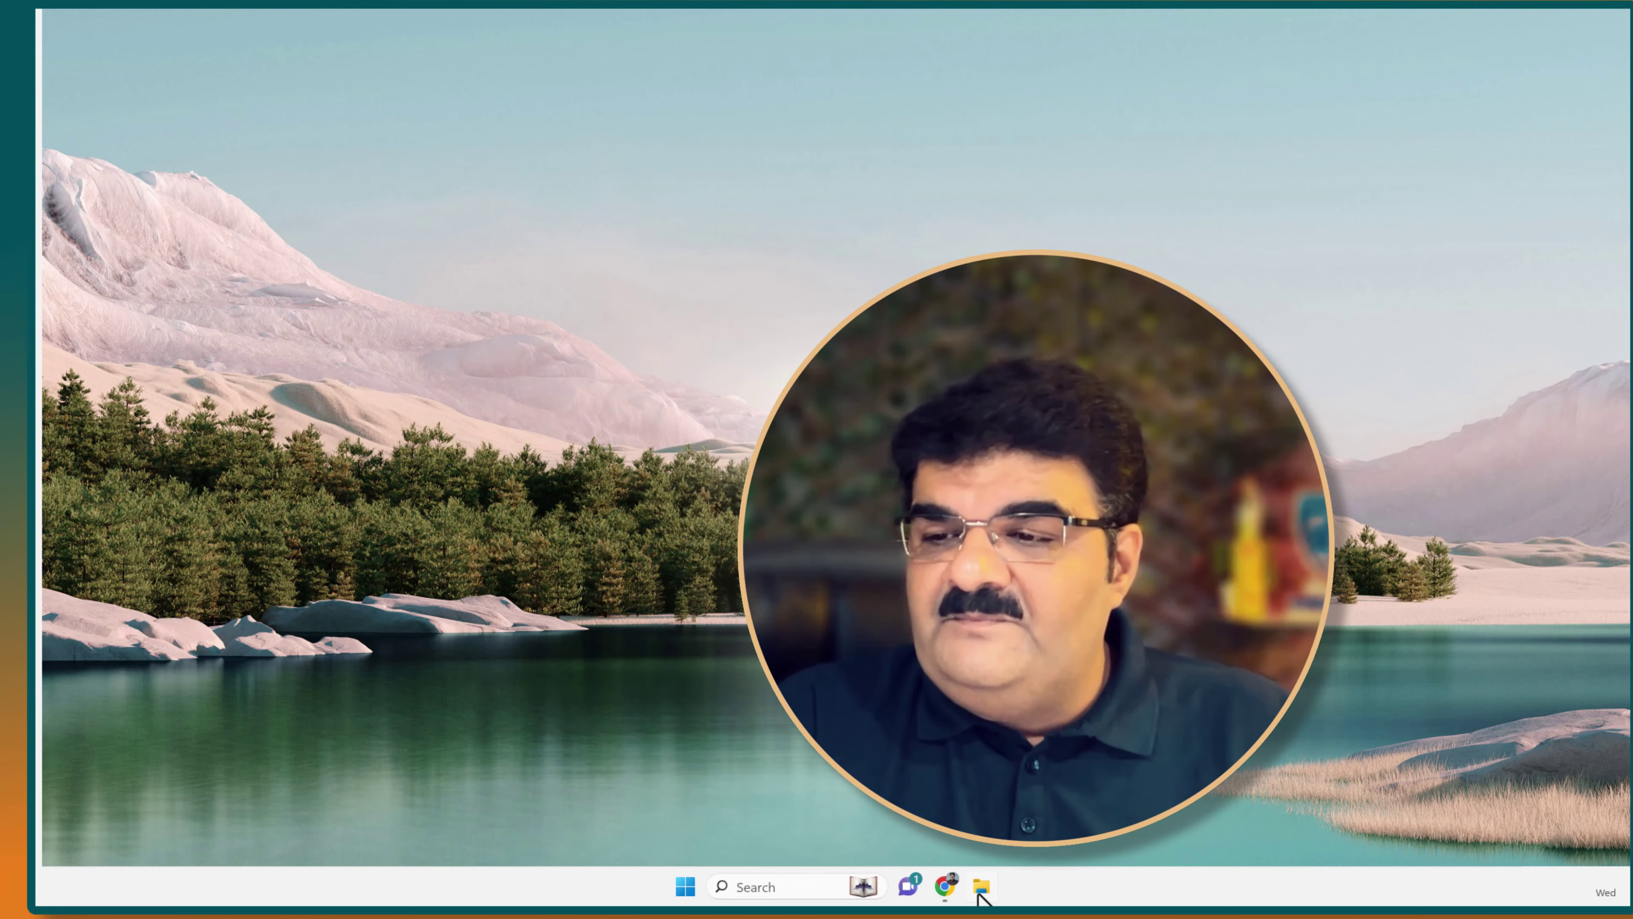
# Step: Open the cloudfolks_nuke_tool folder on New Volume (E:) in File Explorer
pyautogui.click(981, 888)
pyautogui.doubleClick(303, 168)
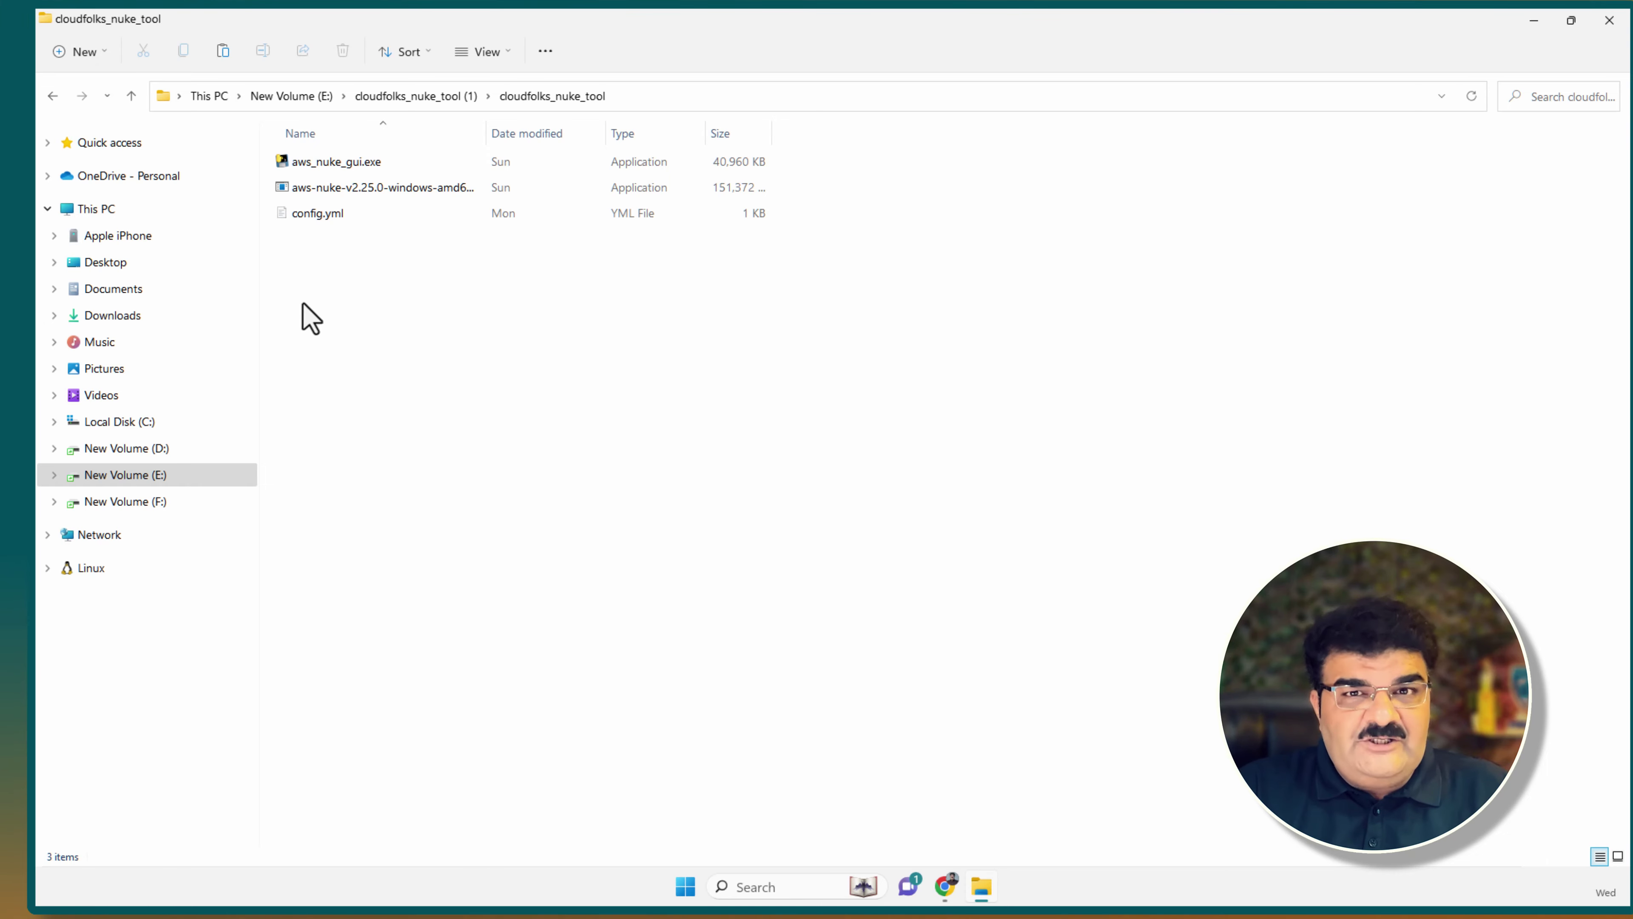
# Step: Switch to the AWS console in Chrome and view all EC2 instances in the Mumbai region without the running-state filter
pyautogui.click(945, 887)
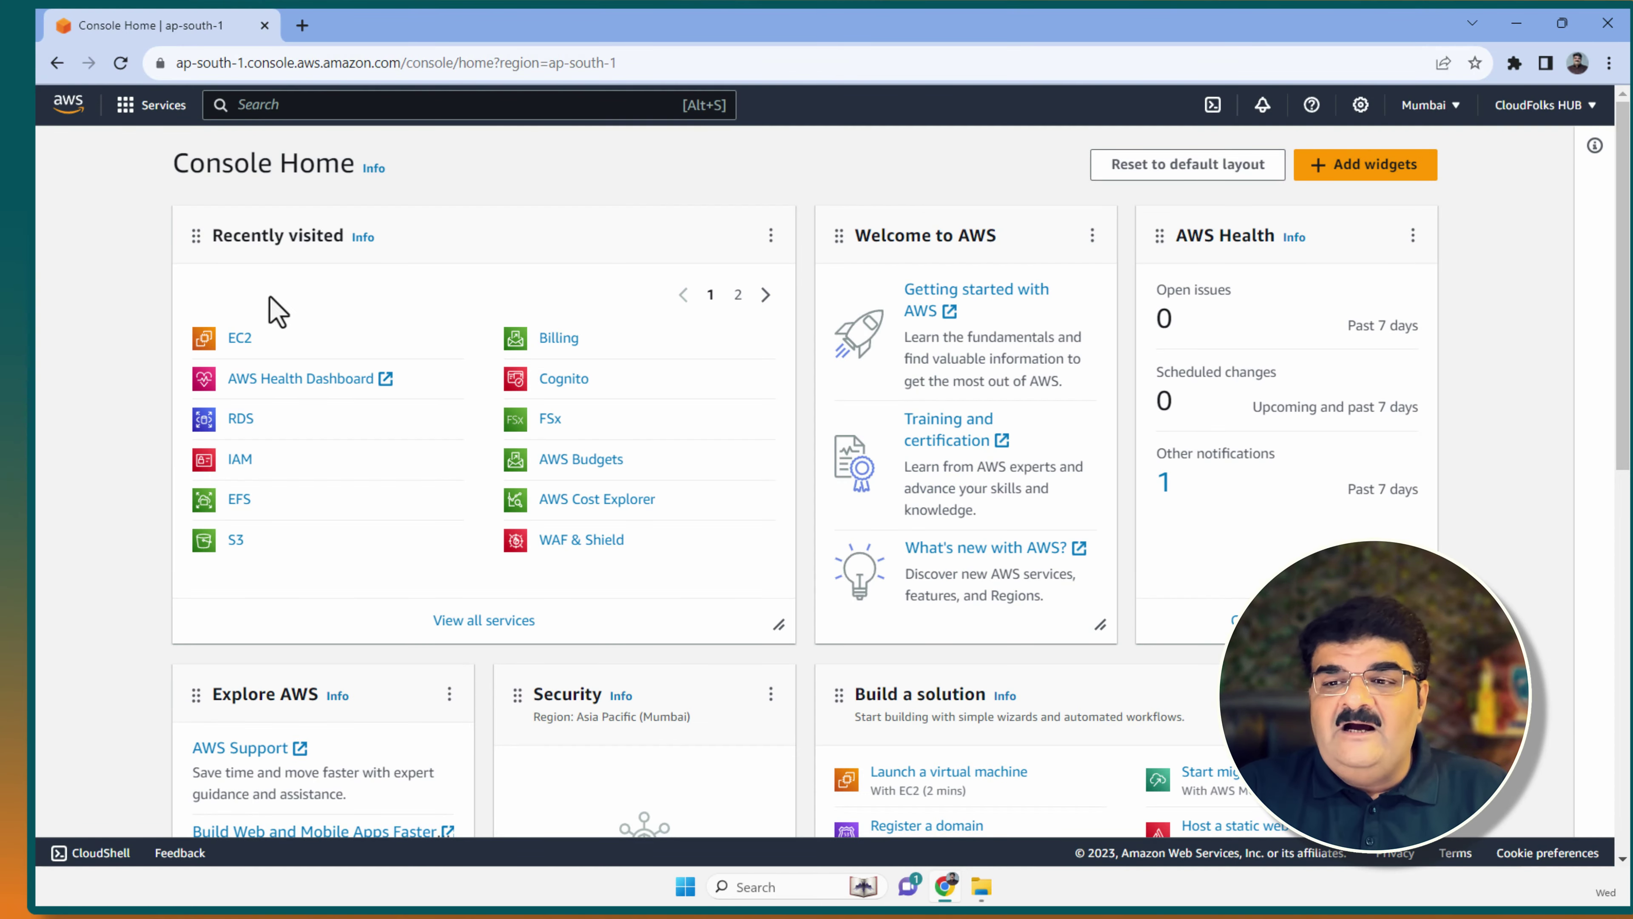
pyautogui.click(241, 339)
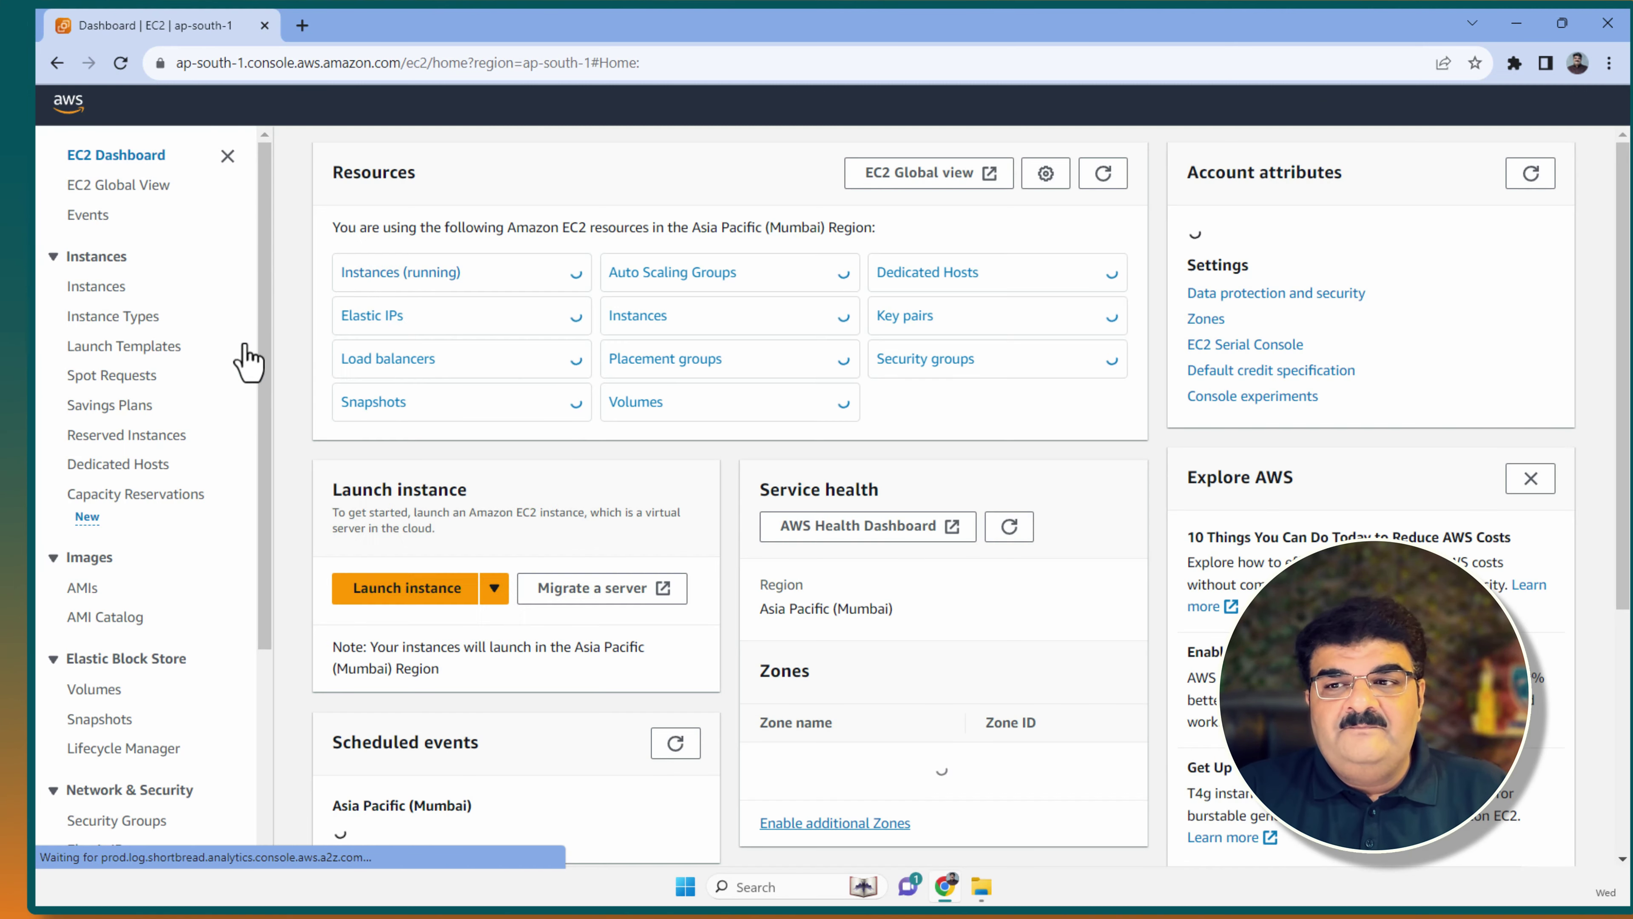
pyautogui.click(402, 276)
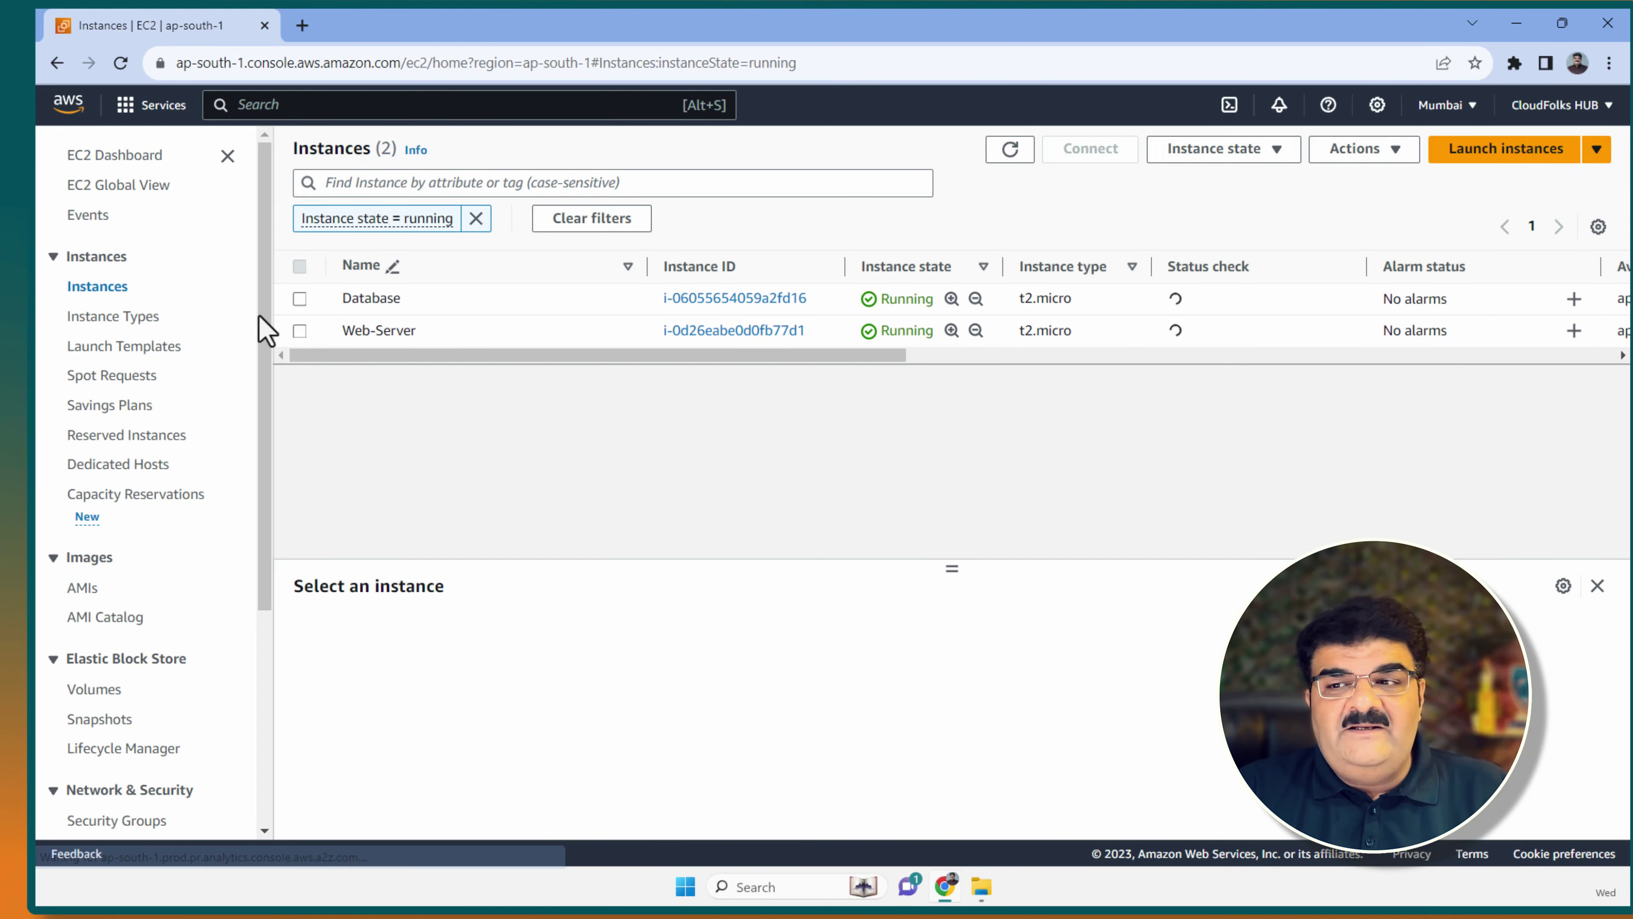
pyautogui.click(108, 291)
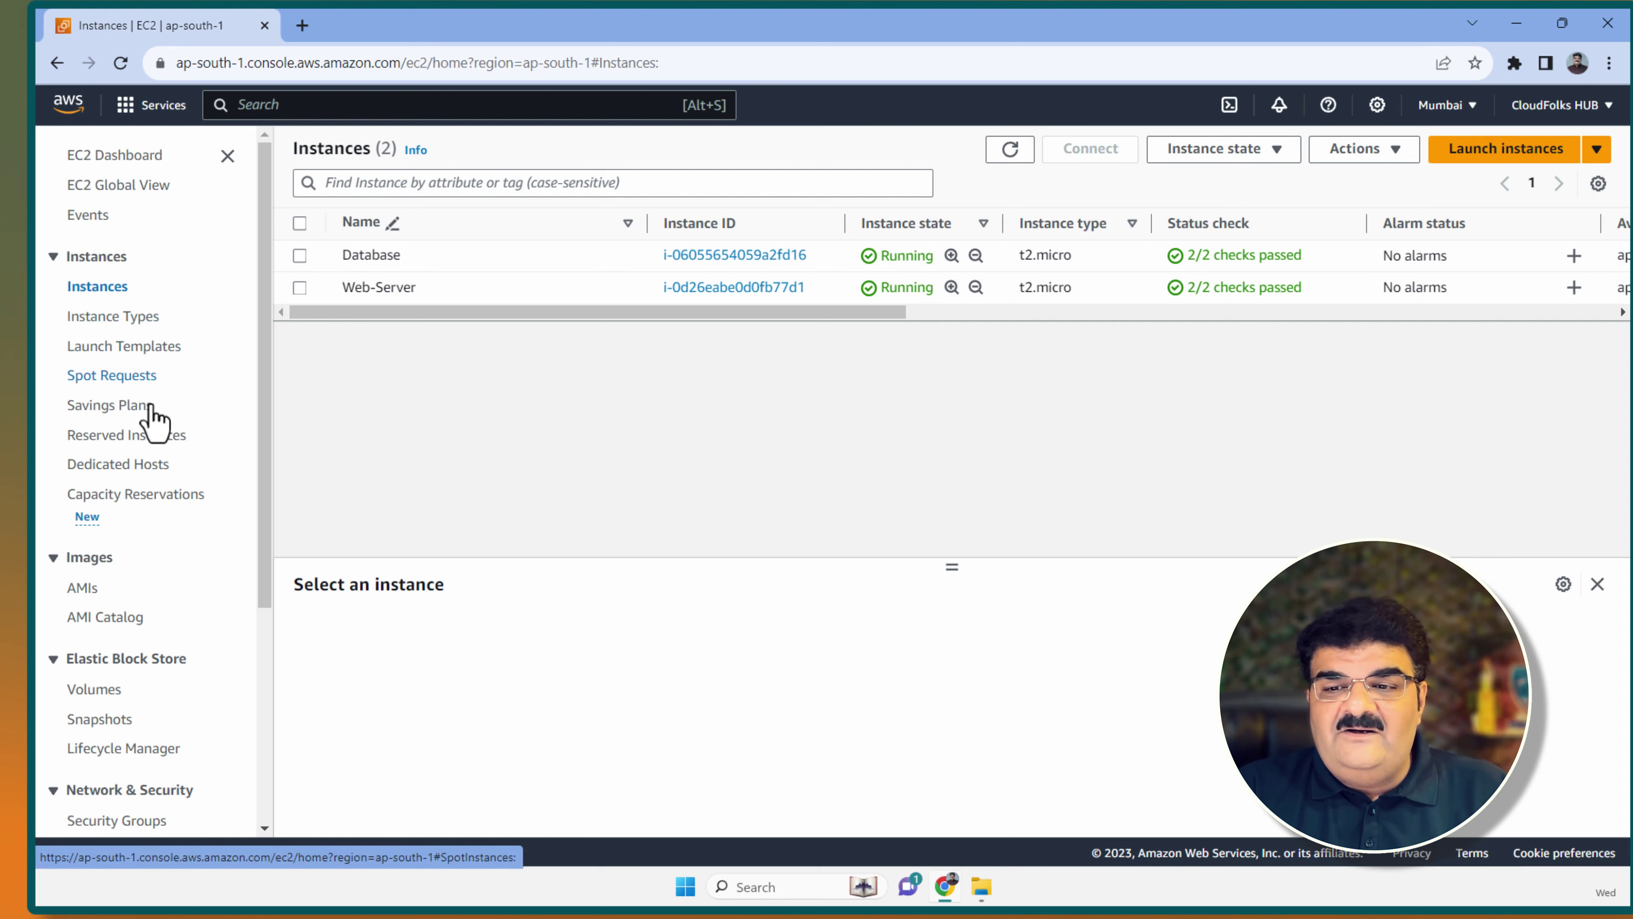
# Step: Open the Elastic IP addresses list and select the allocated address to view its summary
pyautogui.scroll(-5, 145, 611)
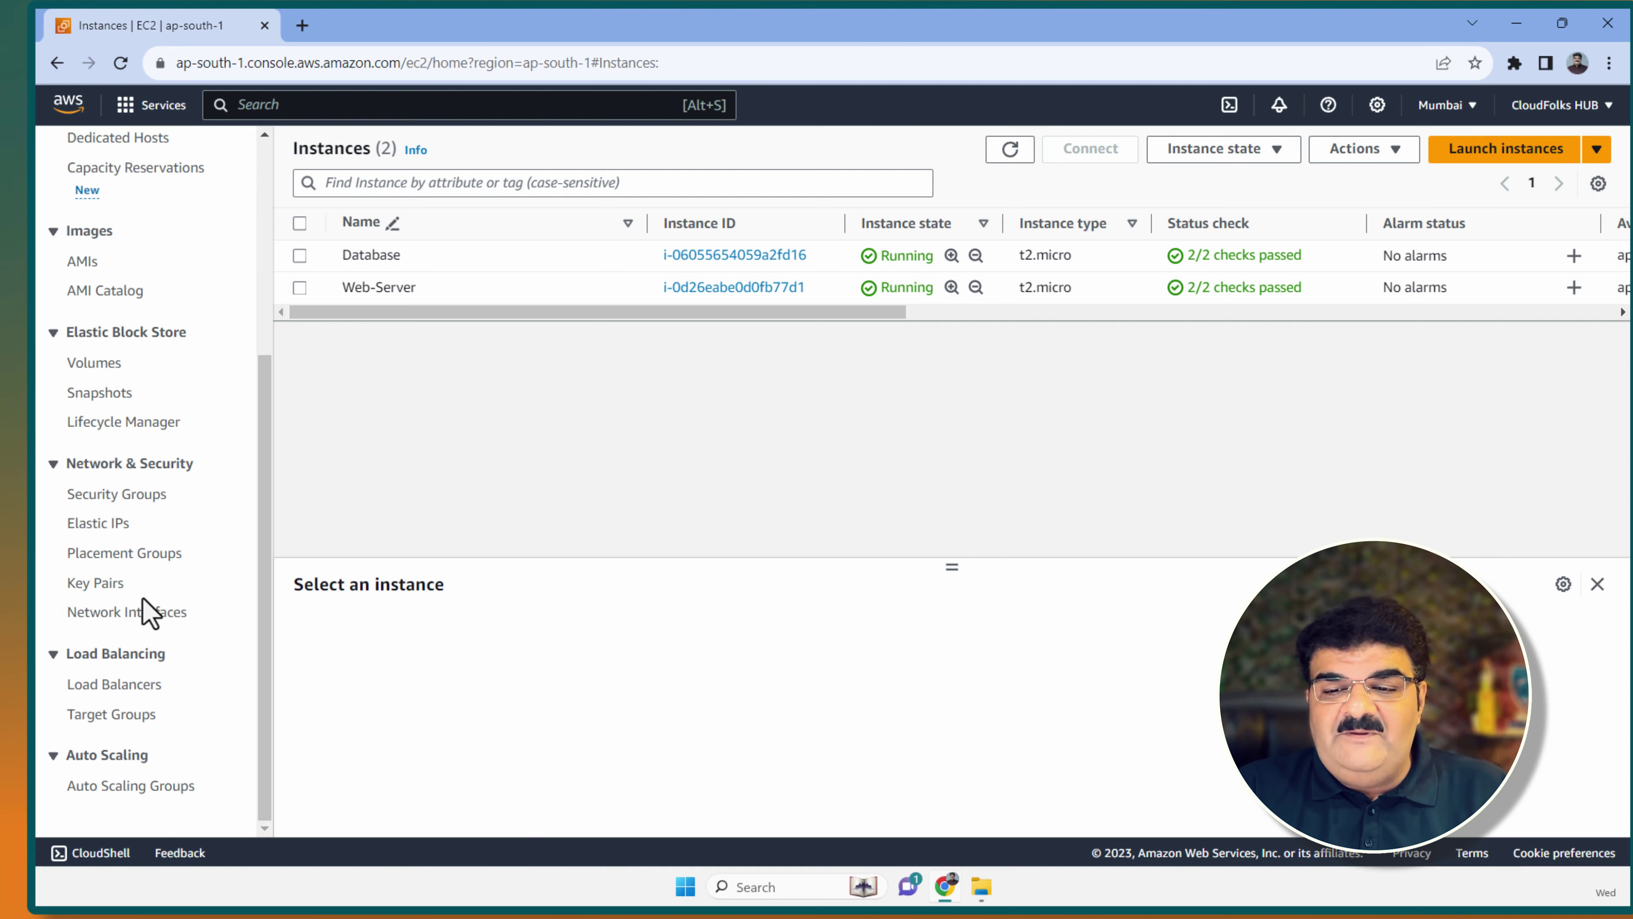
pyautogui.click(111, 529)
pyautogui.click(336, 298)
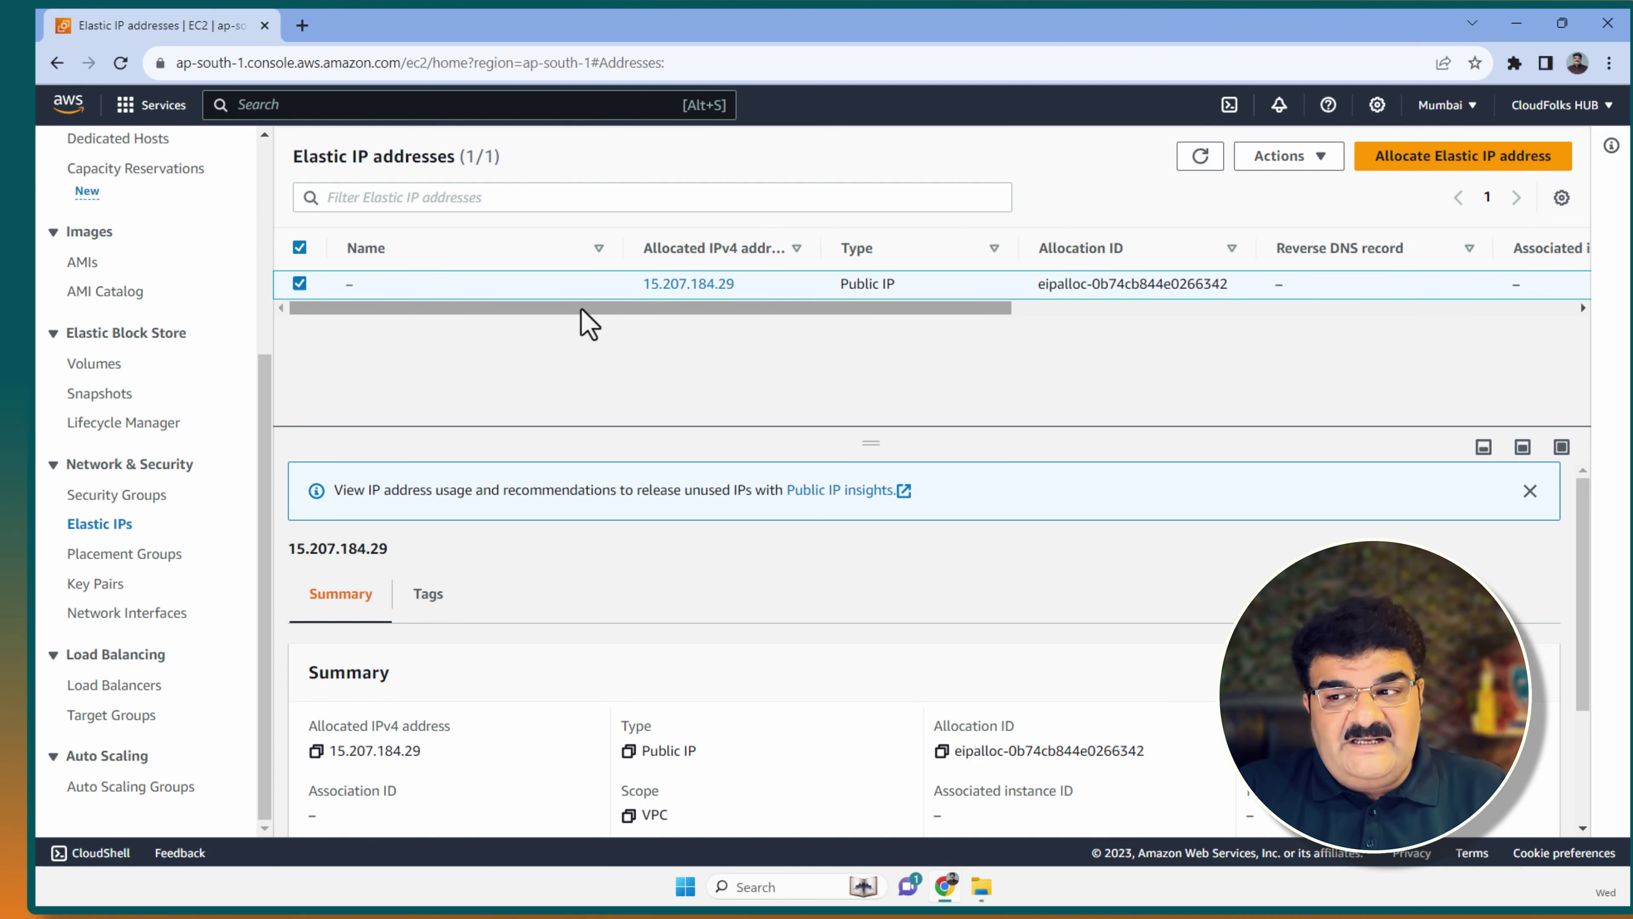
pyautogui.scroll(5, 205, 330)
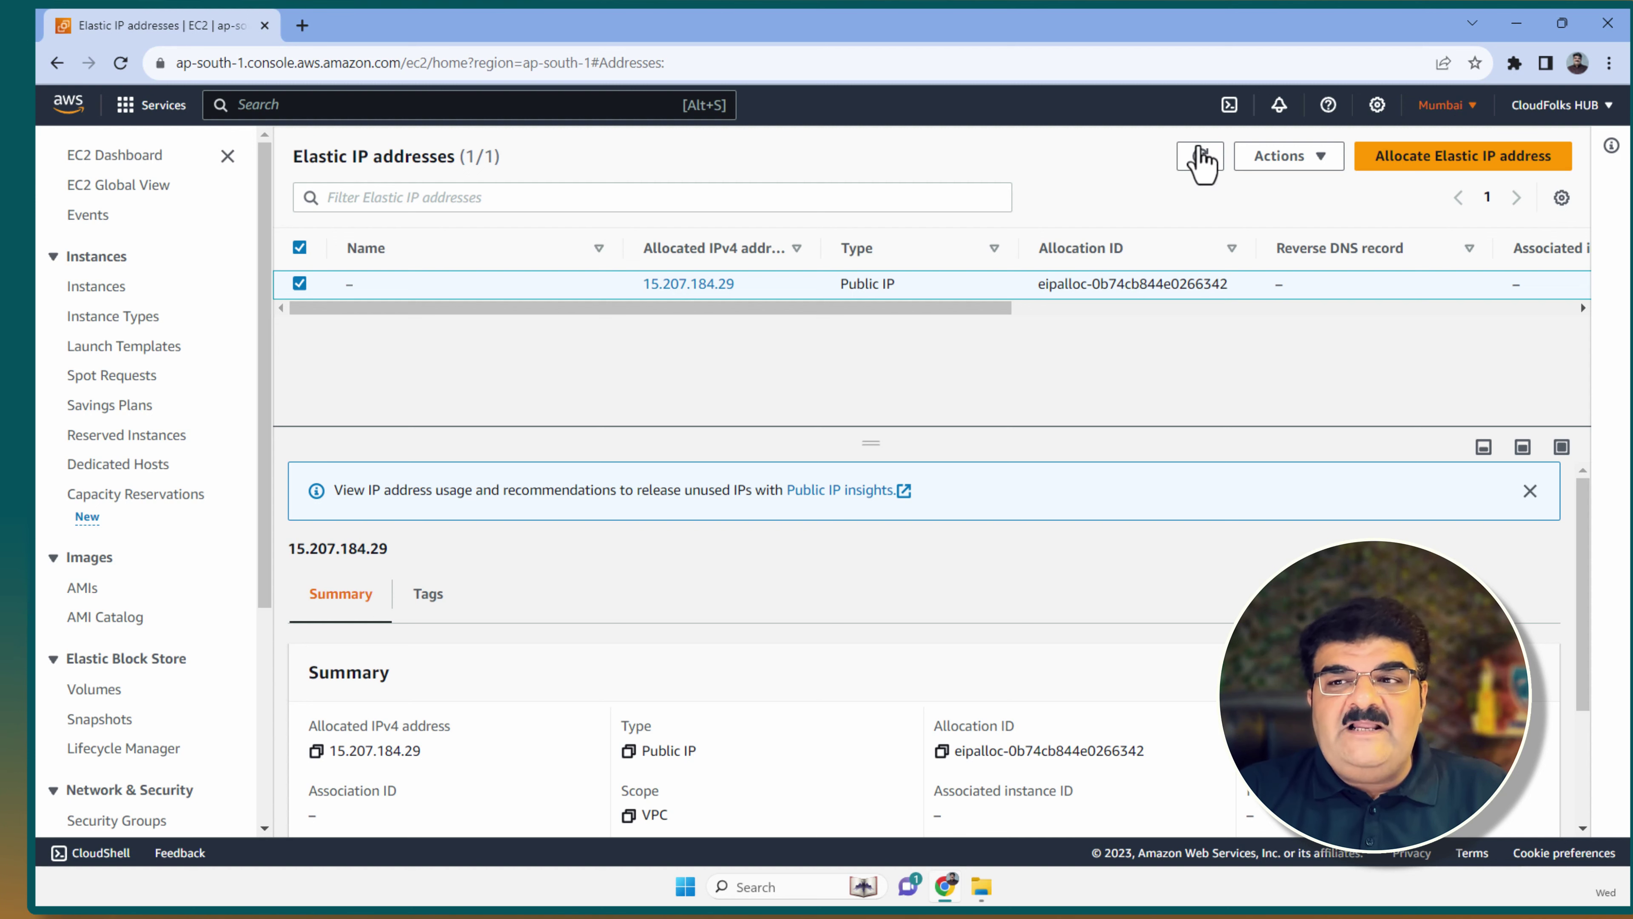
# Step: Search for the IAM service, open its dashboard and highlight the account alias within the IAM users' sign-in URL
pyautogui.click(372, 109)
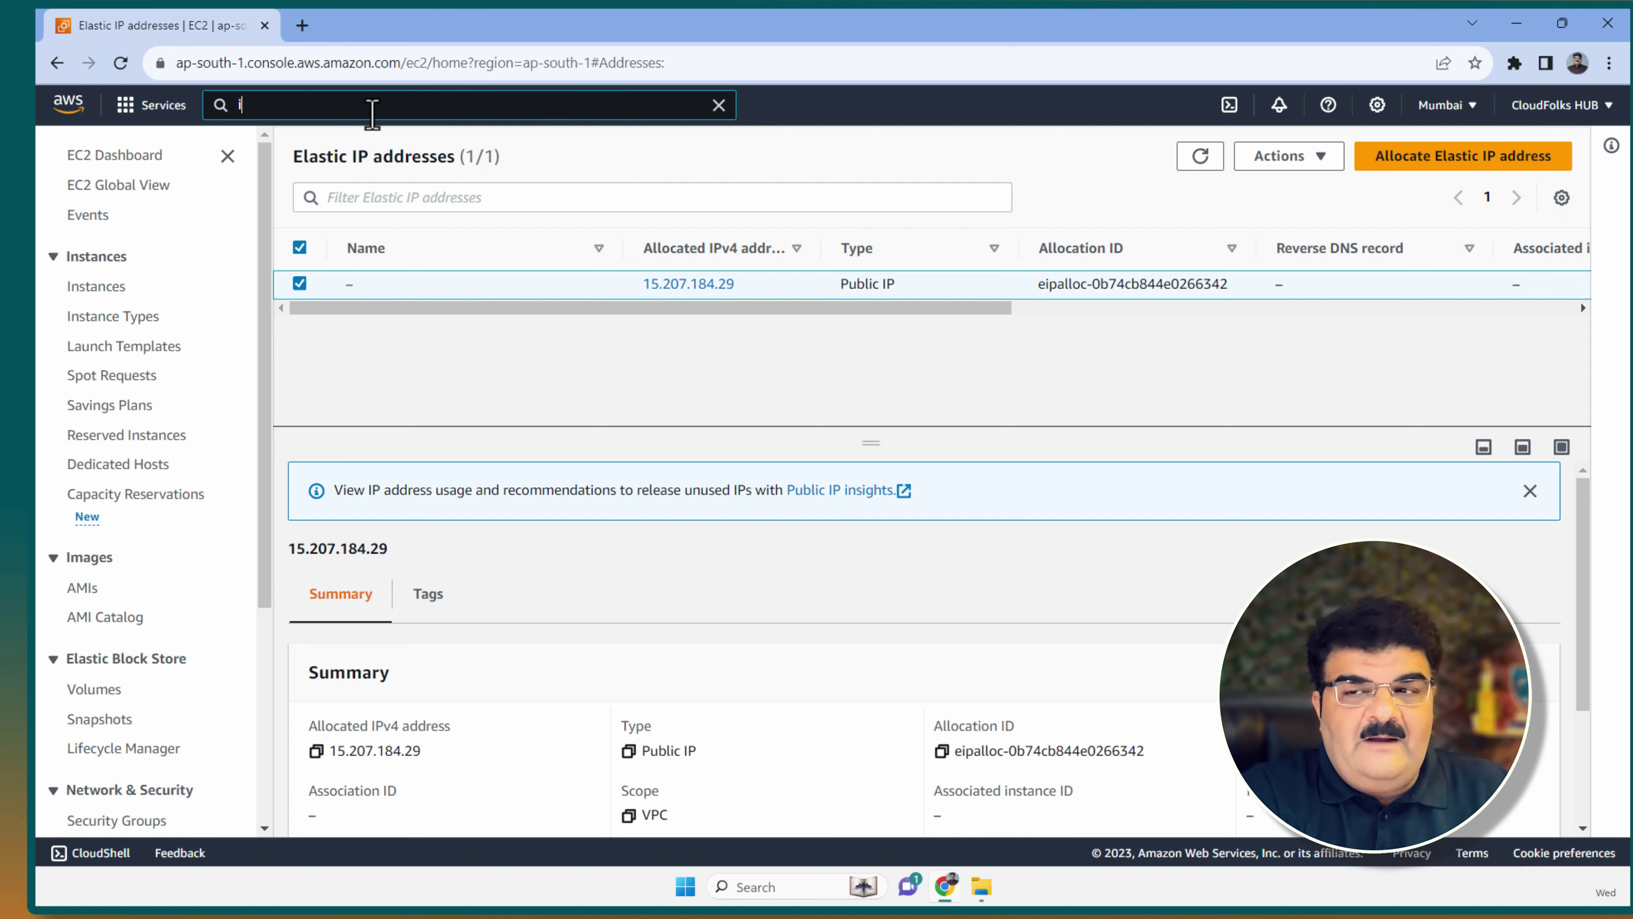
pyautogui.write('iam')
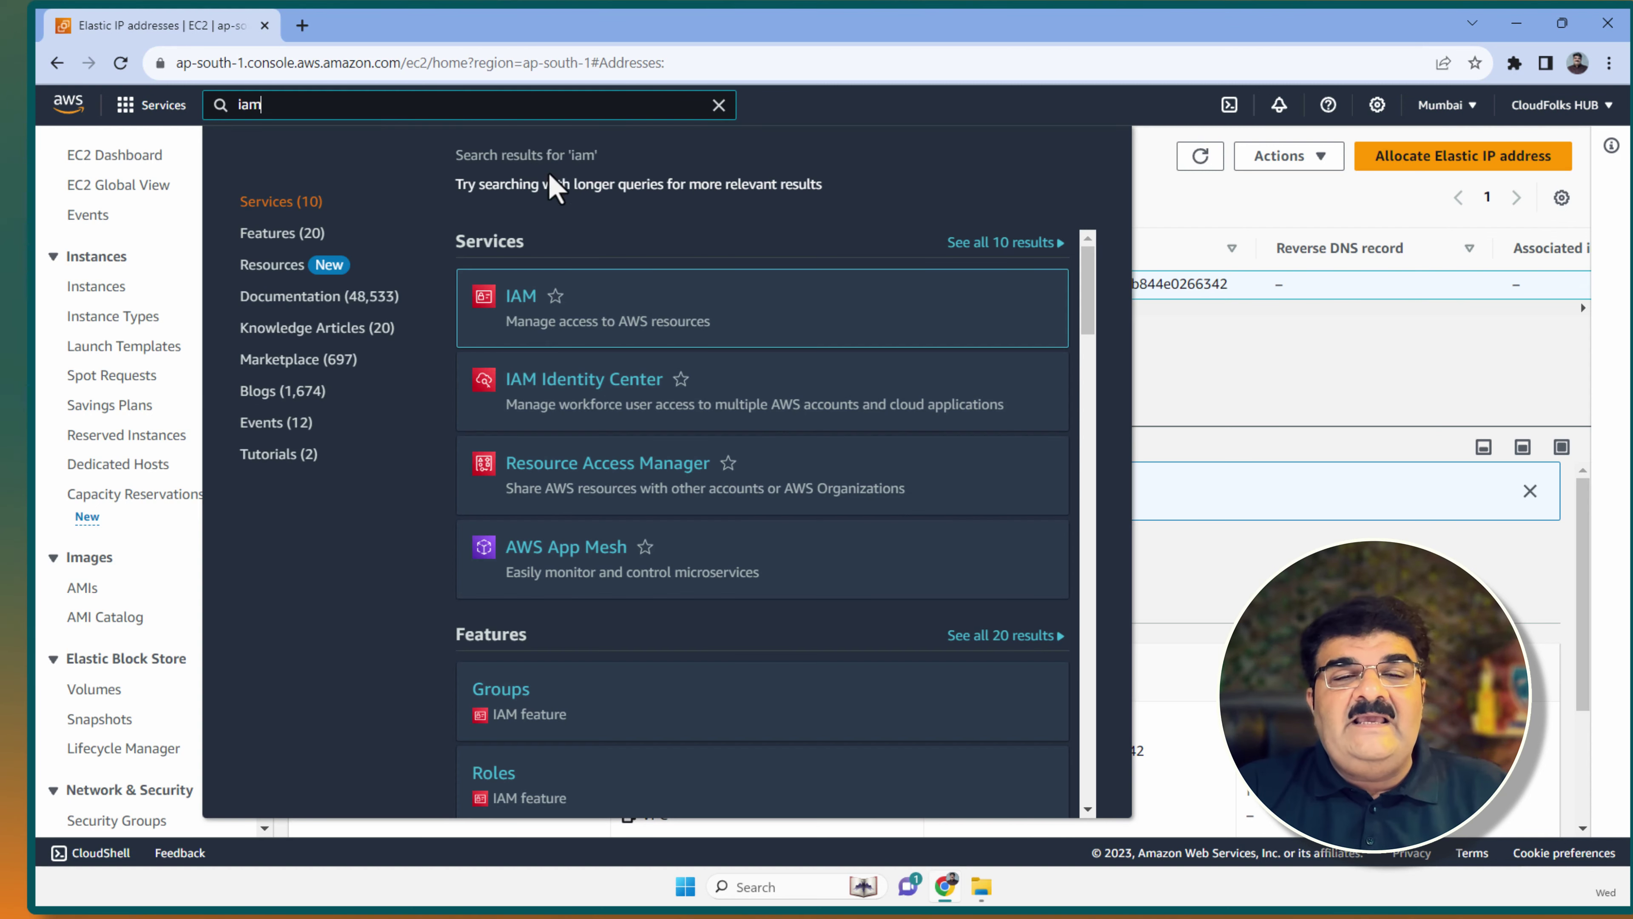
pyautogui.click(529, 310)
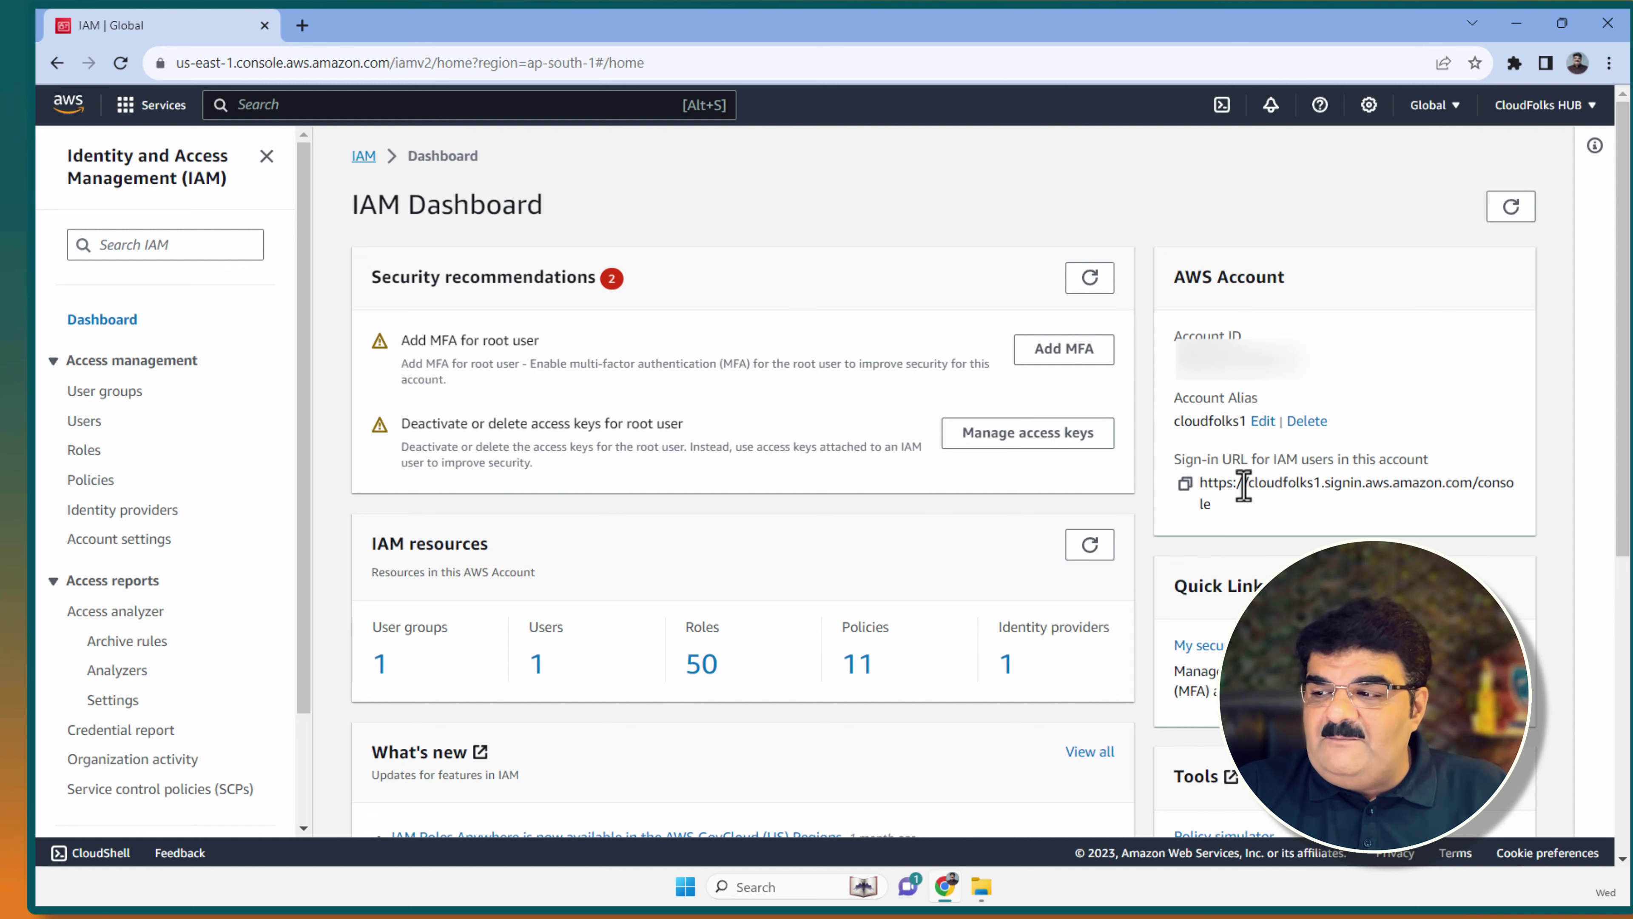
pyautogui.moveTo(1248, 482); pyautogui.dragTo(1321, 489)
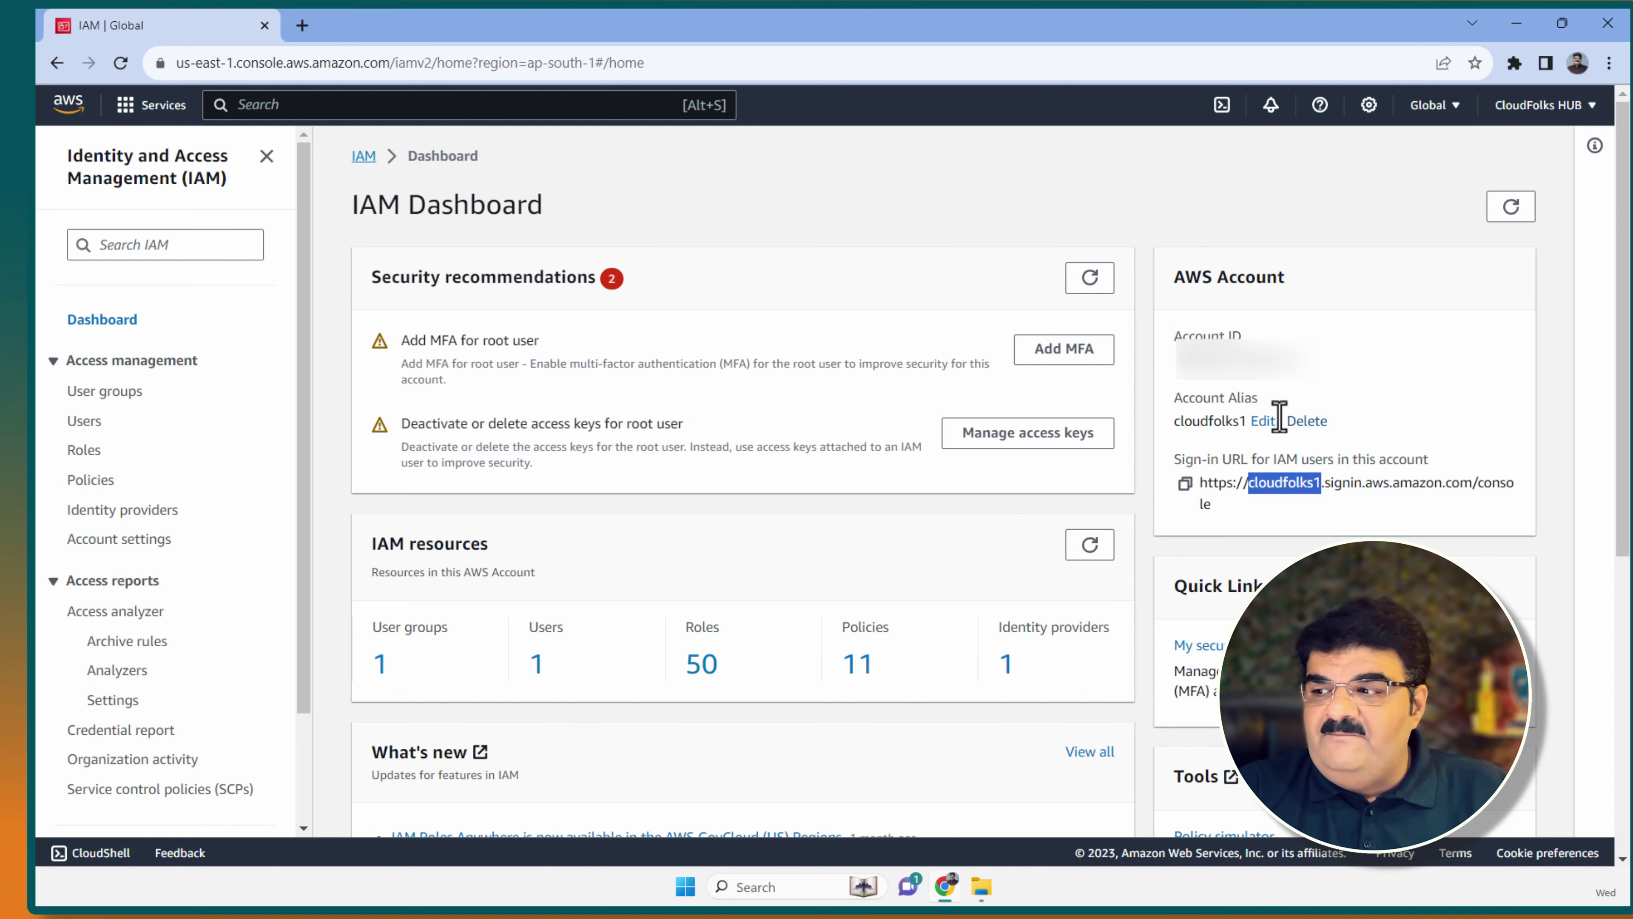
pyautogui.click(1264, 421)
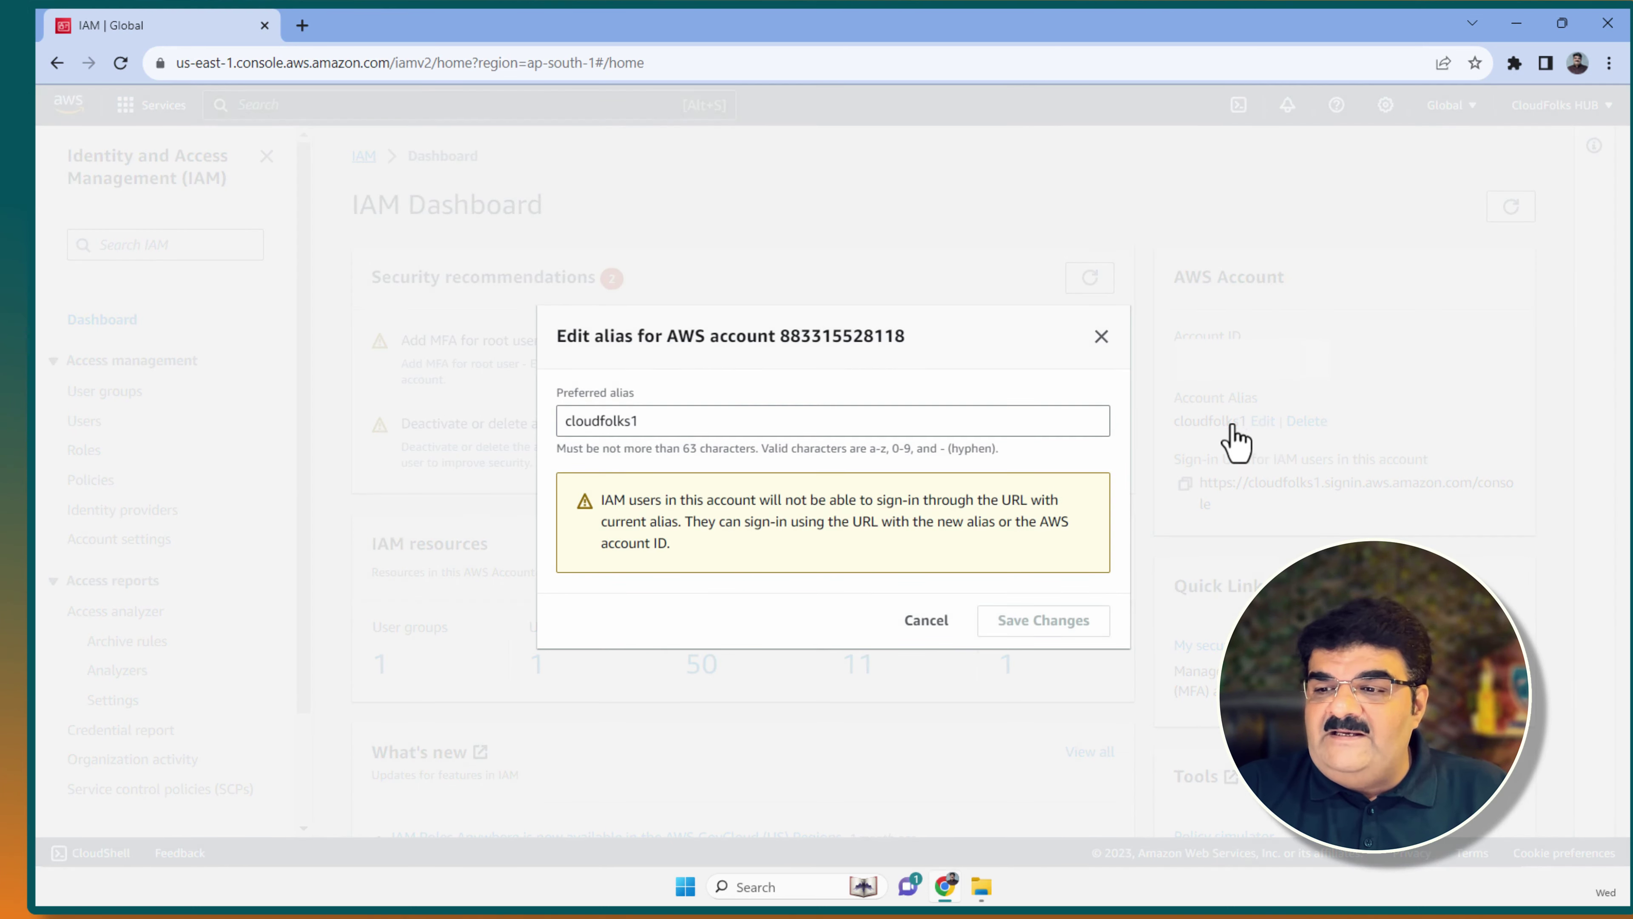
pyautogui.click(638, 425)
pyautogui.press('BackSpace')
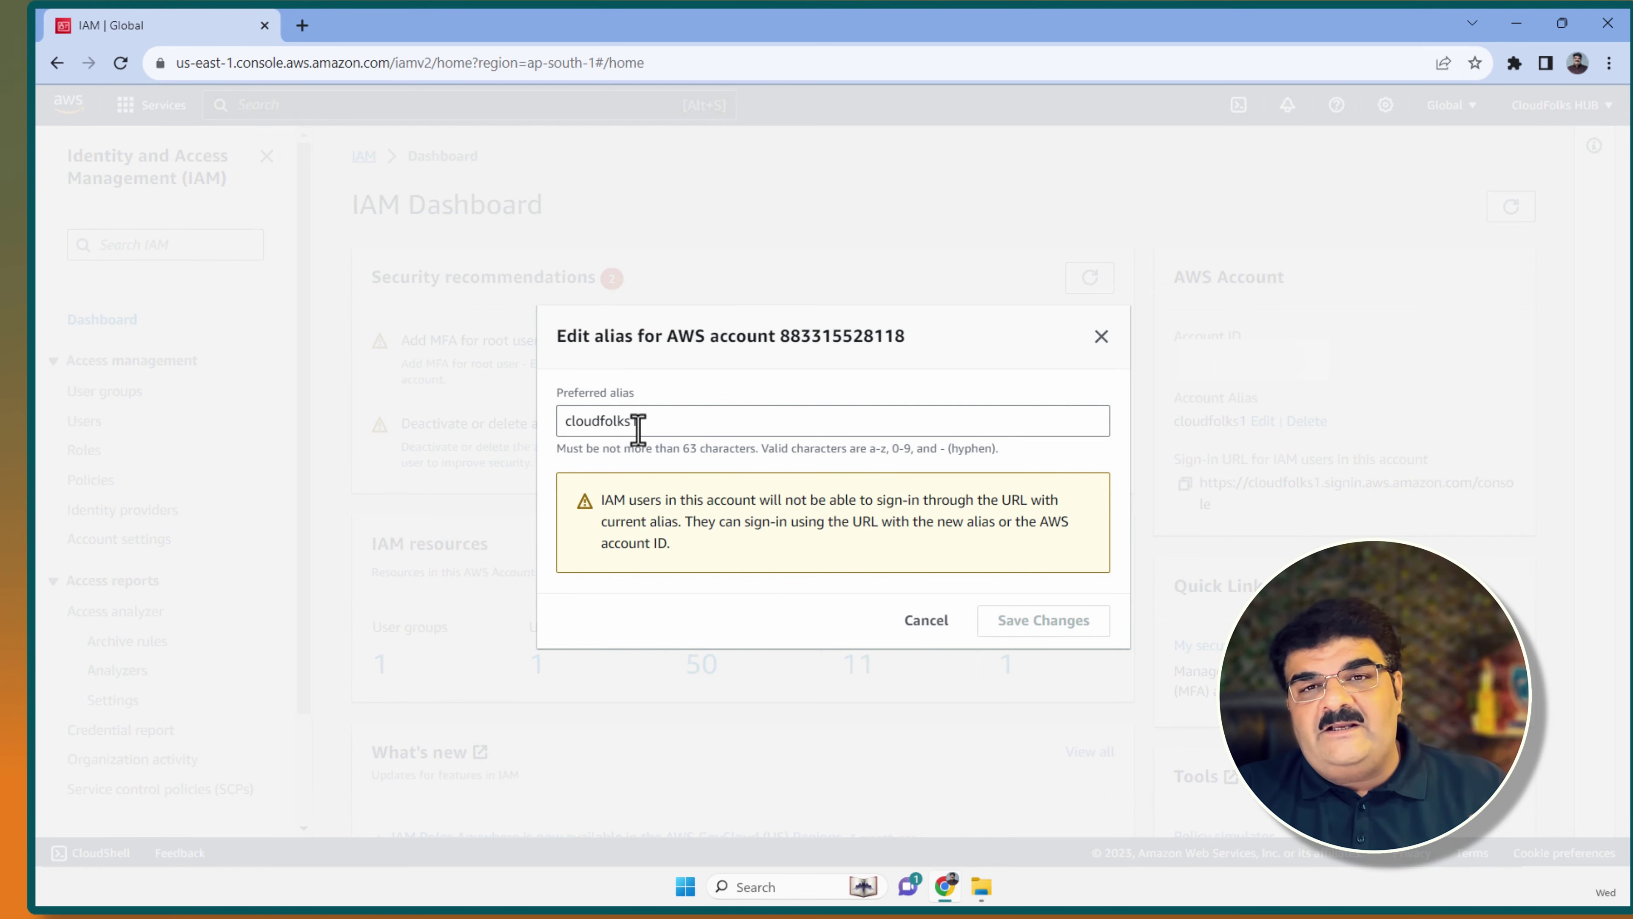
pyautogui.write('1')
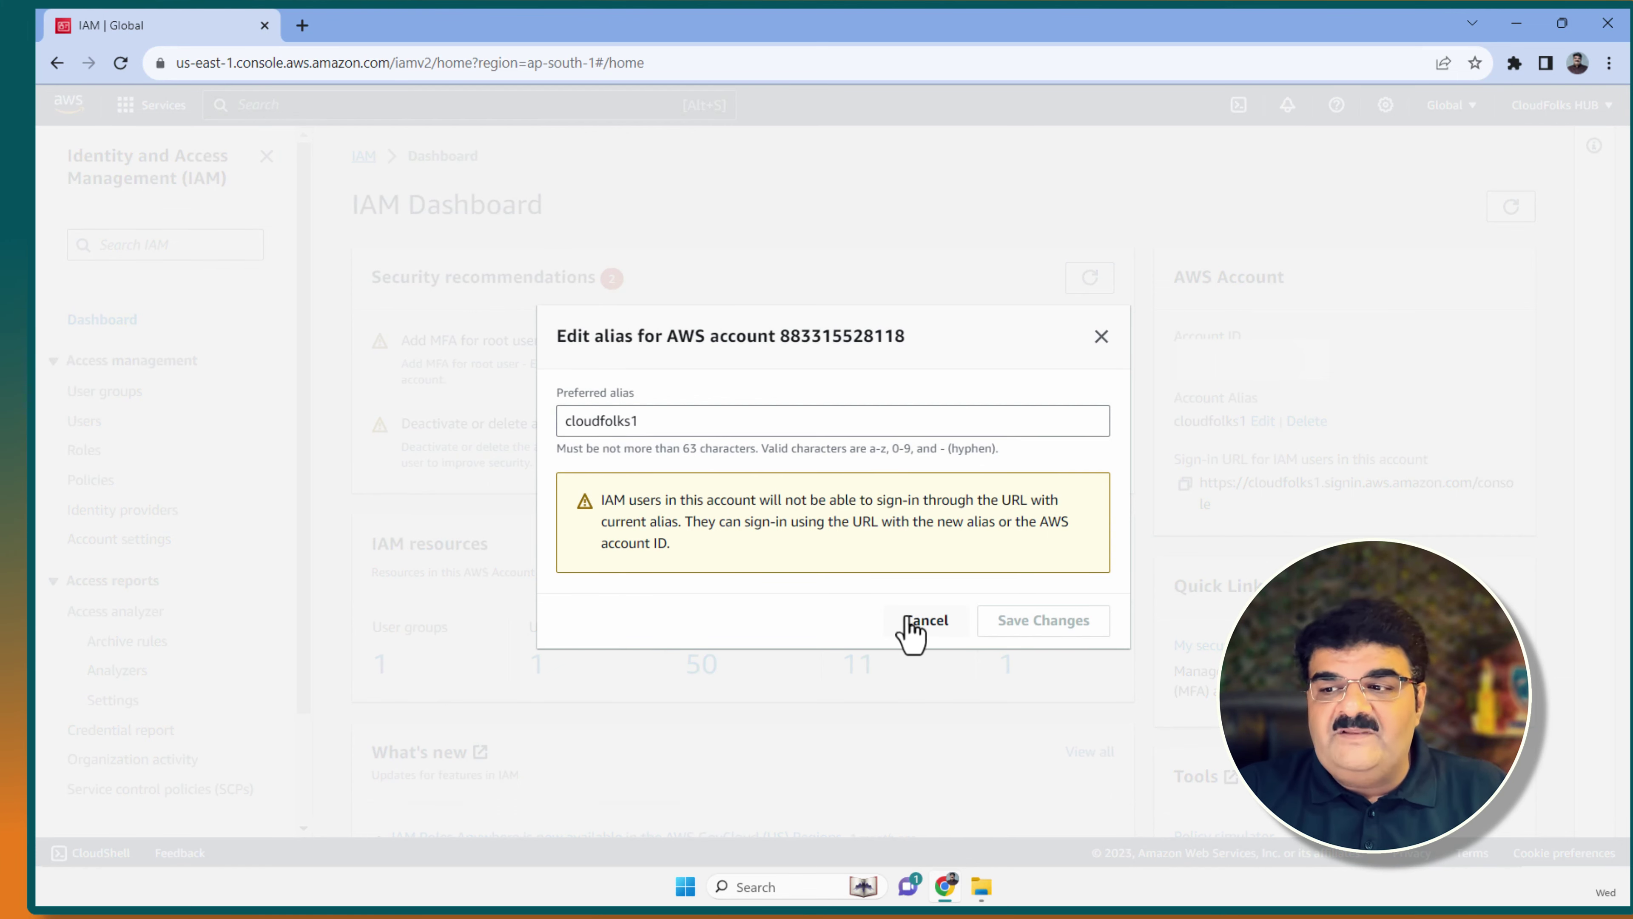
pyautogui.click(911, 624)
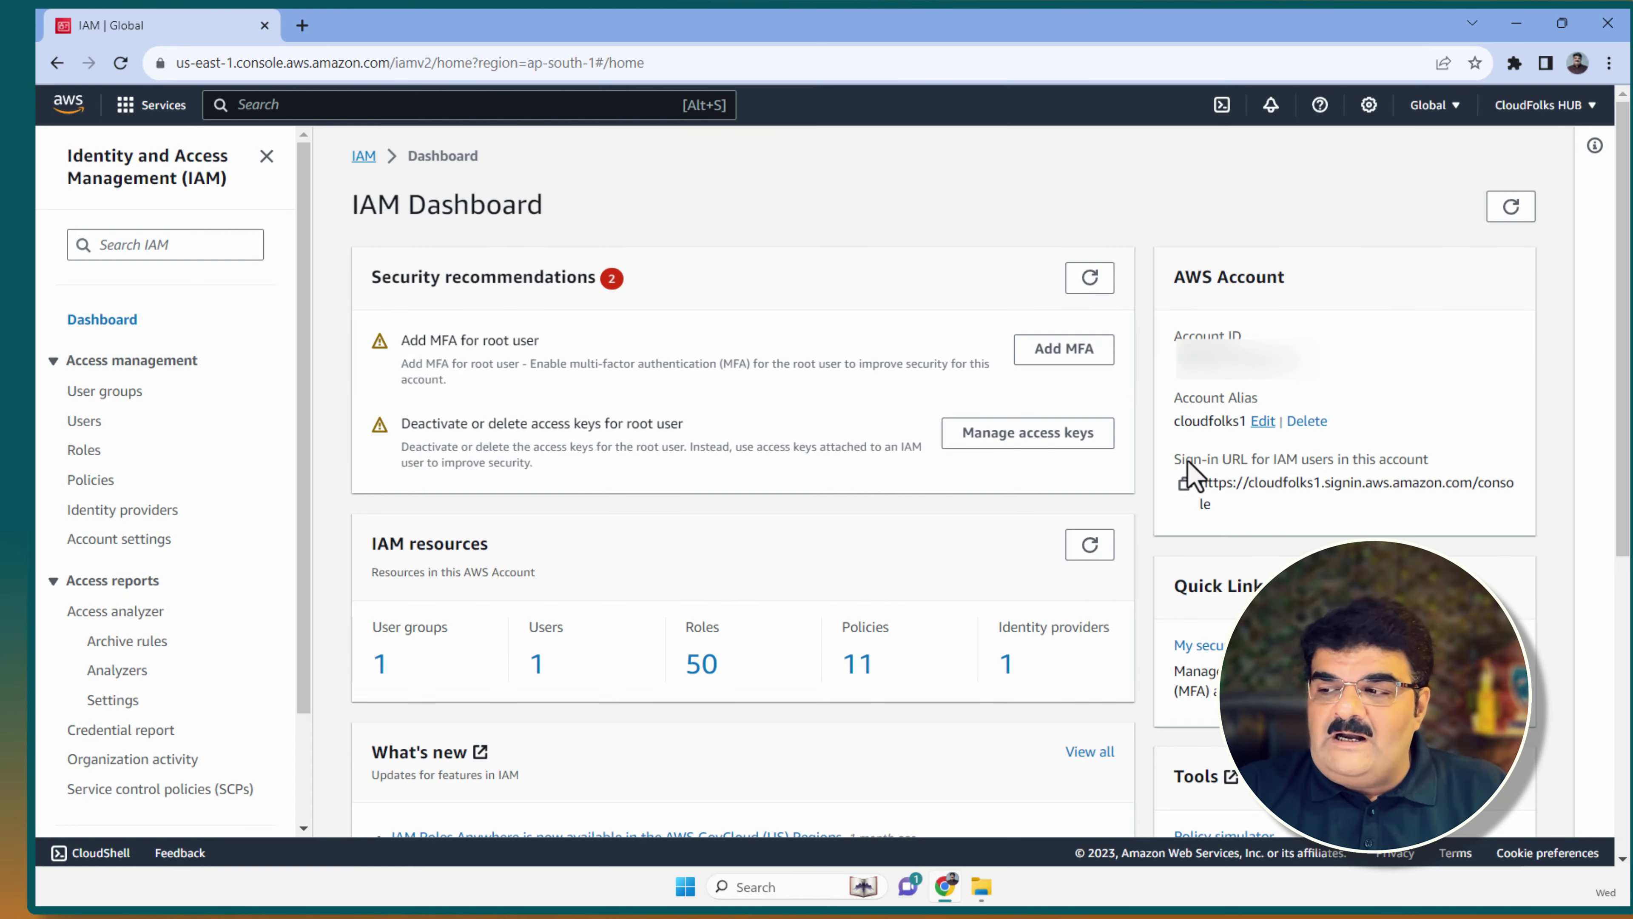
# Step: Delete the AWS account's alias and inspect the account ID in the default sign-in URL for IAM users
pyautogui.click(1308, 422)
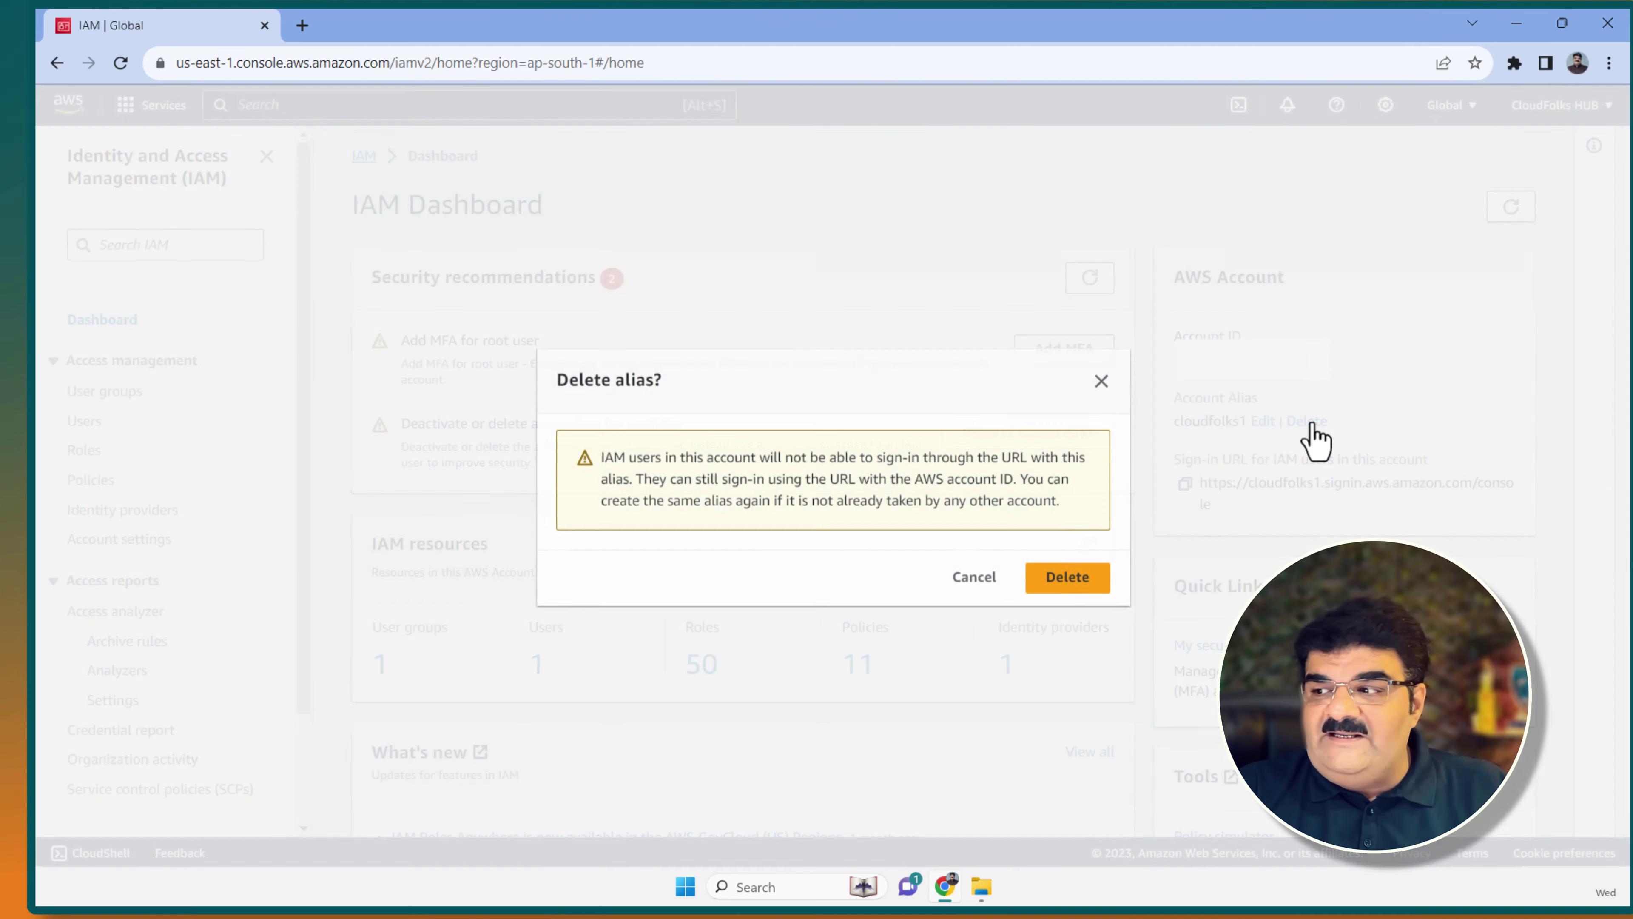
pyautogui.click(1071, 580)
pyautogui.moveTo(1264, 482); pyautogui.dragTo(1393, 487)
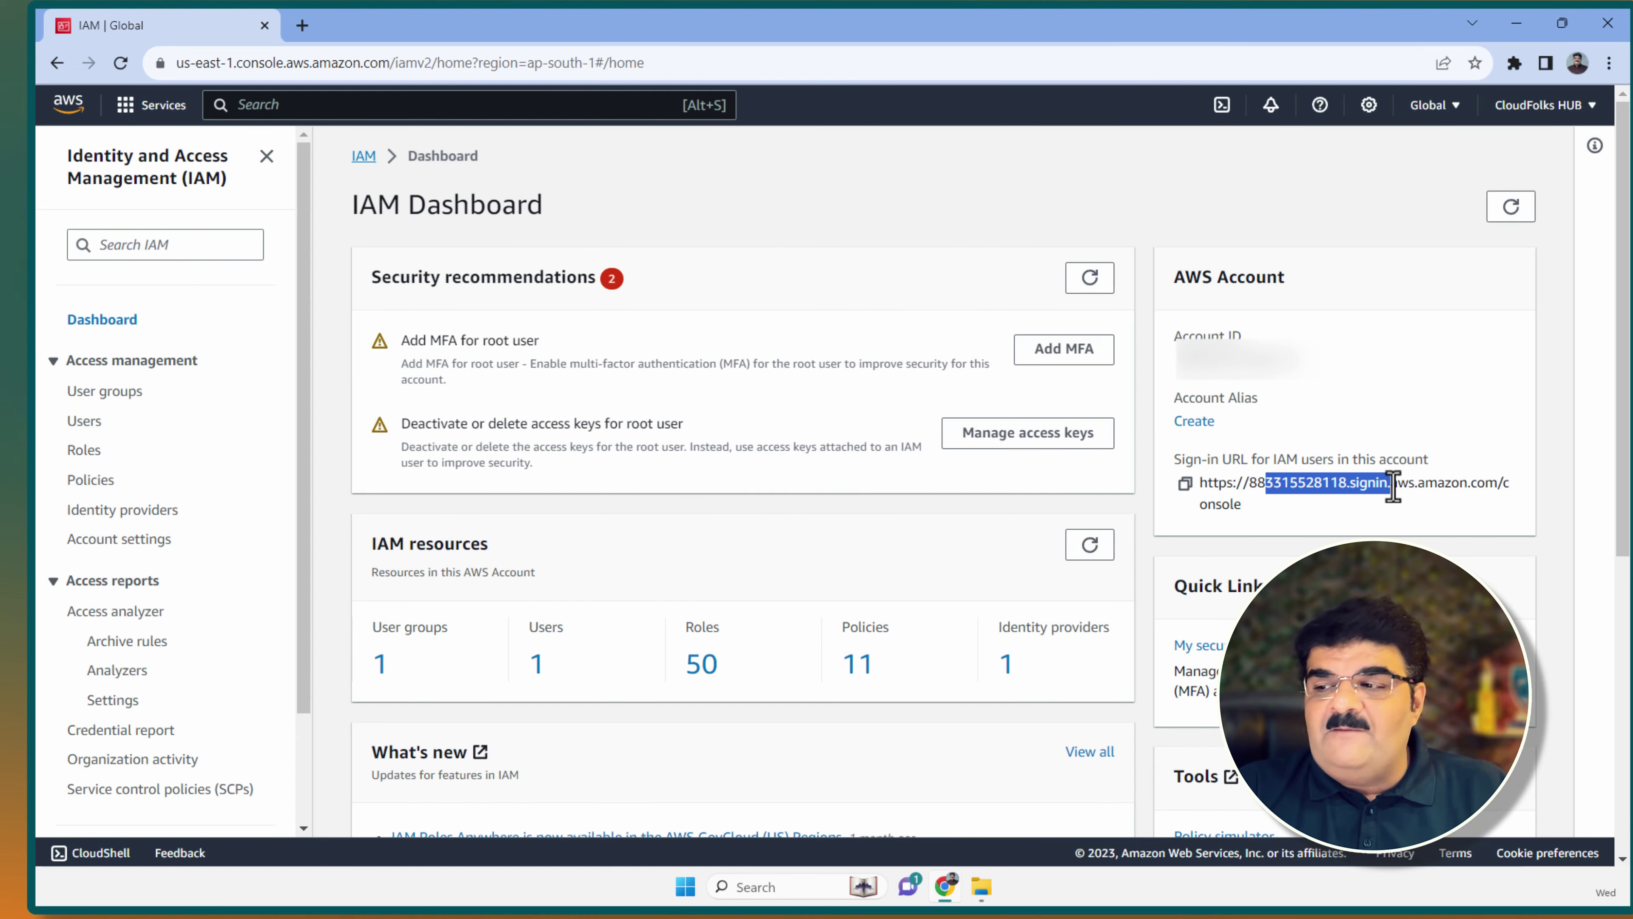
# Step: Create the account alias cloudfolks1 for the IAM sign-in URL
pyautogui.click(1194, 422)
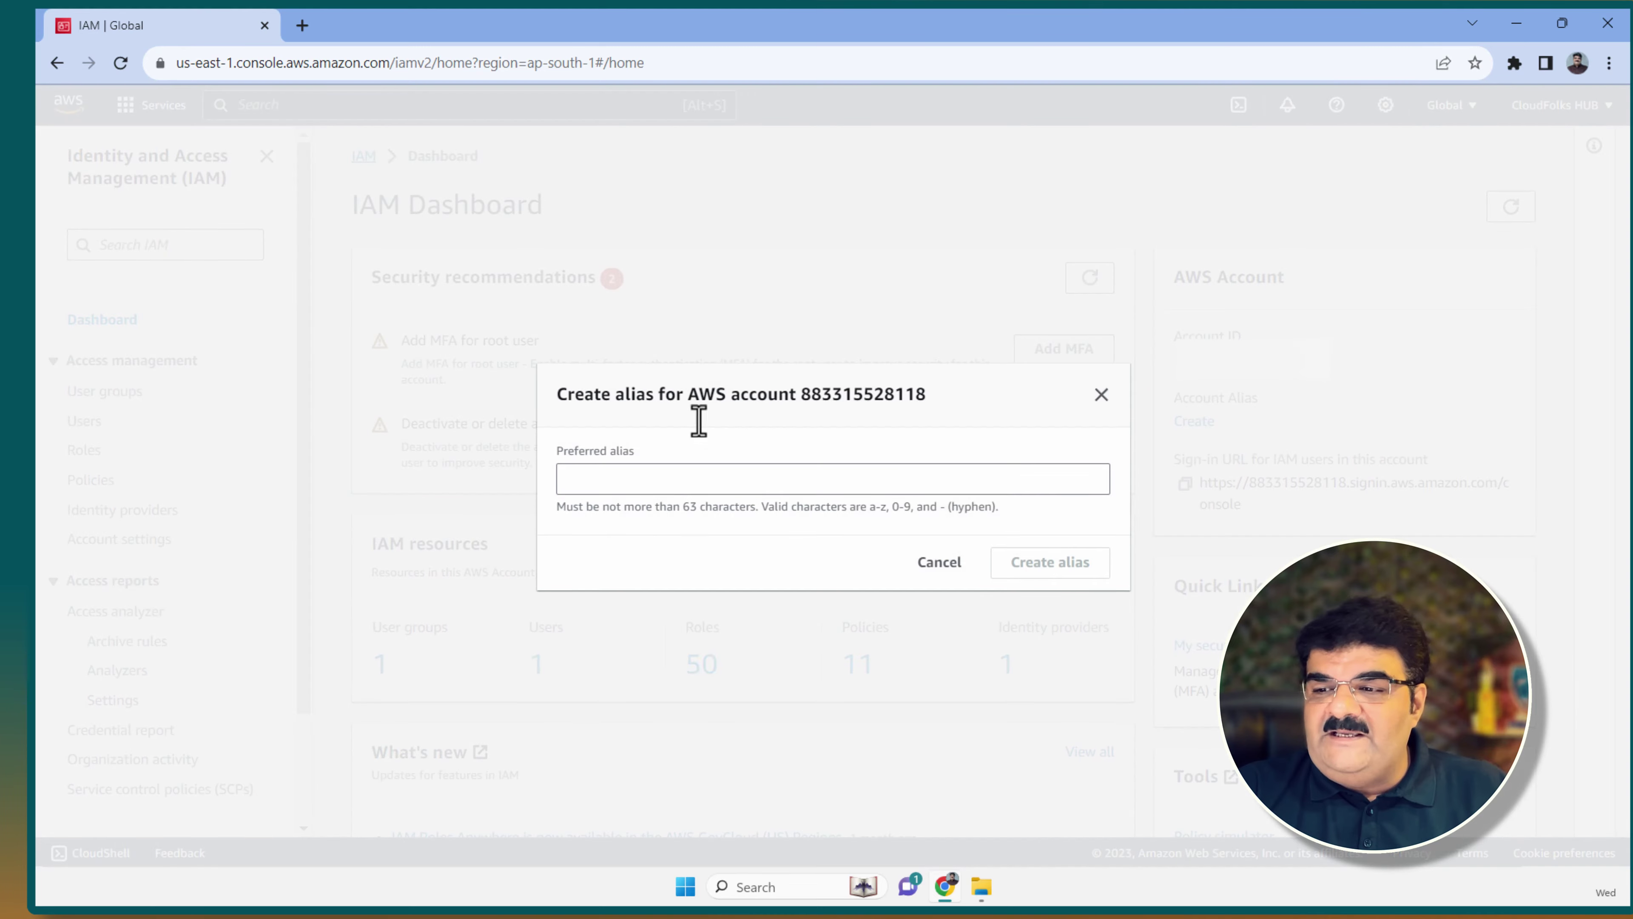
pyautogui.click(686, 473)
pyautogui.write('cloud')
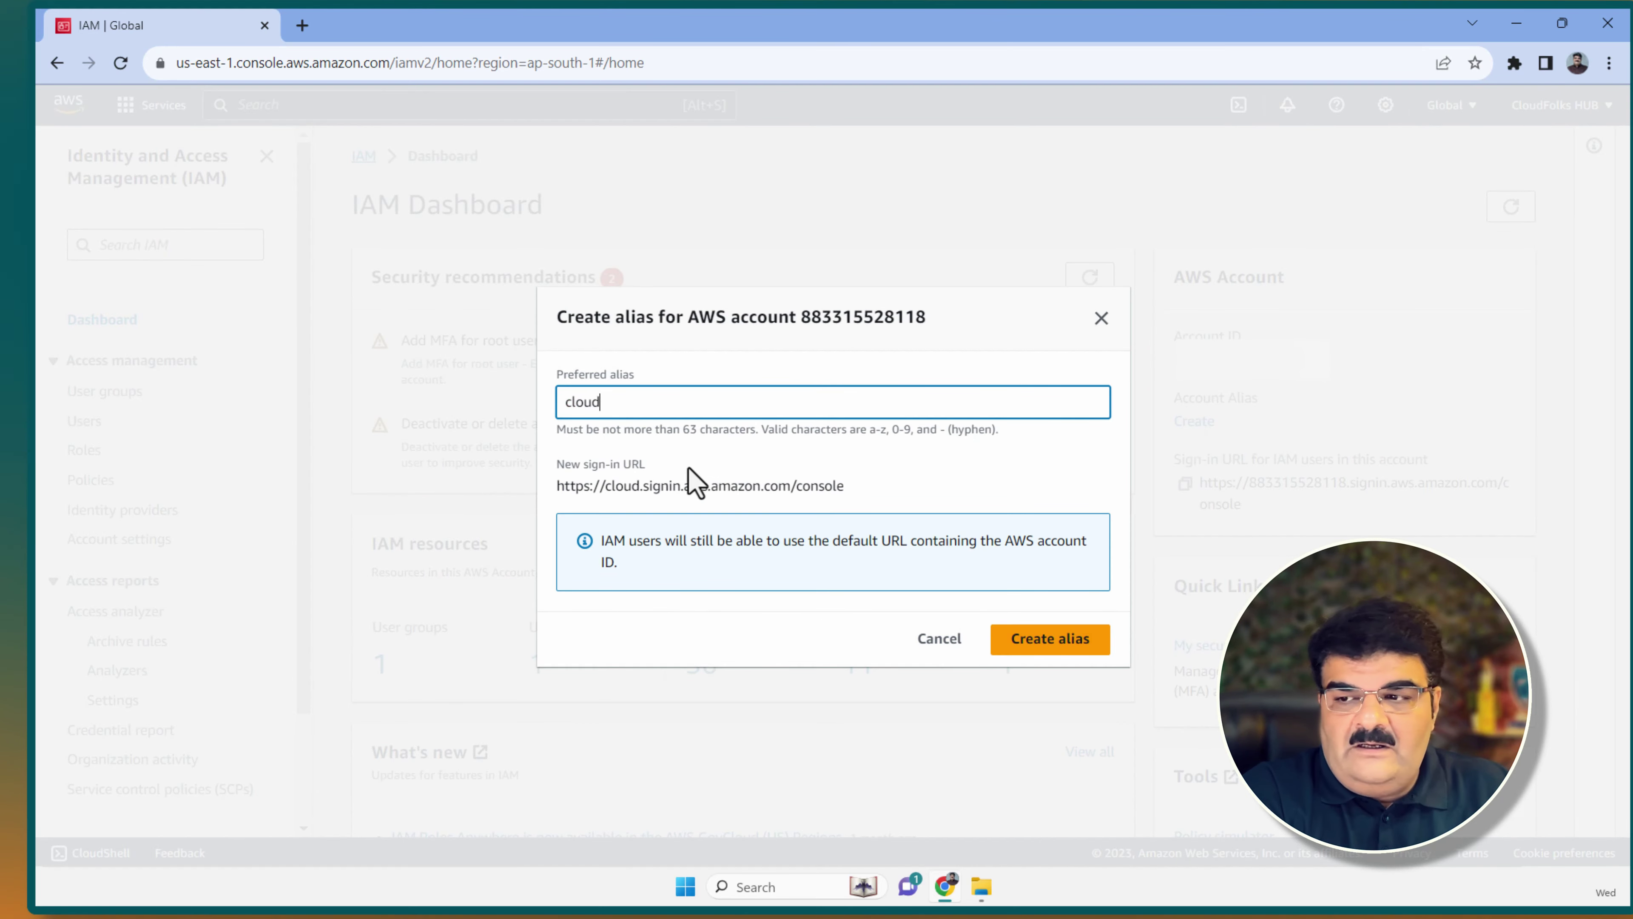
pyautogui.write('folks1')
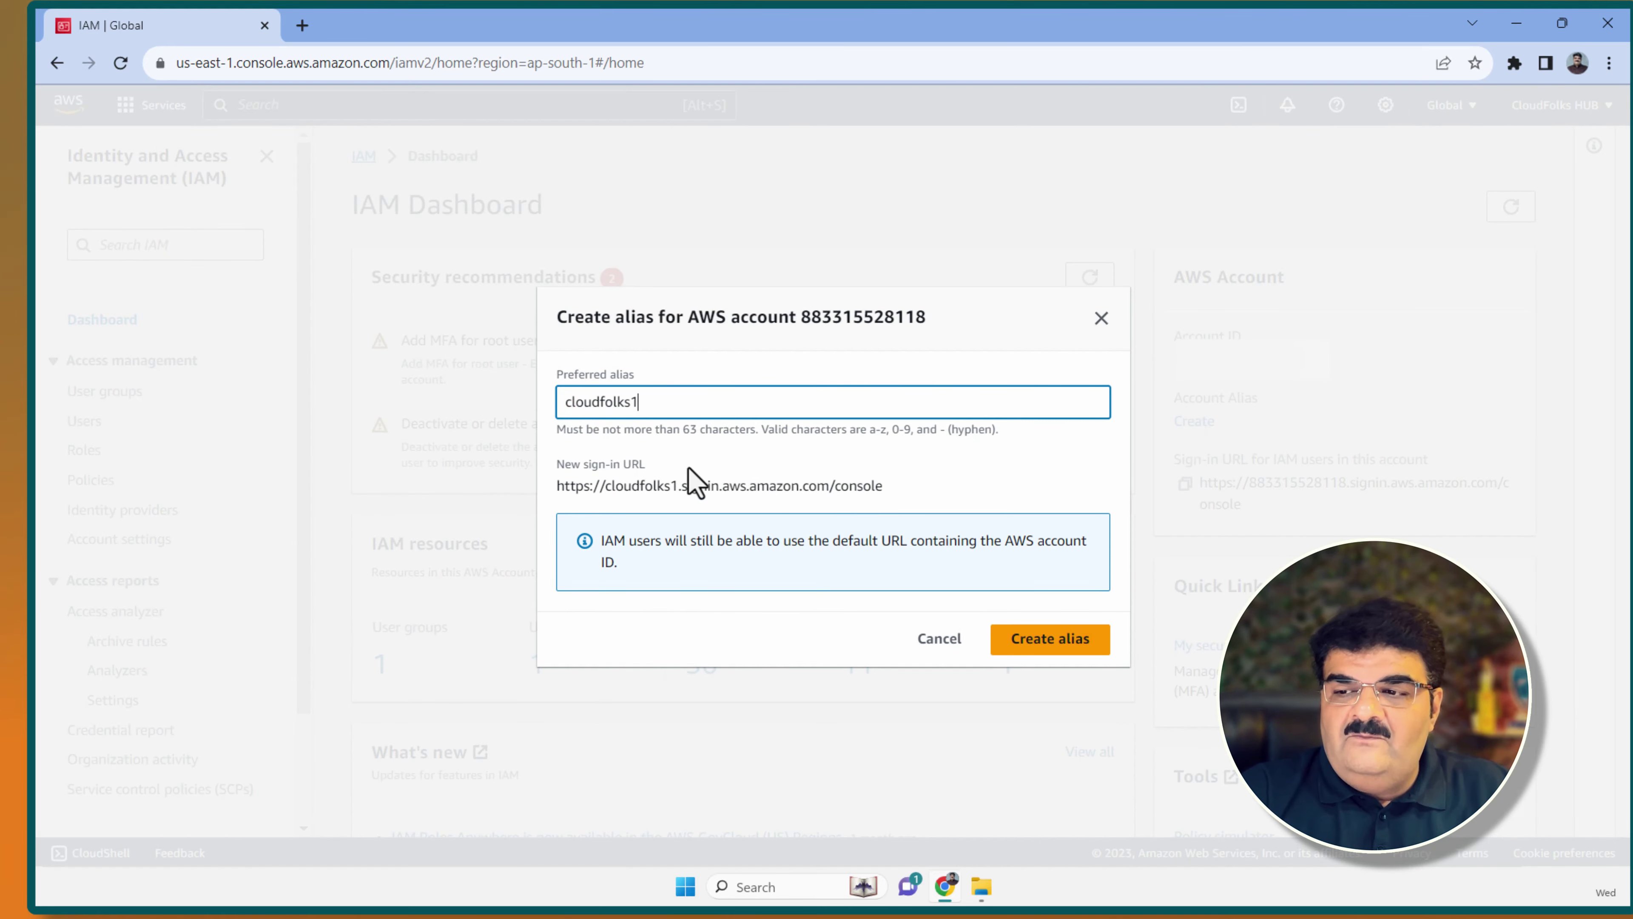
pyautogui.click(1032, 639)
pyautogui.scroll(-1, 1064, 666)
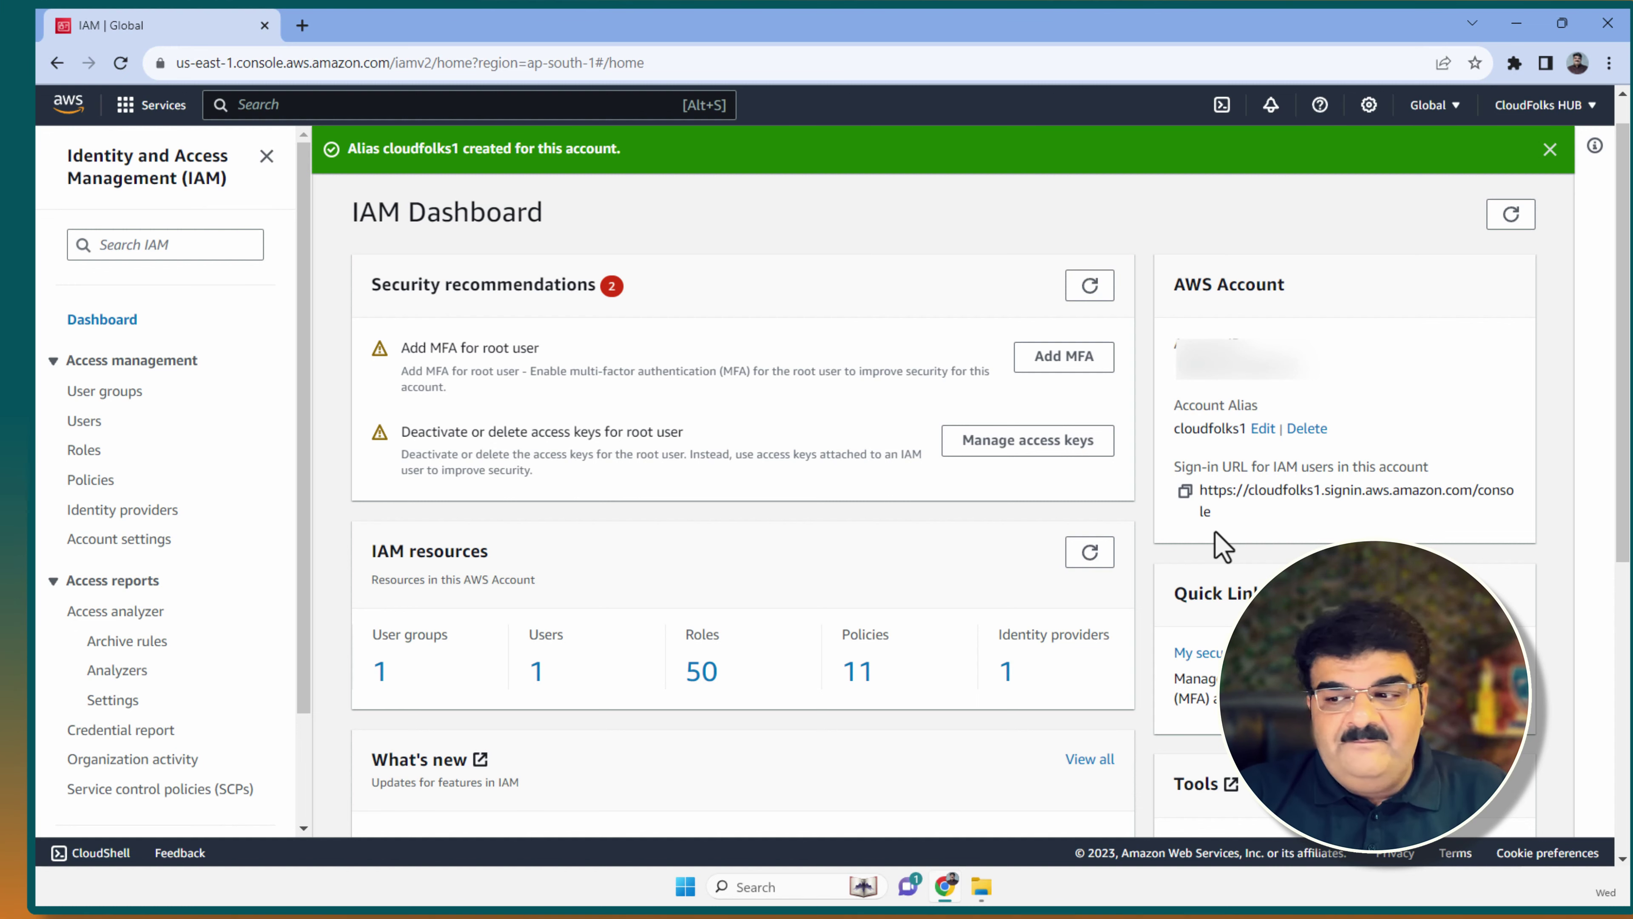
# Step: Switch to the cloudfolks_nuke_tool folder, launch aws_nuke_gui.exe and move its window so the whole form fits on screen
pyautogui.click(945, 888)
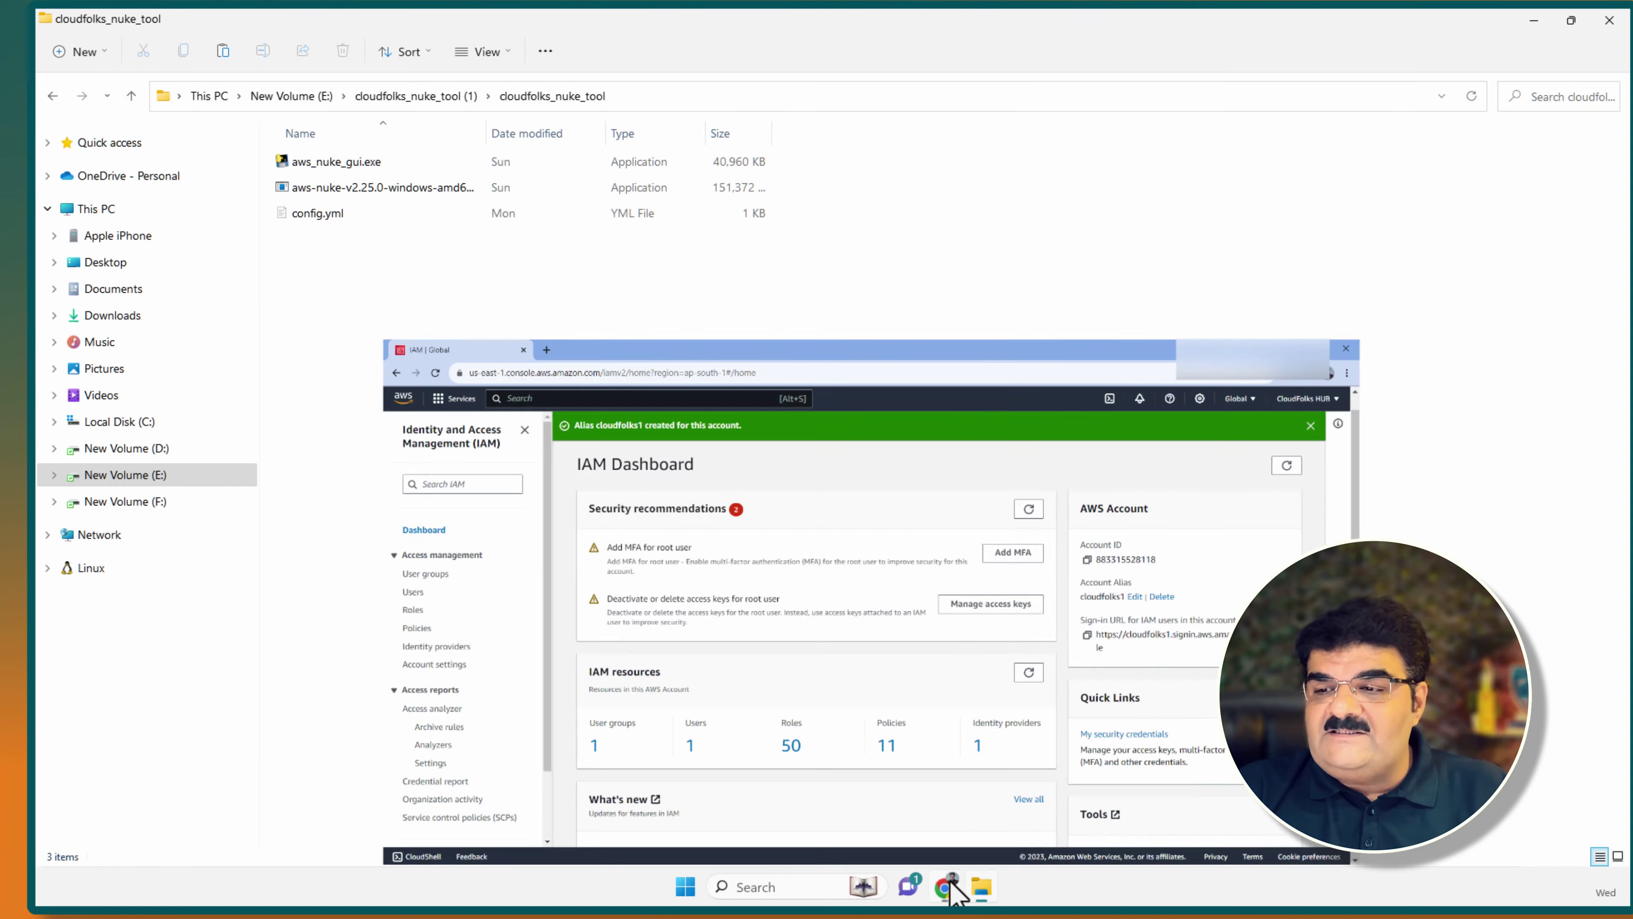
pyautogui.doubleClick(337, 167)
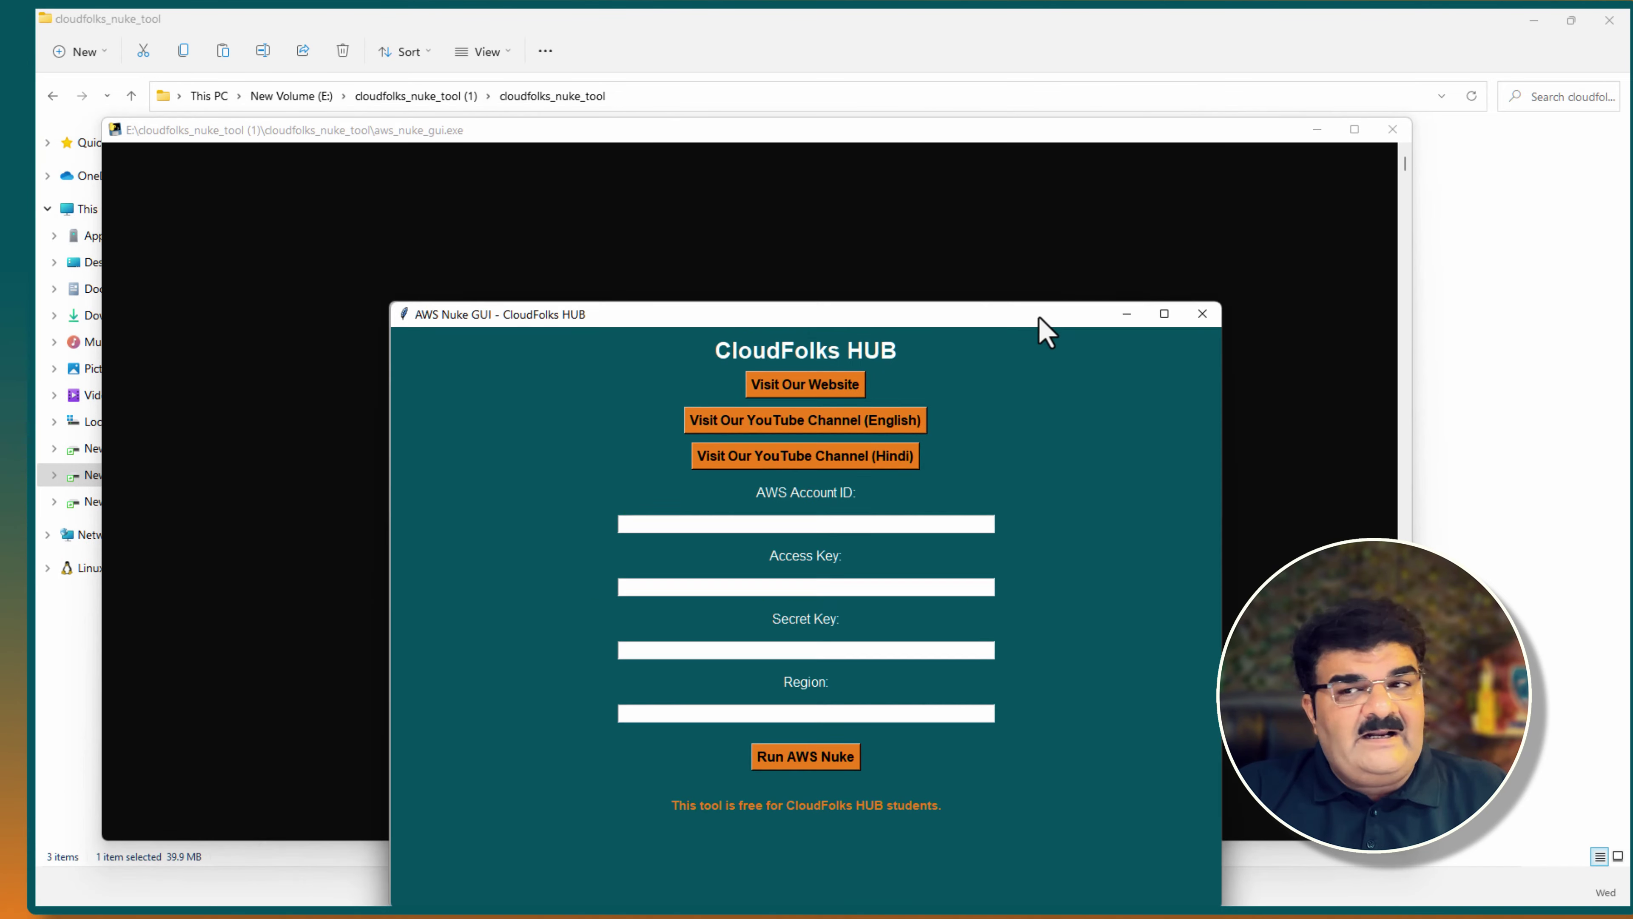
pyautogui.moveTo(1040, 325); pyautogui.dragTo(1040, 224)
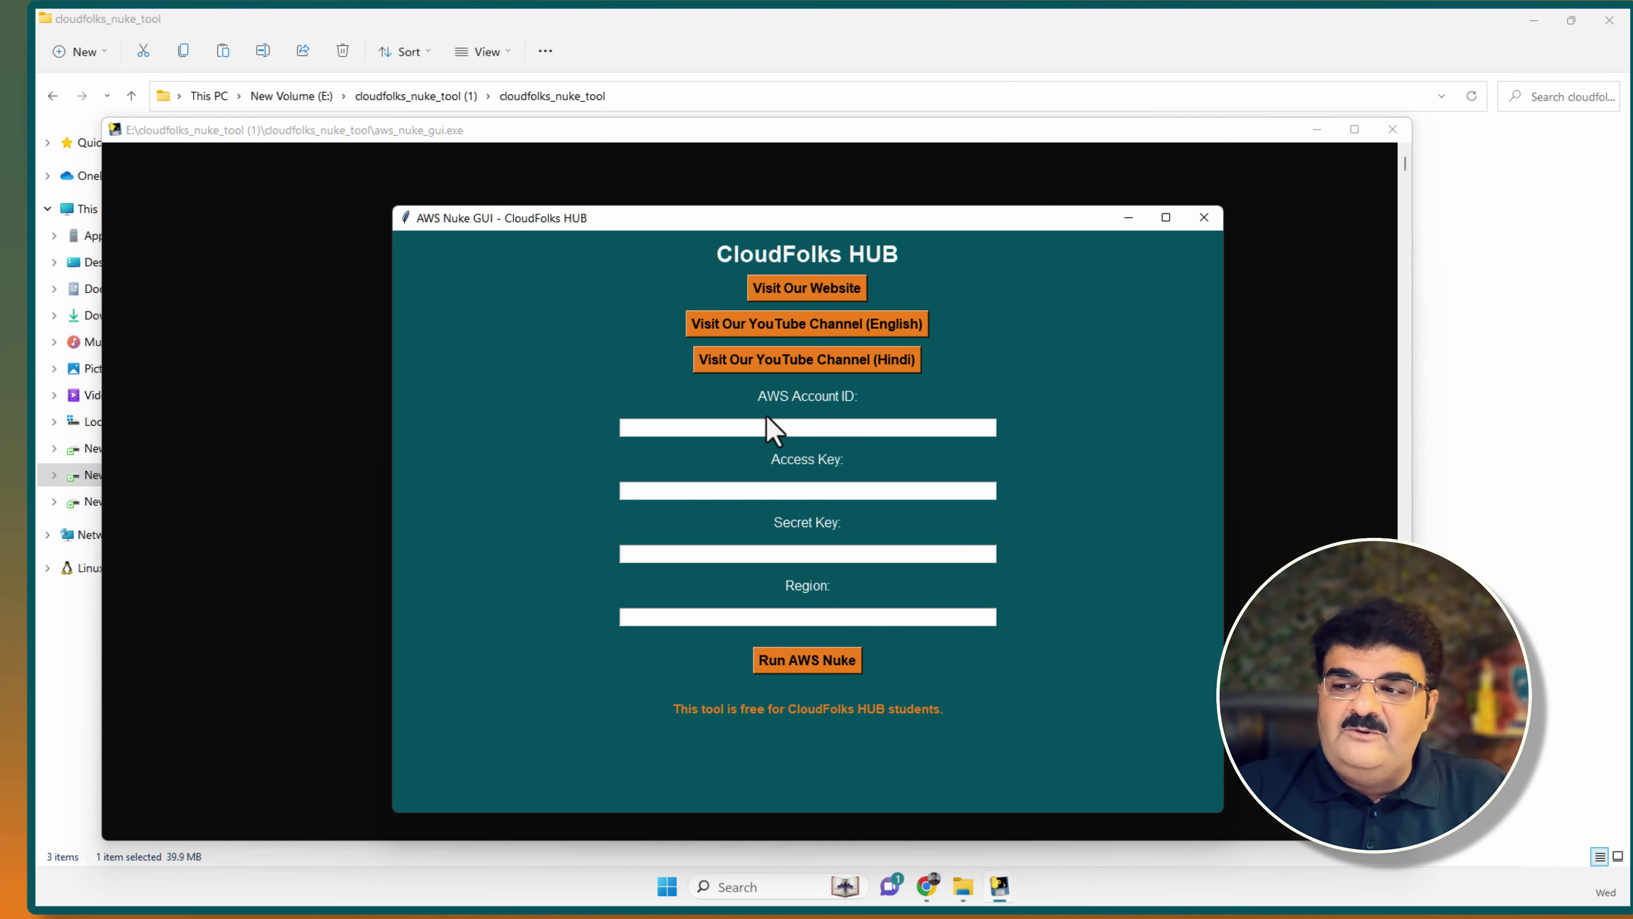
# Step: Copy the account ID from the AWS console and enter it as the AWS Account ID in the AWS Nuke GUI
pyautogui.click(930, 887)
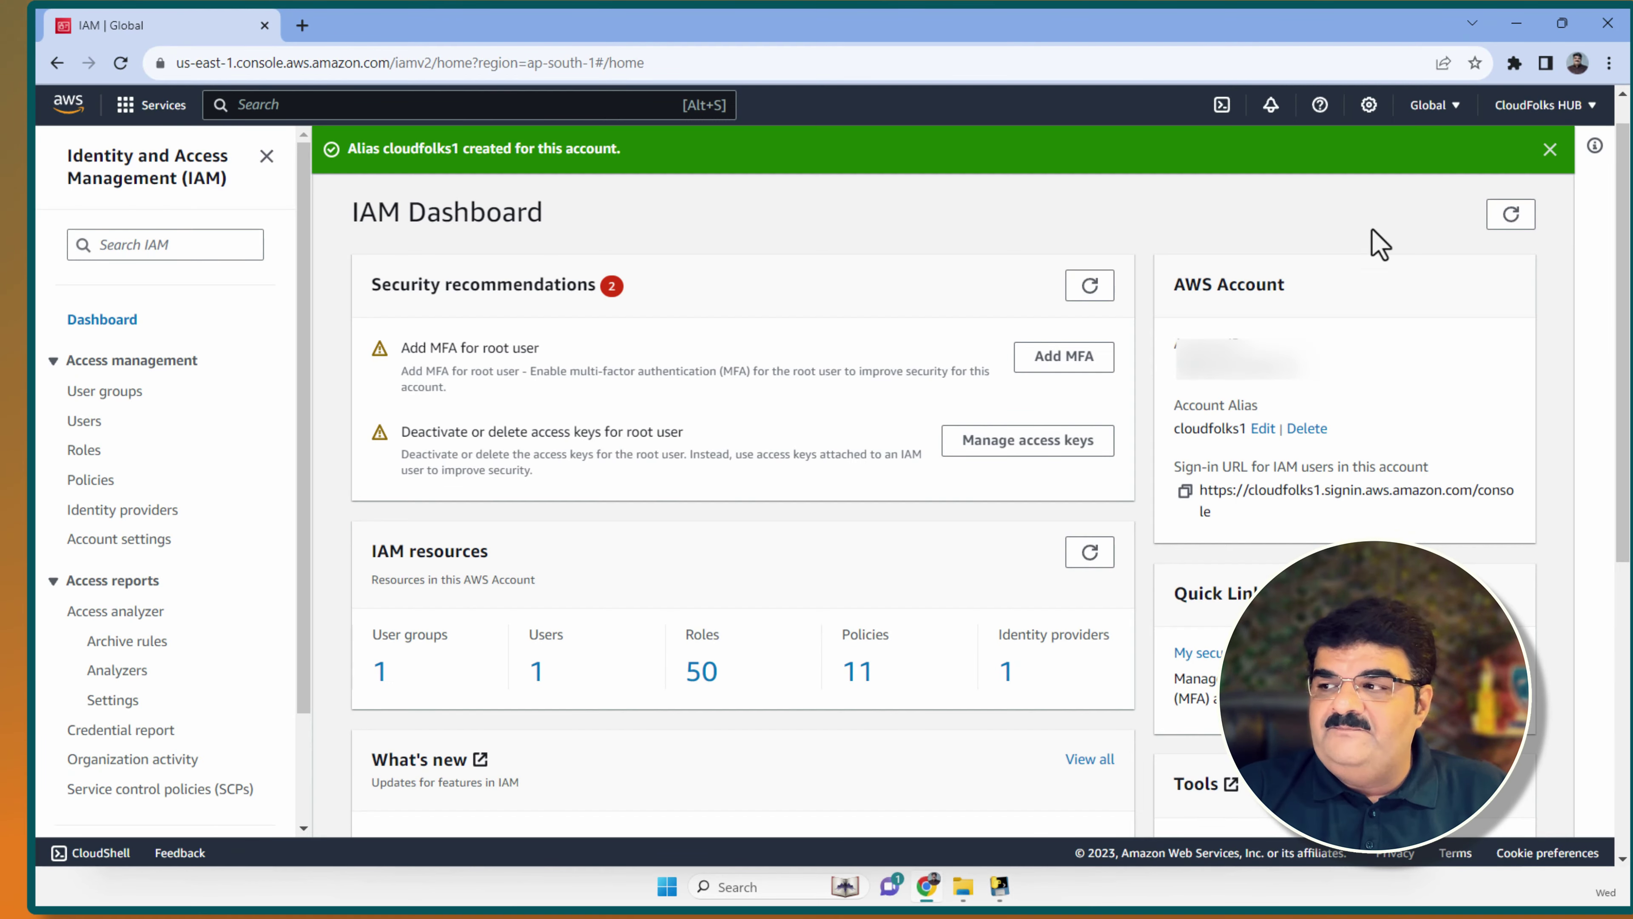
pyautogui.click(1523, 111)
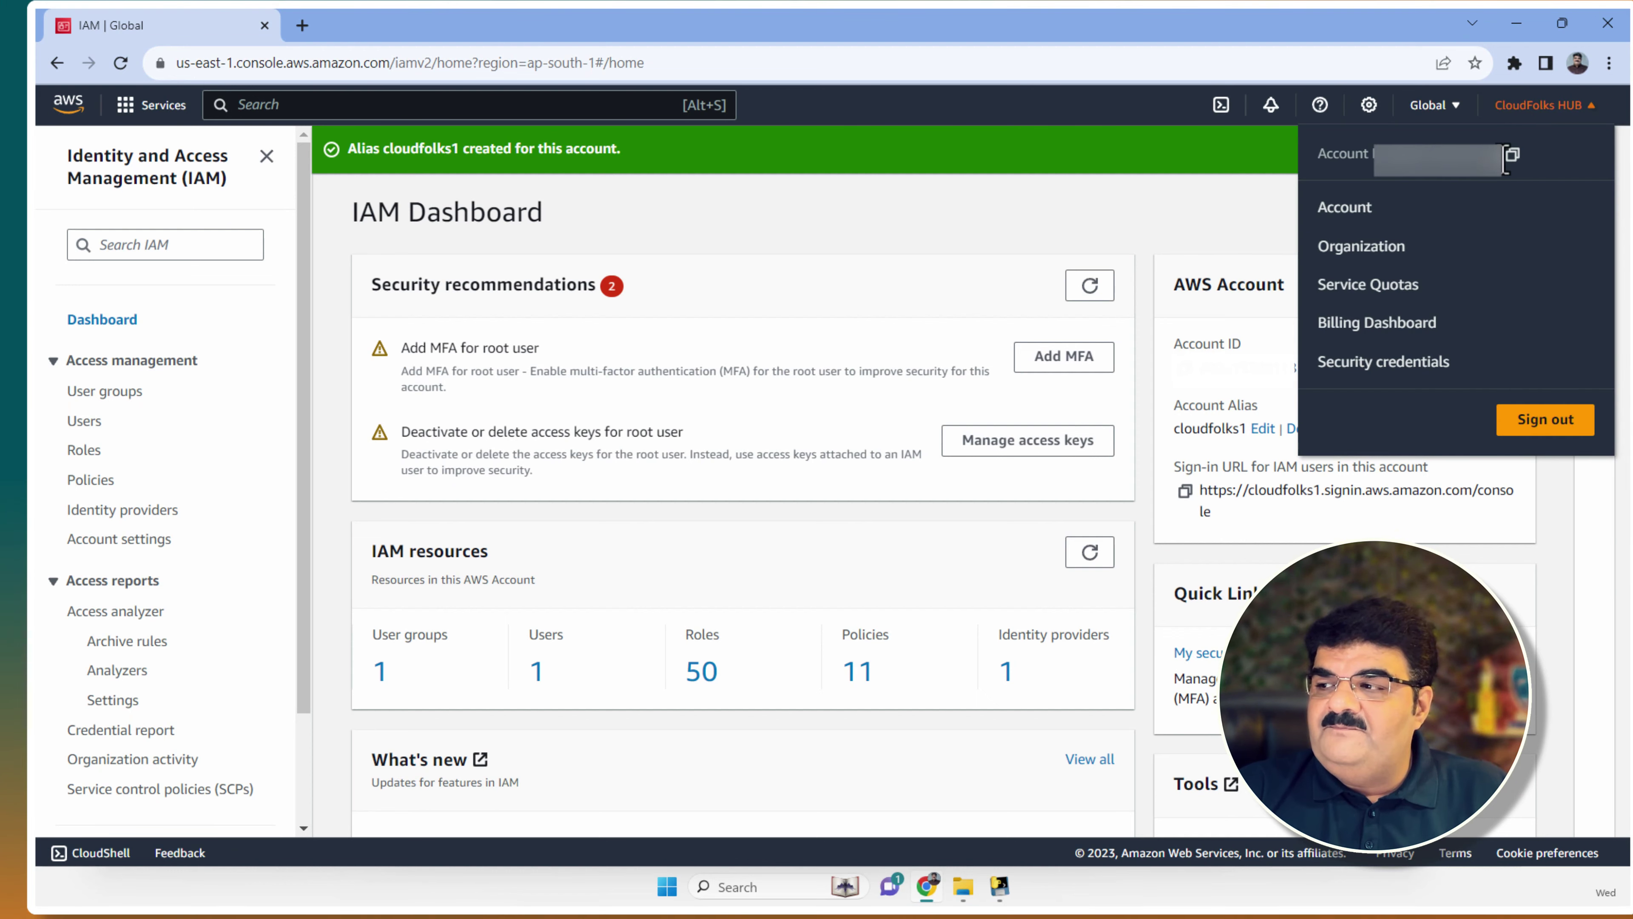
pyautogui.click(1000, 887)
pyautogui.click(1045, 813)
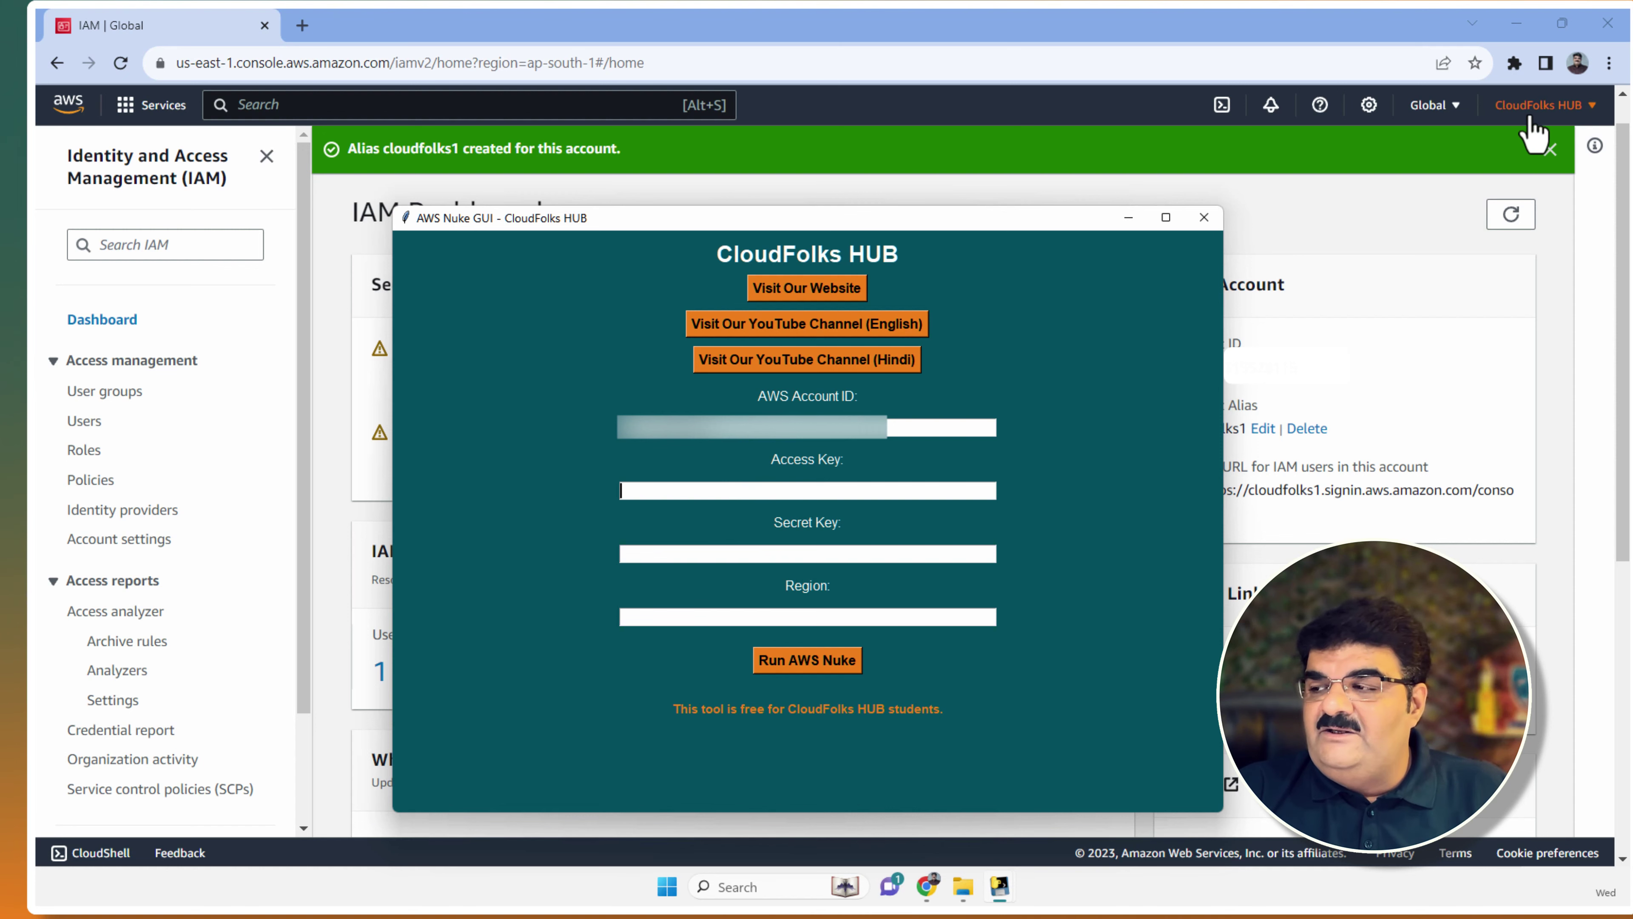
# Step: Open the AWS account's security credentials page in Chrome and go to its access keys
pyautogui.click(1543, 105)
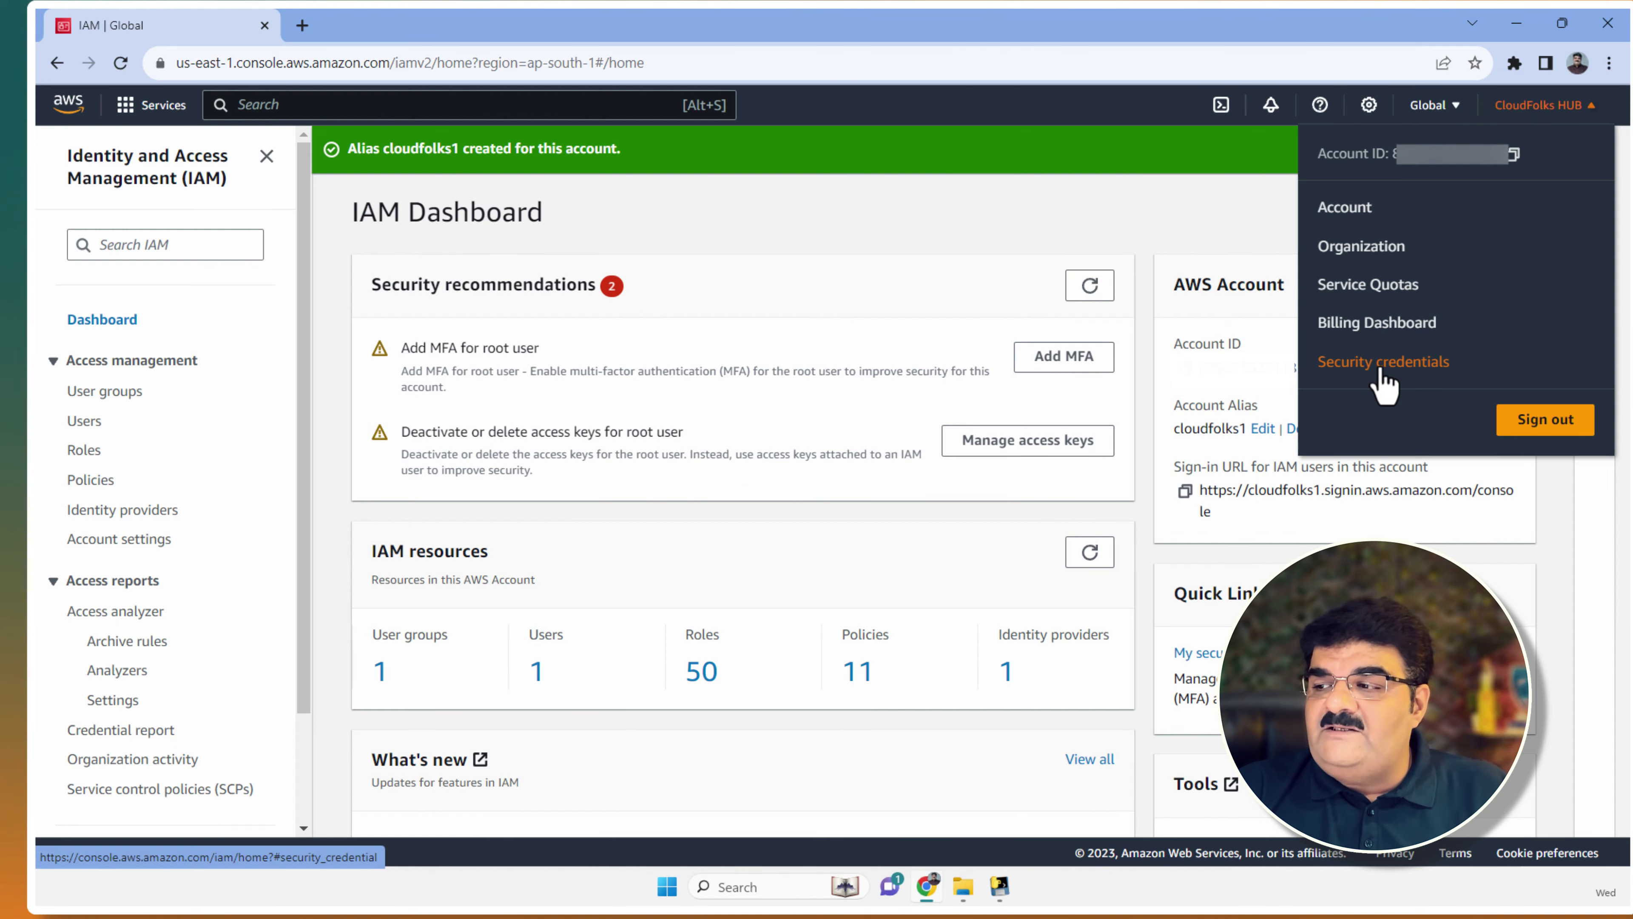
pyautogui.click(1380, 370)
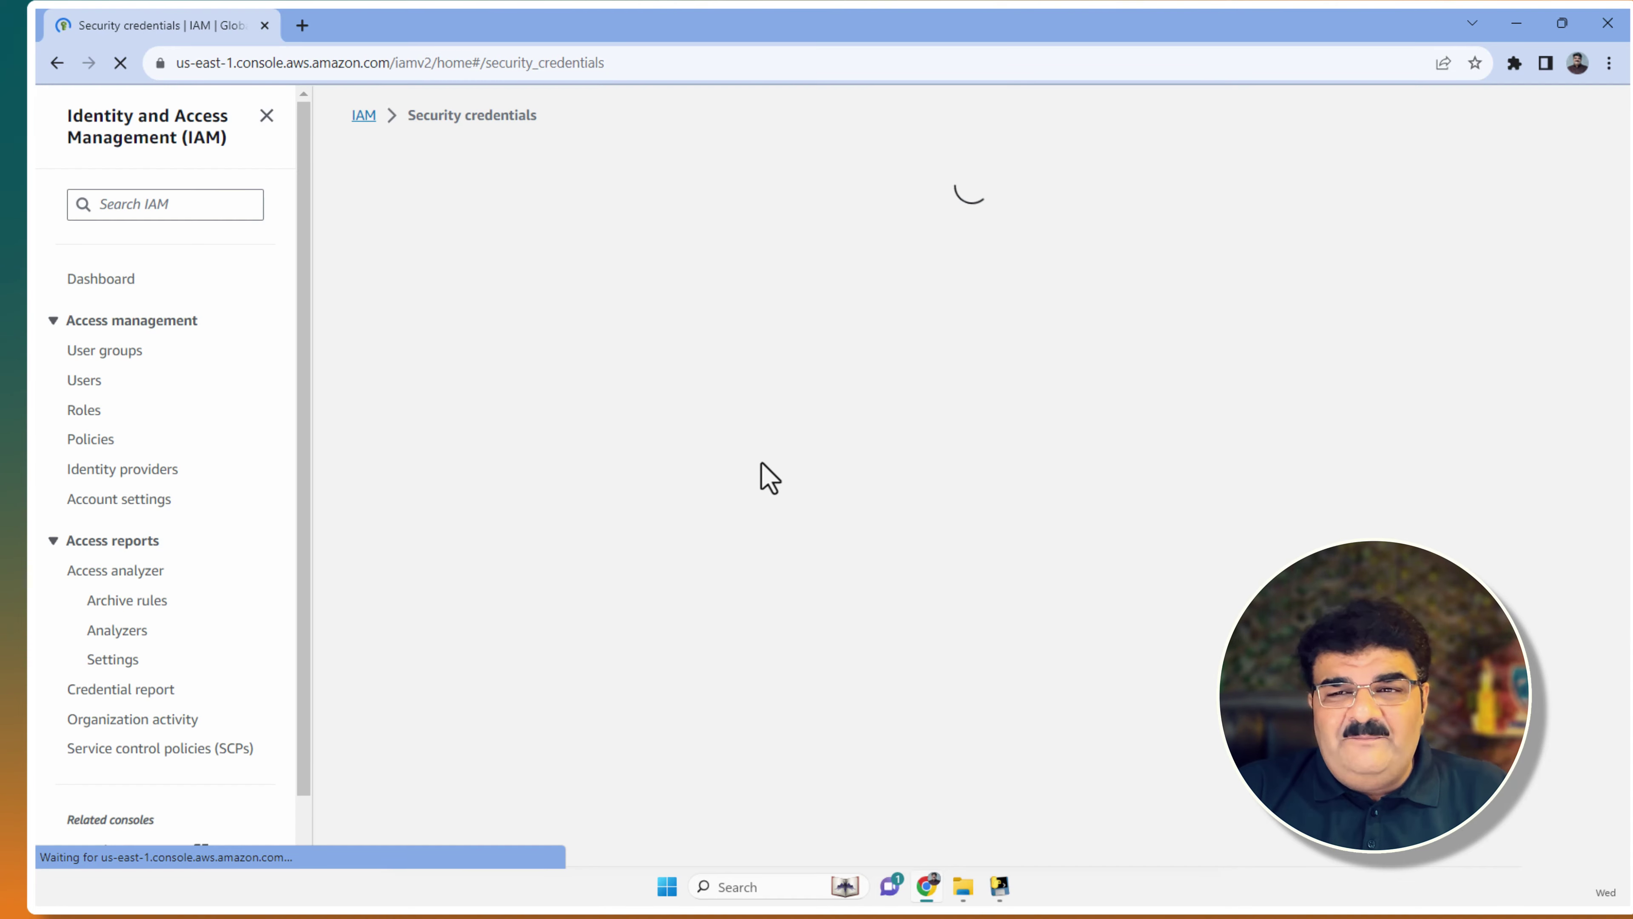
pyautogui.scroll(-6, 778, 476)
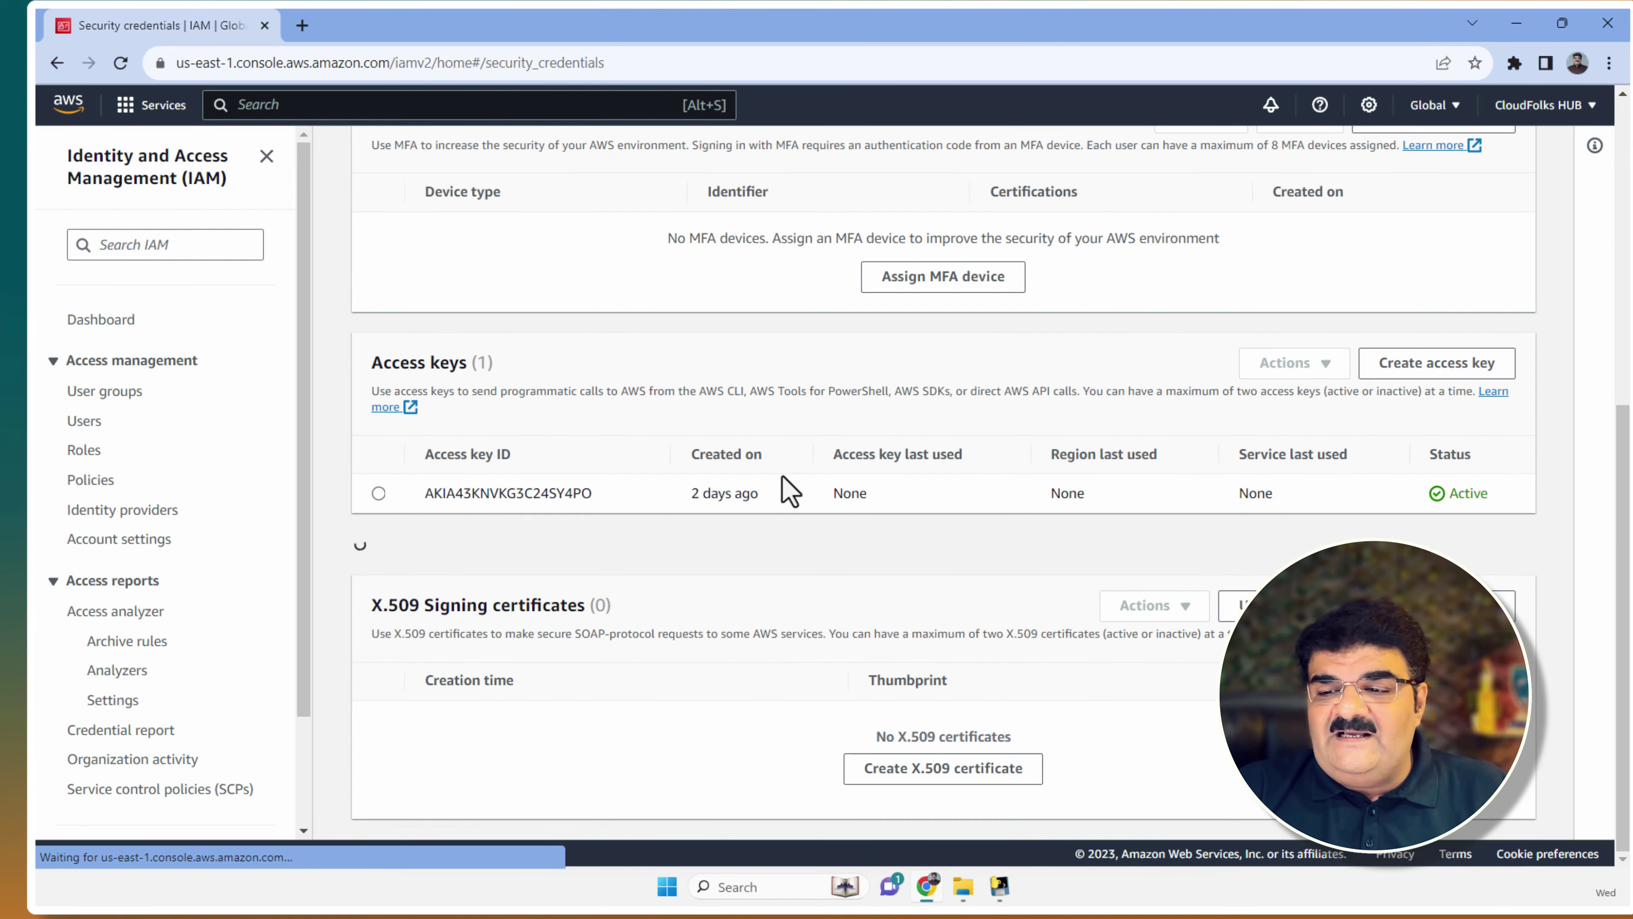
# Step: Deactivate and delete the existing root access key, confirming the deletion with its access key ID
pyautogui.click(379, 493)
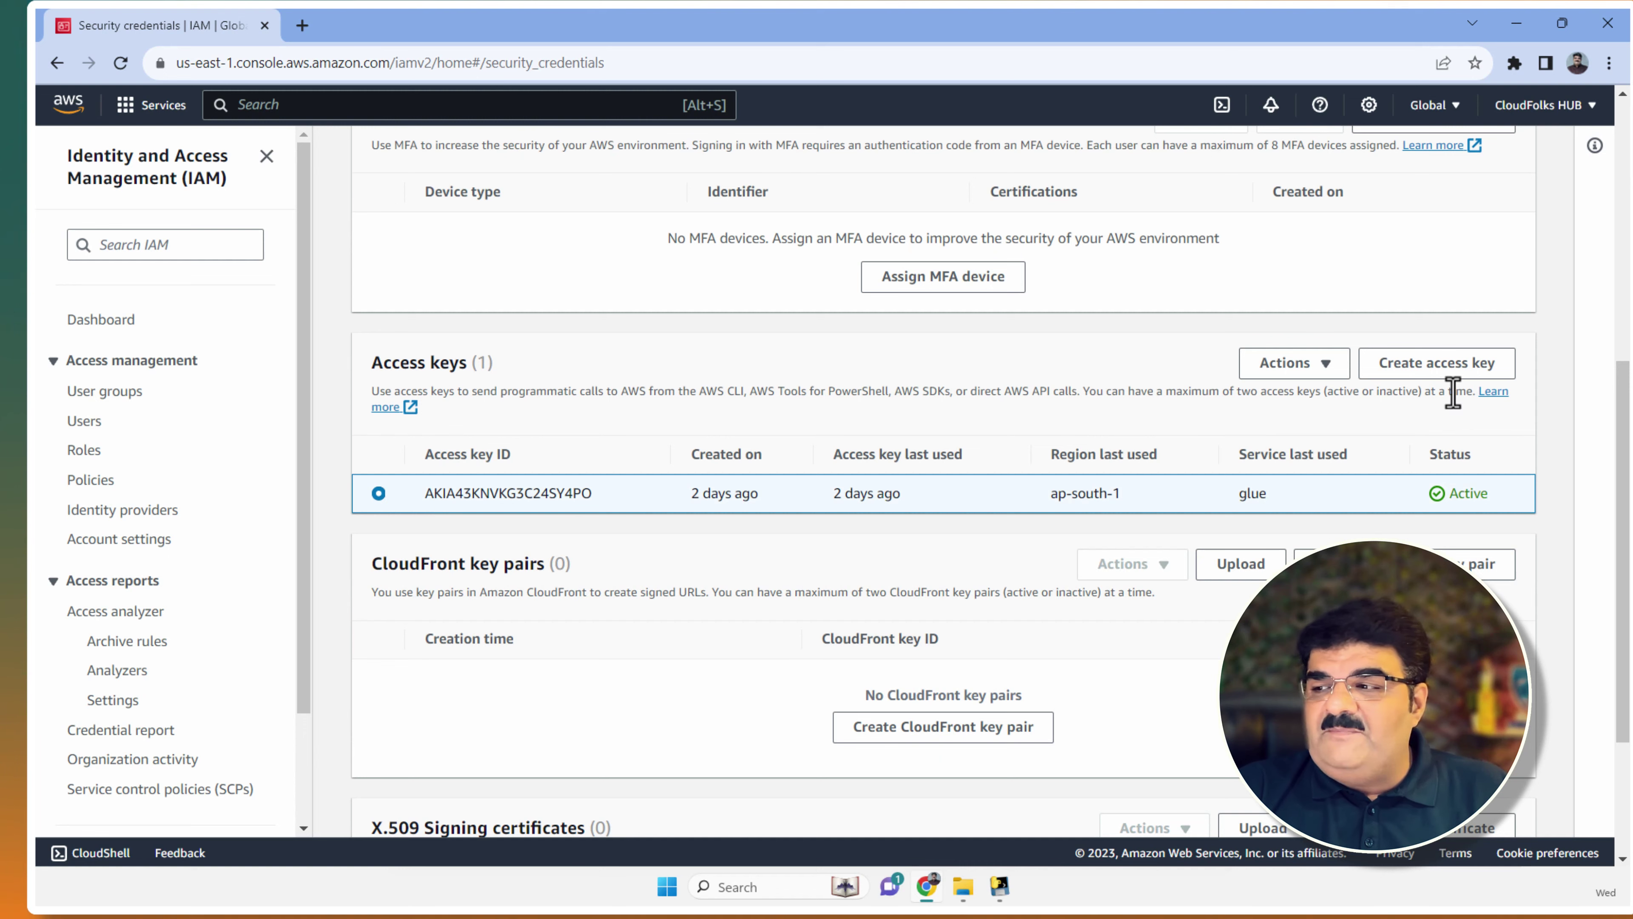
pyautogui.click(1331, 368)
pyautogui.click(1287, 458)
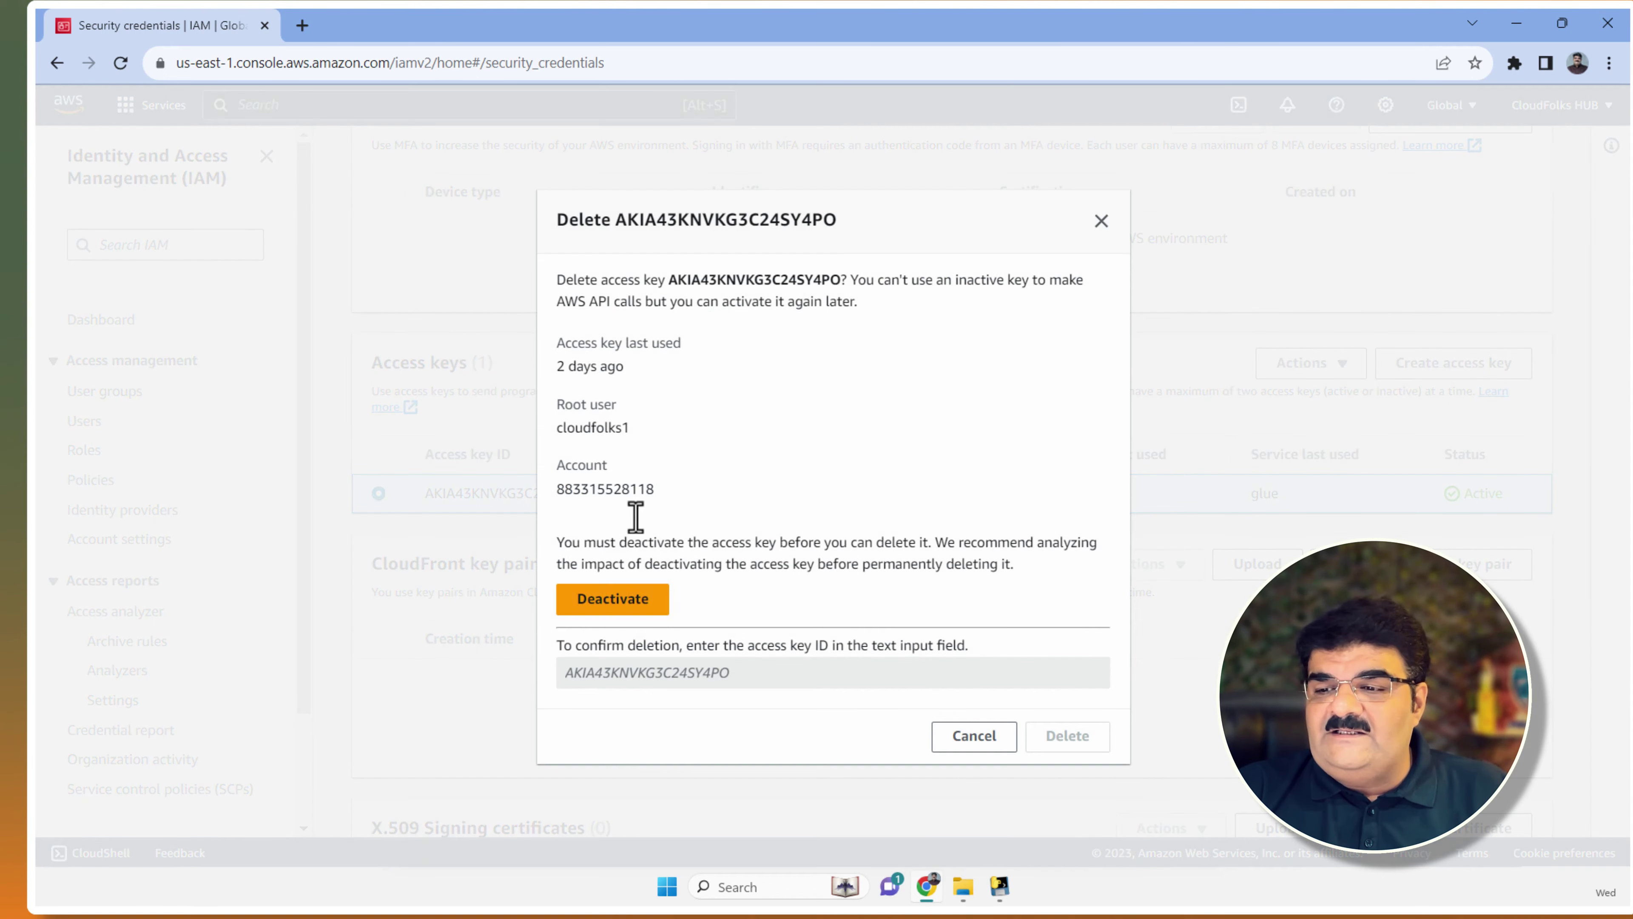
pyautogui.click(614, 605)
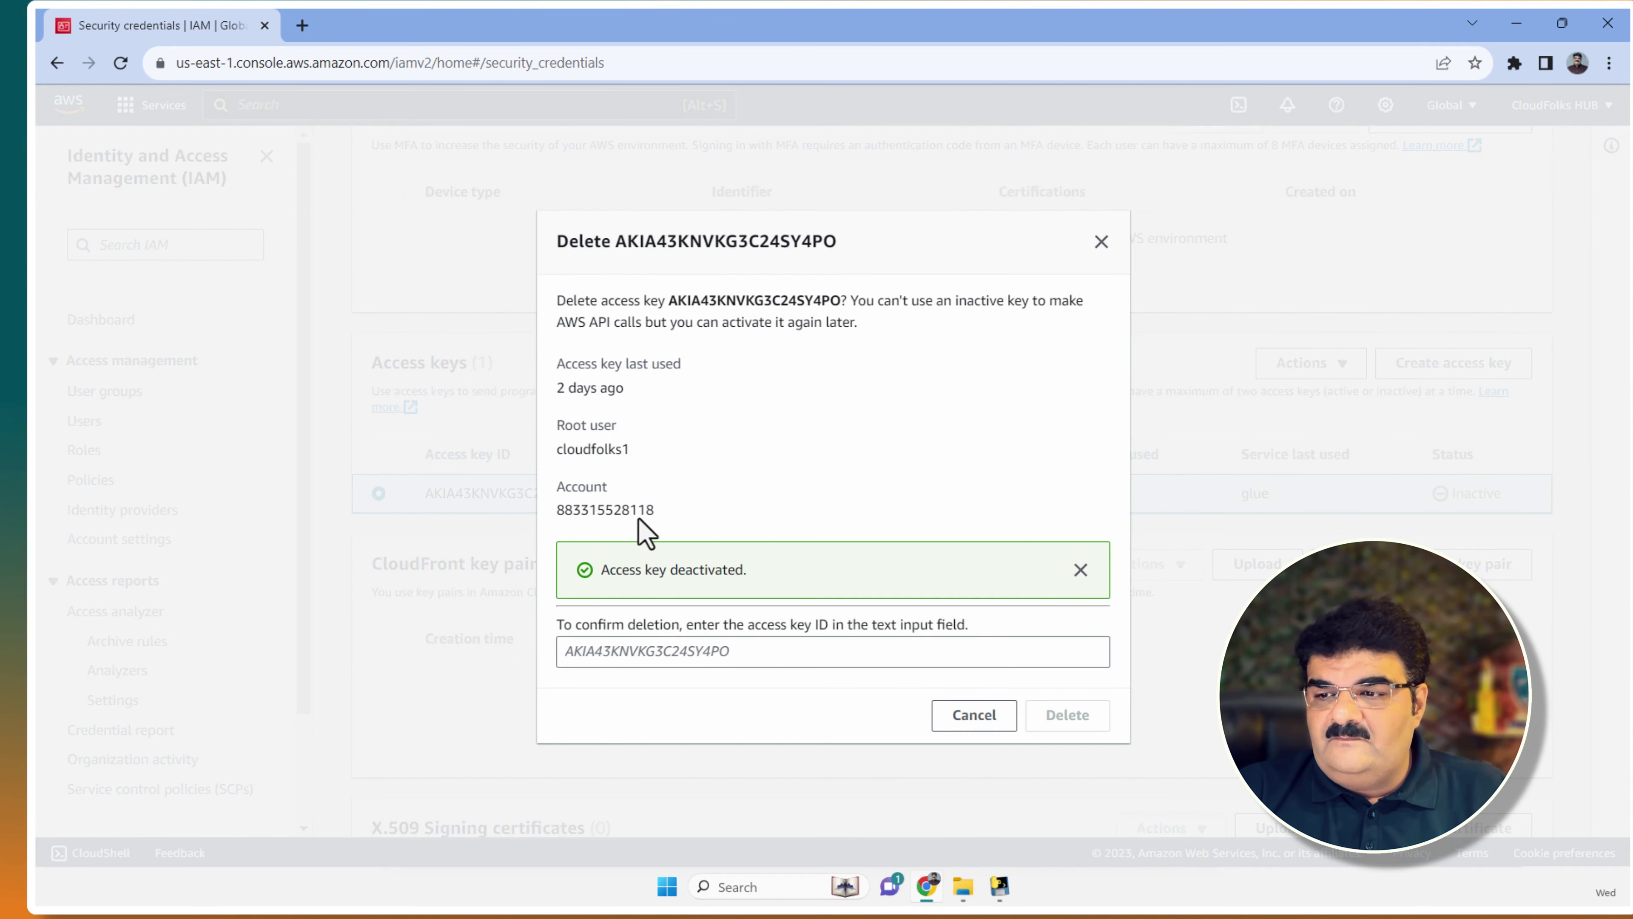
pyautogui.moveTo(665, 303); pyautogui.dragTo(829, 306)
pyautogui.hotkey('ctrl', 'c')
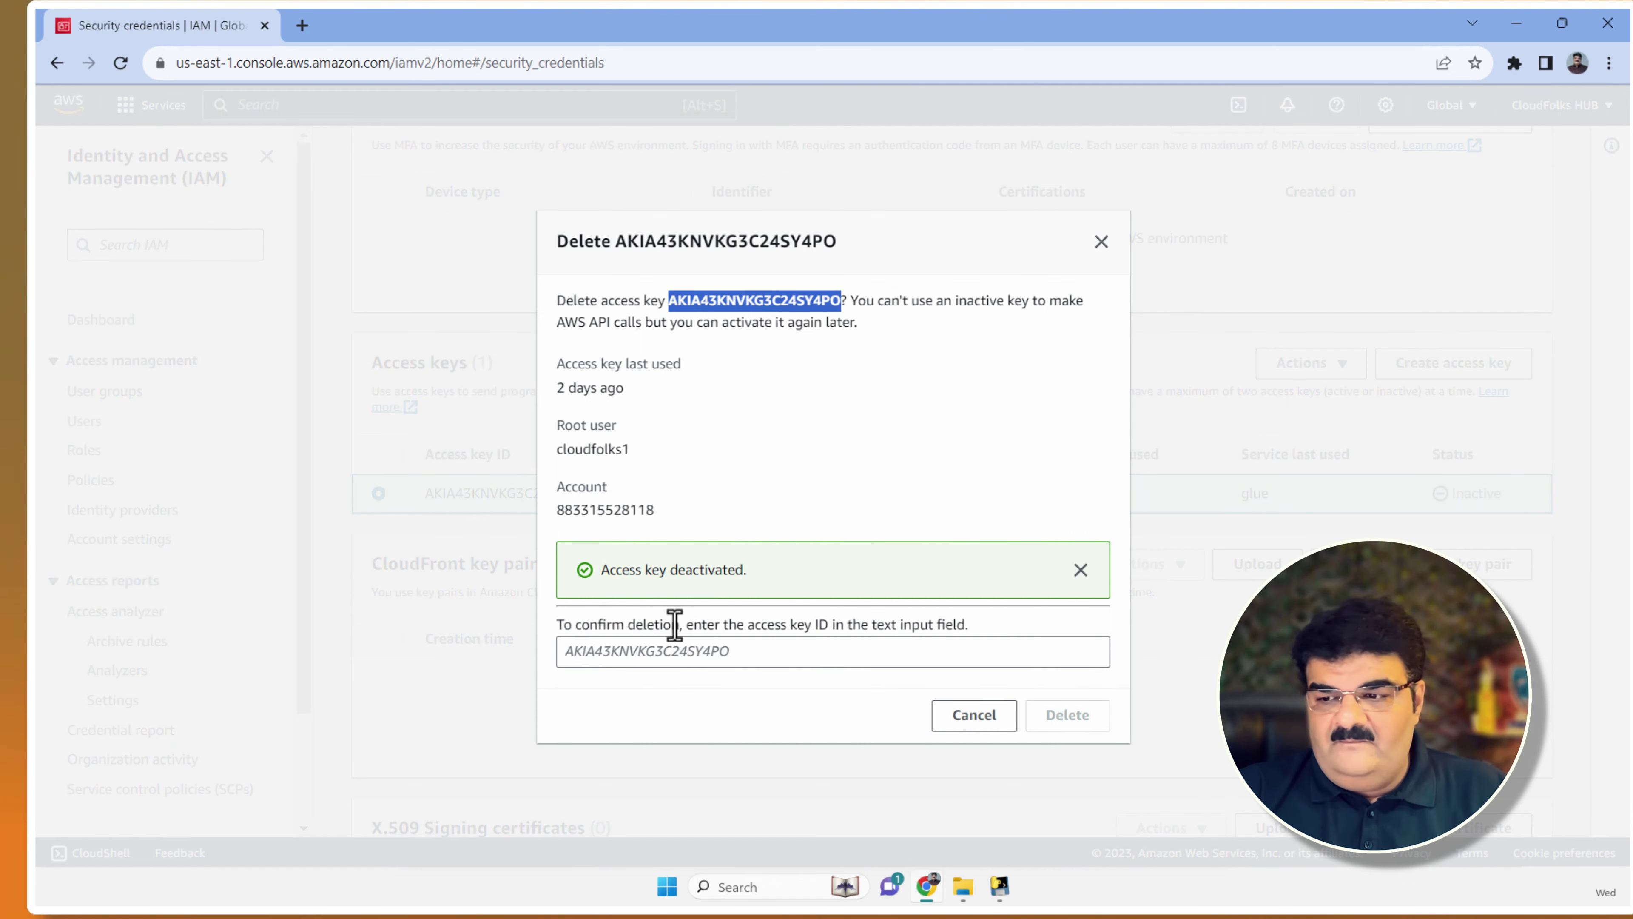
pyautogui.click(765, 659)
pyautogui.hotkey('ctrl', 'v')
pyautogui.click(1067, 715)
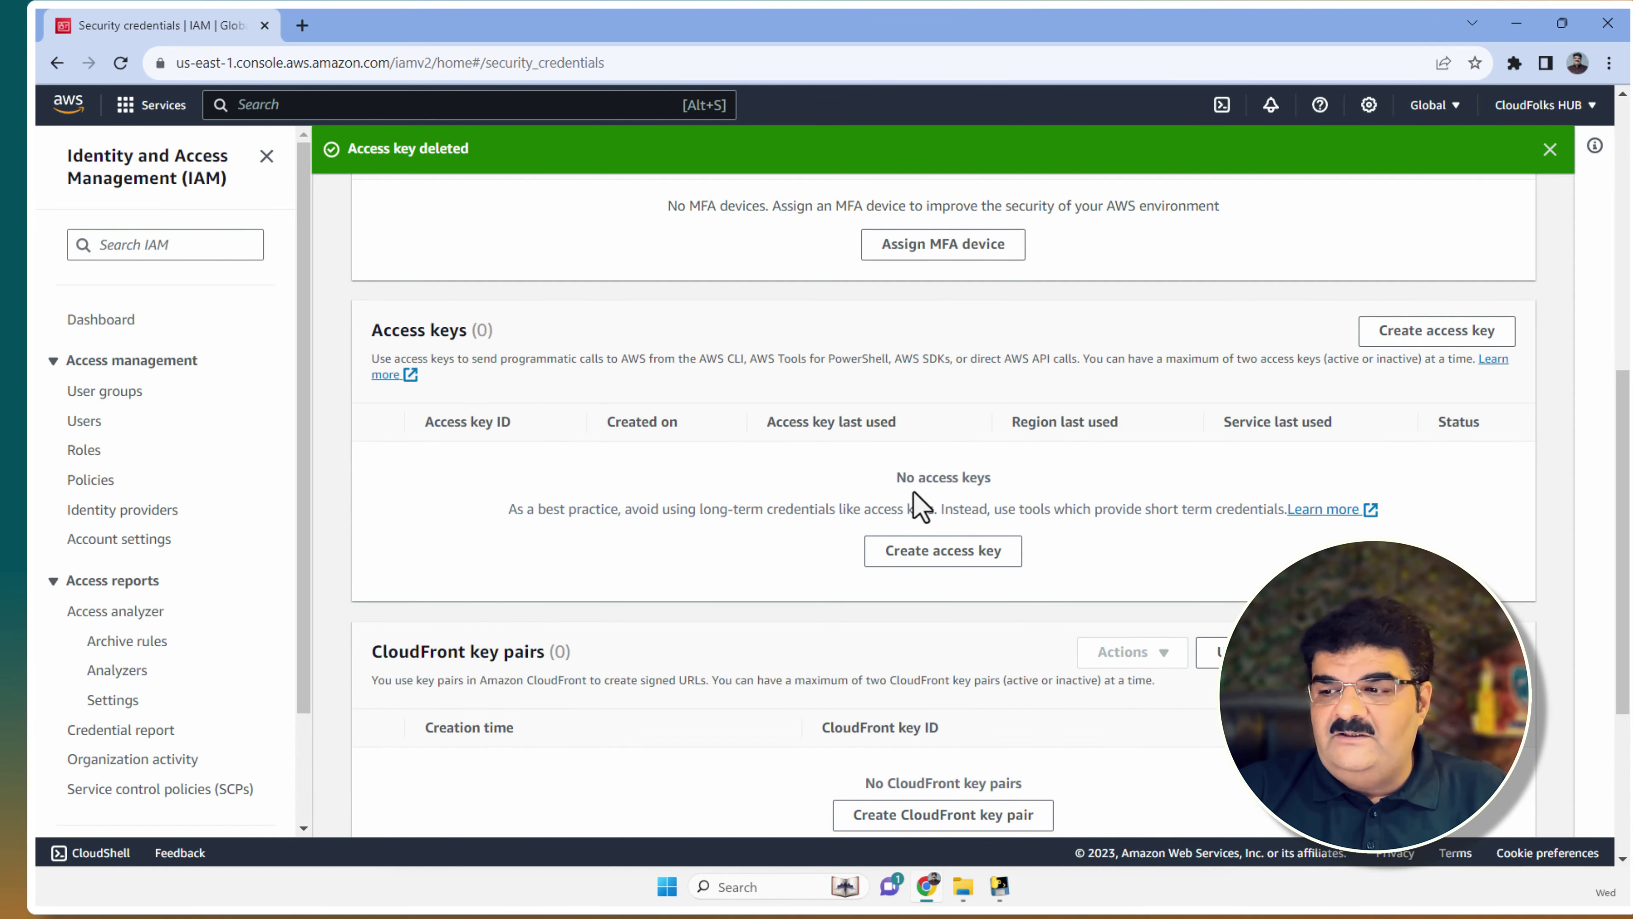
# Step: Create a new root user access key, acknowledging that a root access key is not a best practice
pyautogui.click(1397, 351)
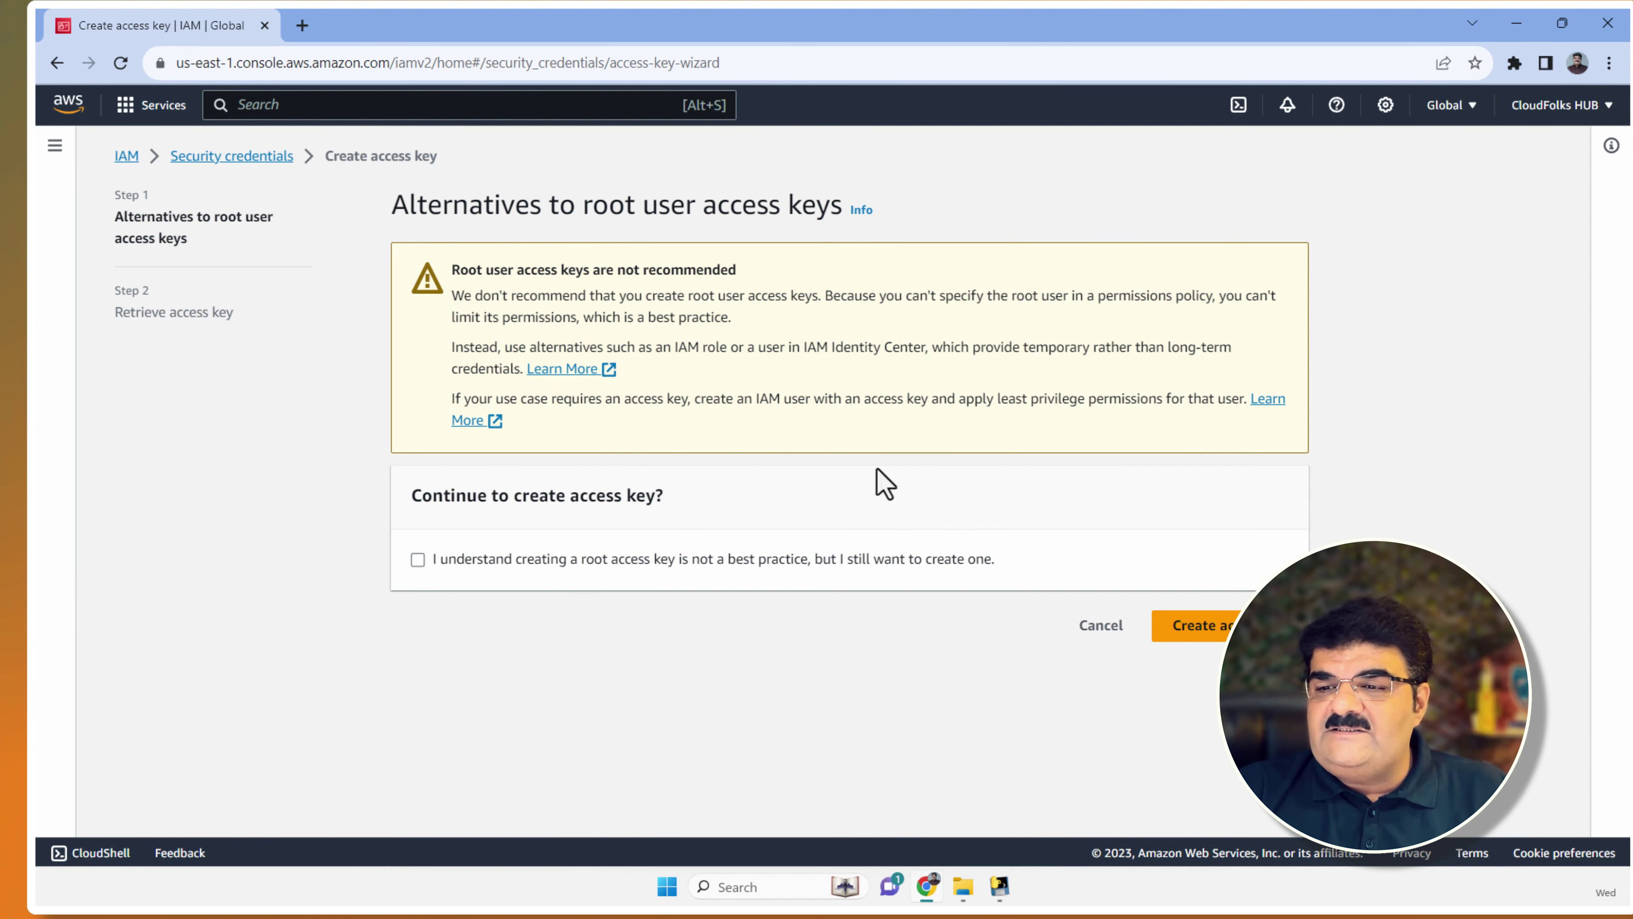
pyautogui.click(461, 564)
pyautogui.click(1222, 634)
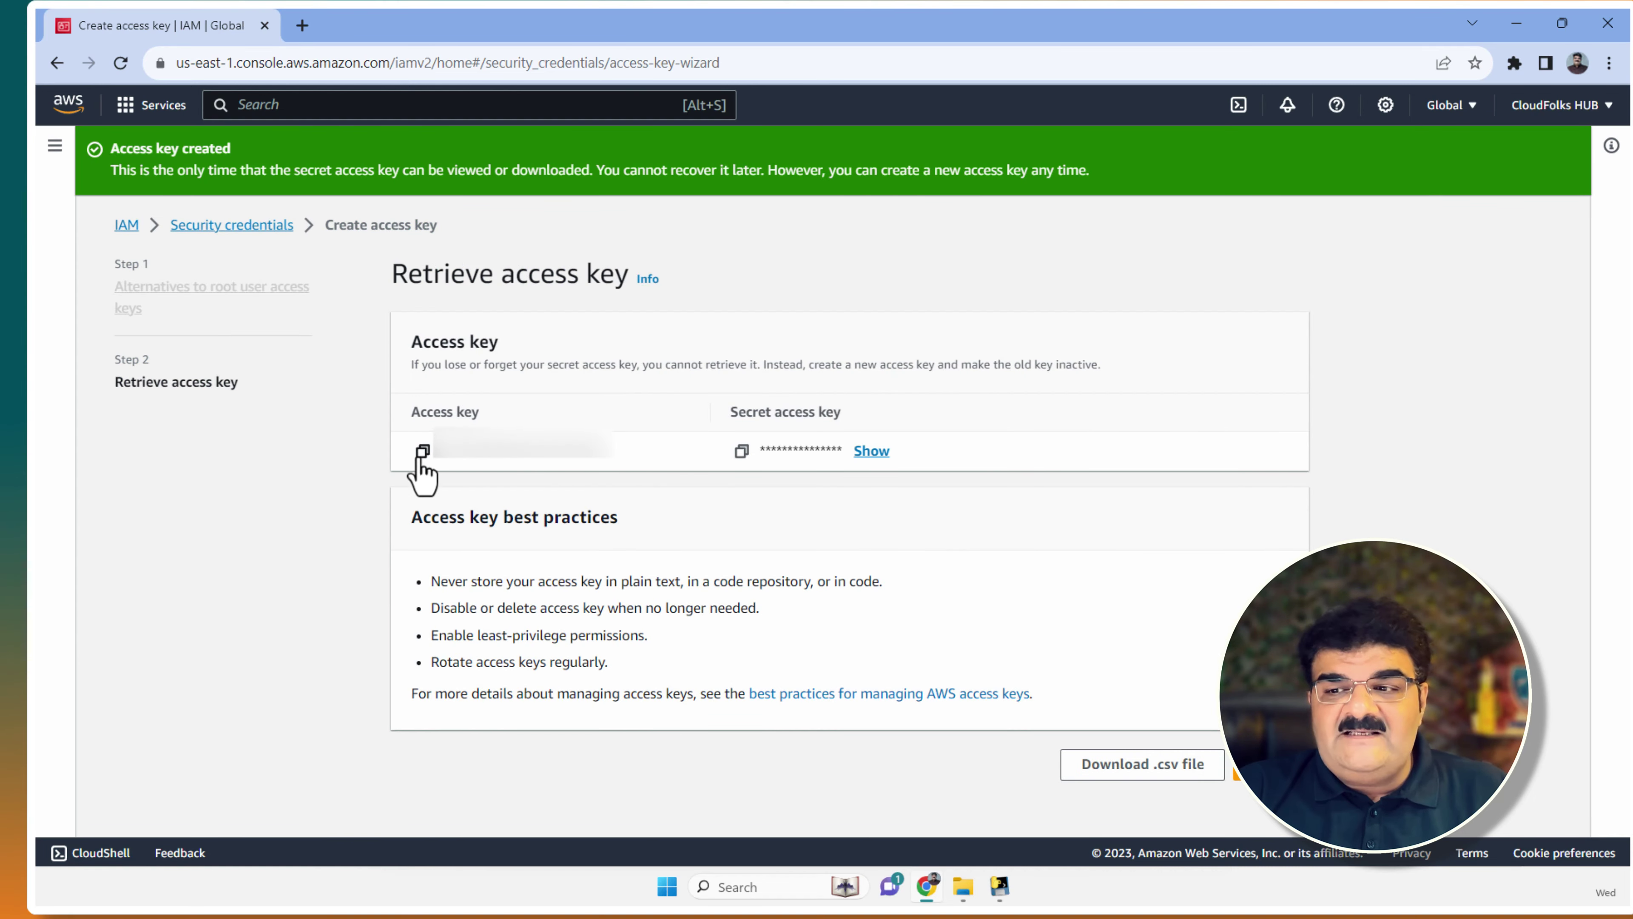
# Step: Copy the new access key from the AWS console and enter it as the Access Key in the AWS Nuke GUI
pyautogui.click(422, 452)
pyautogui.moveTo(1000, 885)
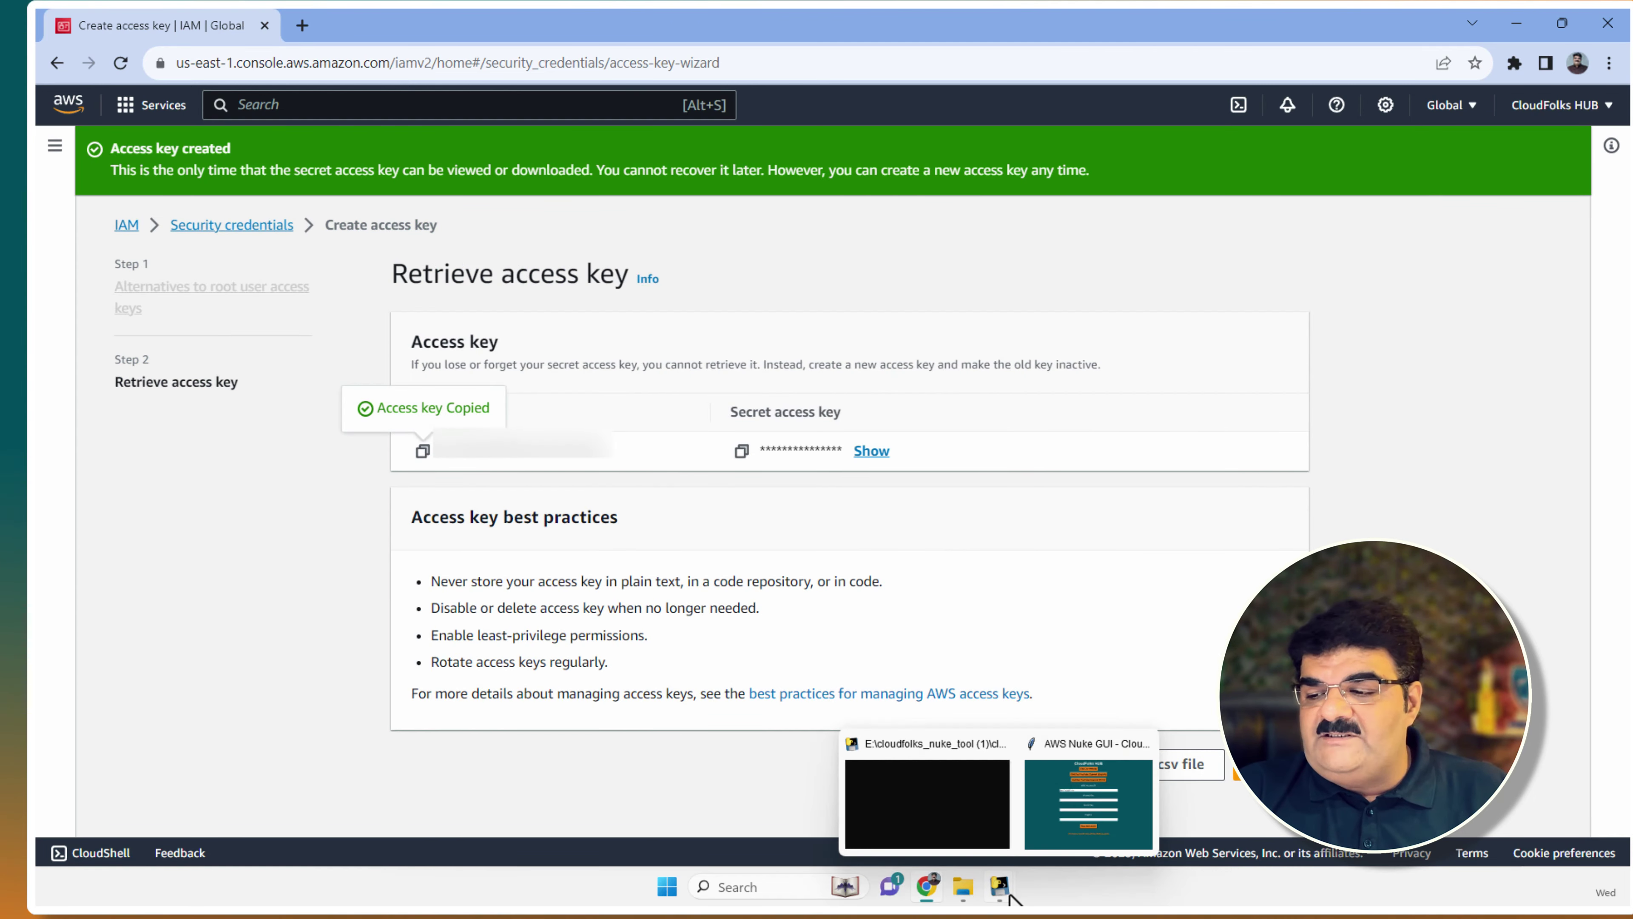
pyautogui.click(1046, 864)
pyautogui.click(699, 495)
pyautogui.hotkey('ctrl', 'v')
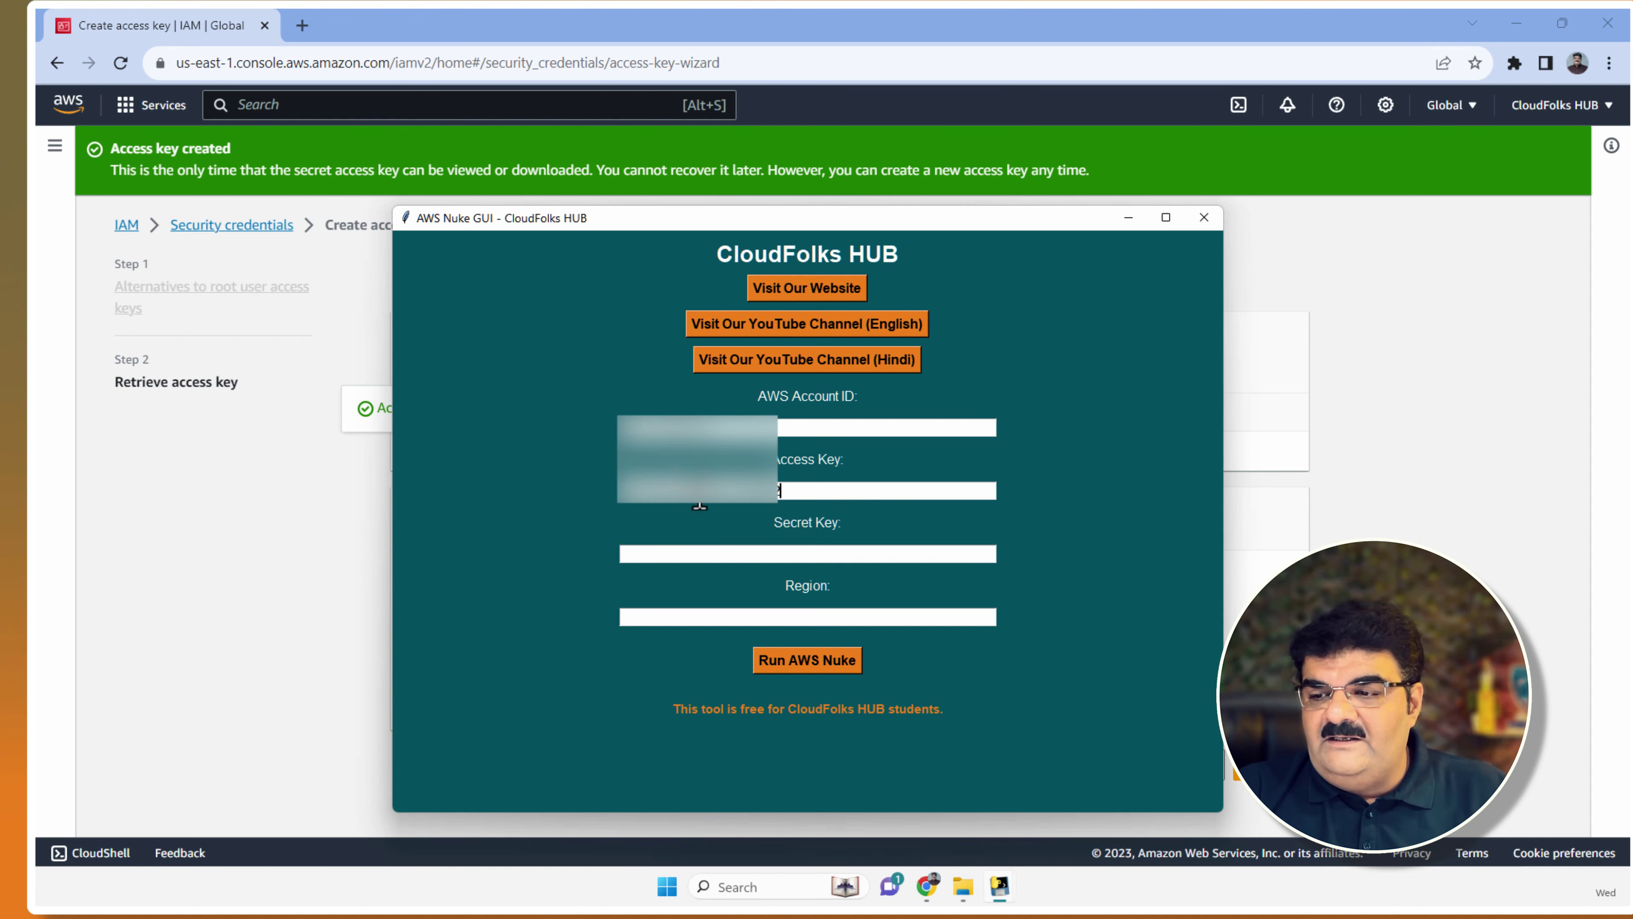
# Step: Copy the secret access key from the AWS console and enter it as the Secret Key in the AWS Nuke GUI
pyautogui.click(685, 554)
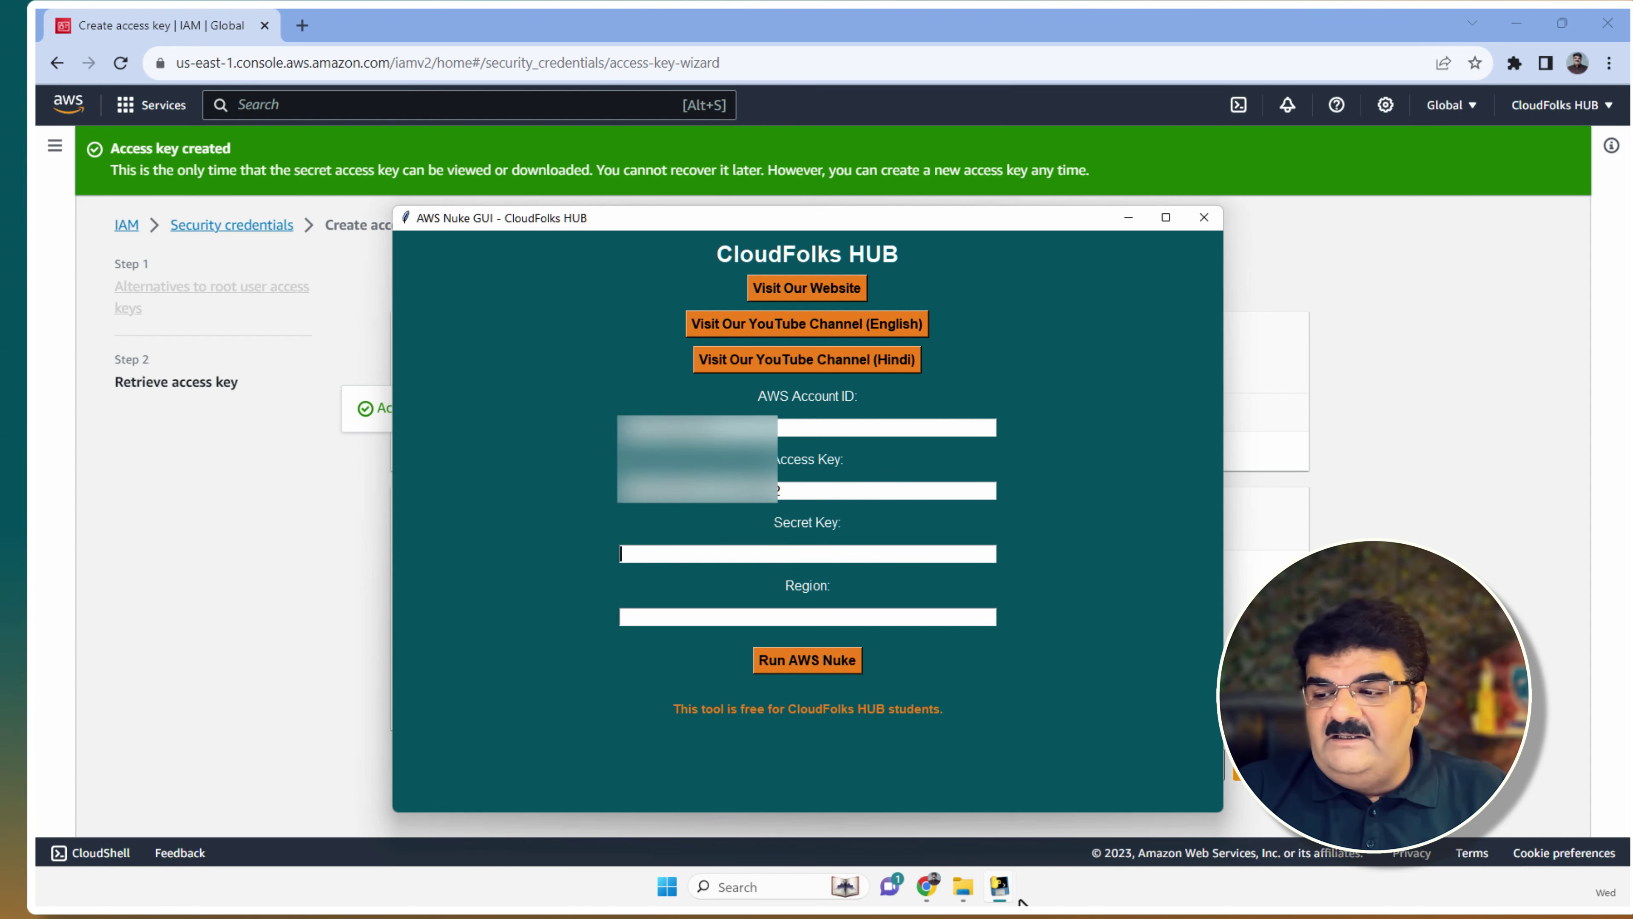
pyautogui.click(1001, 887)
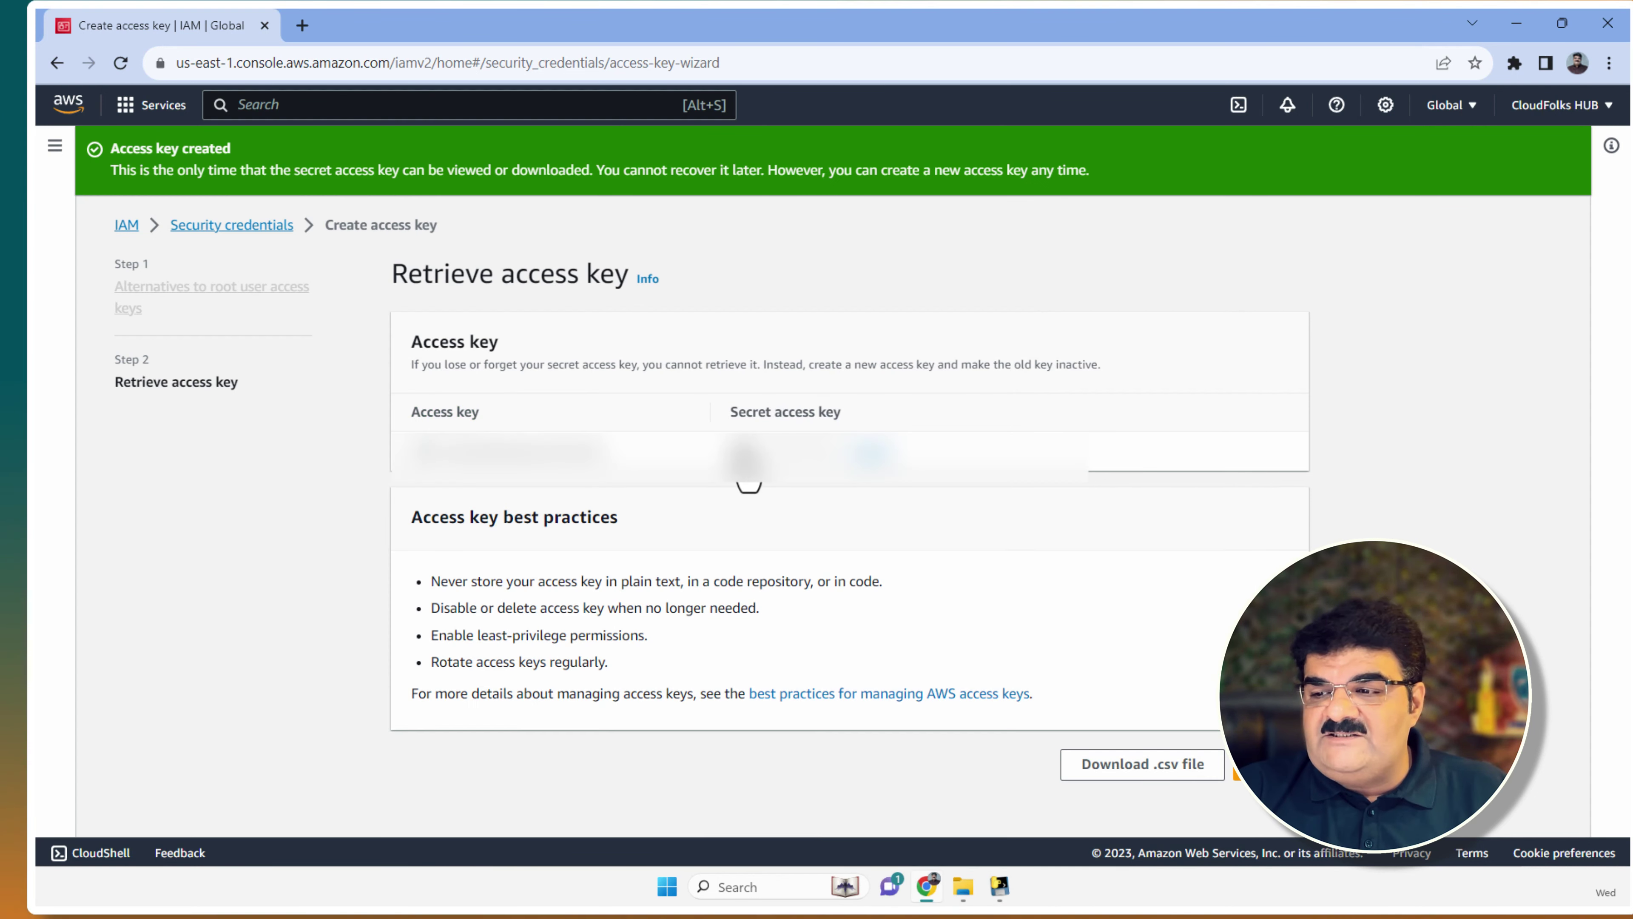
pyautogui.click(746, 454)
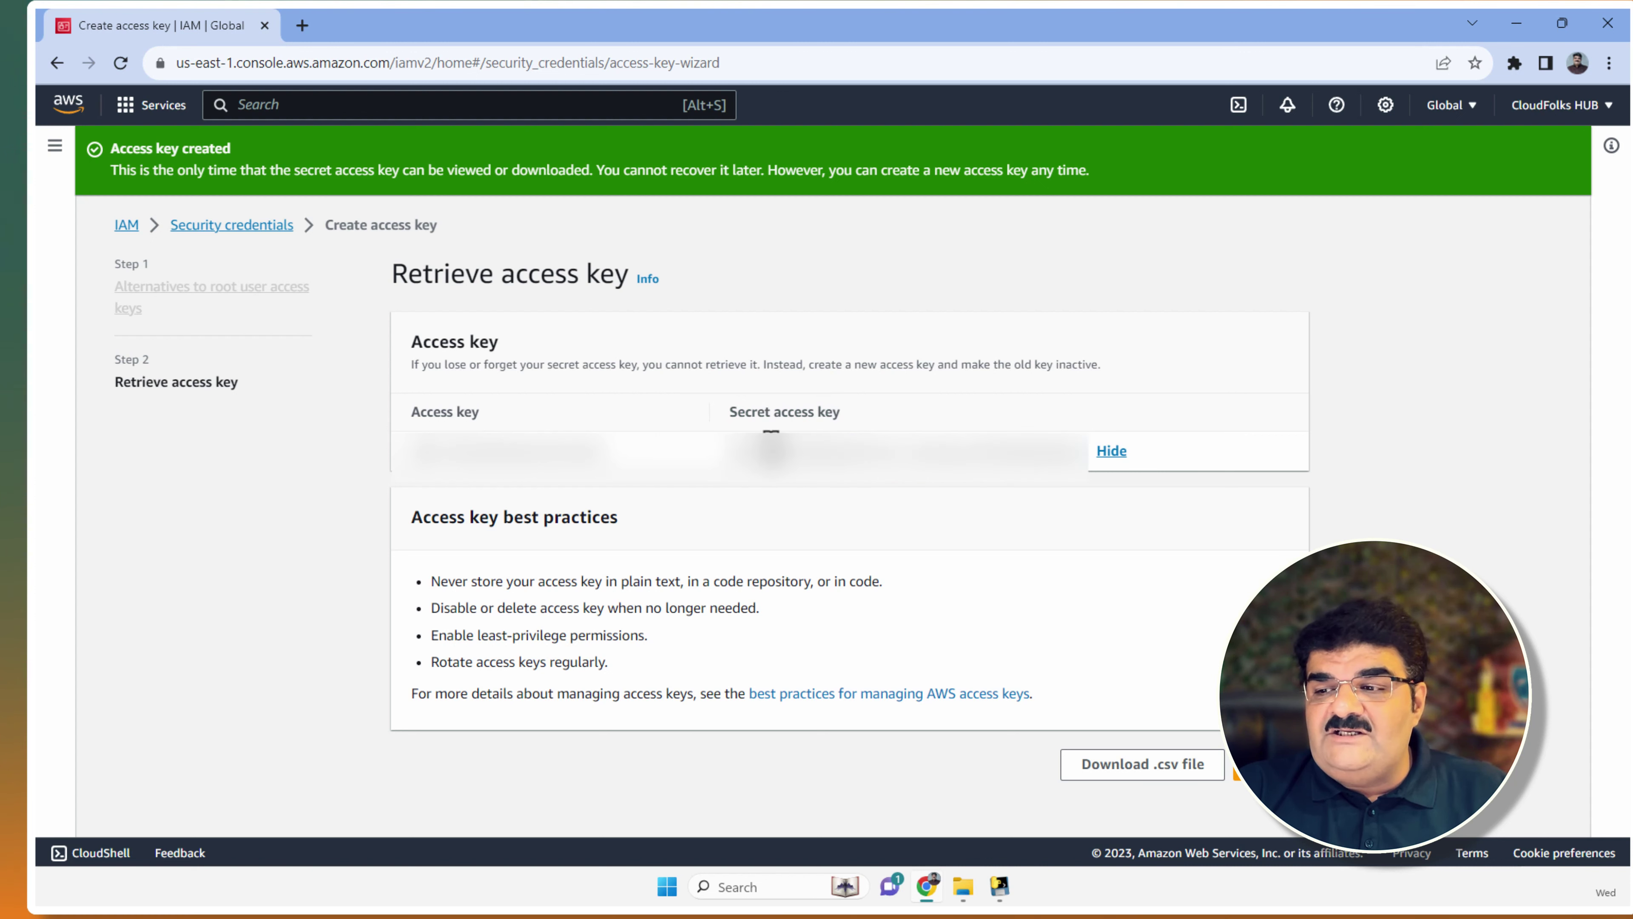
pyautogui.click(745, 454)
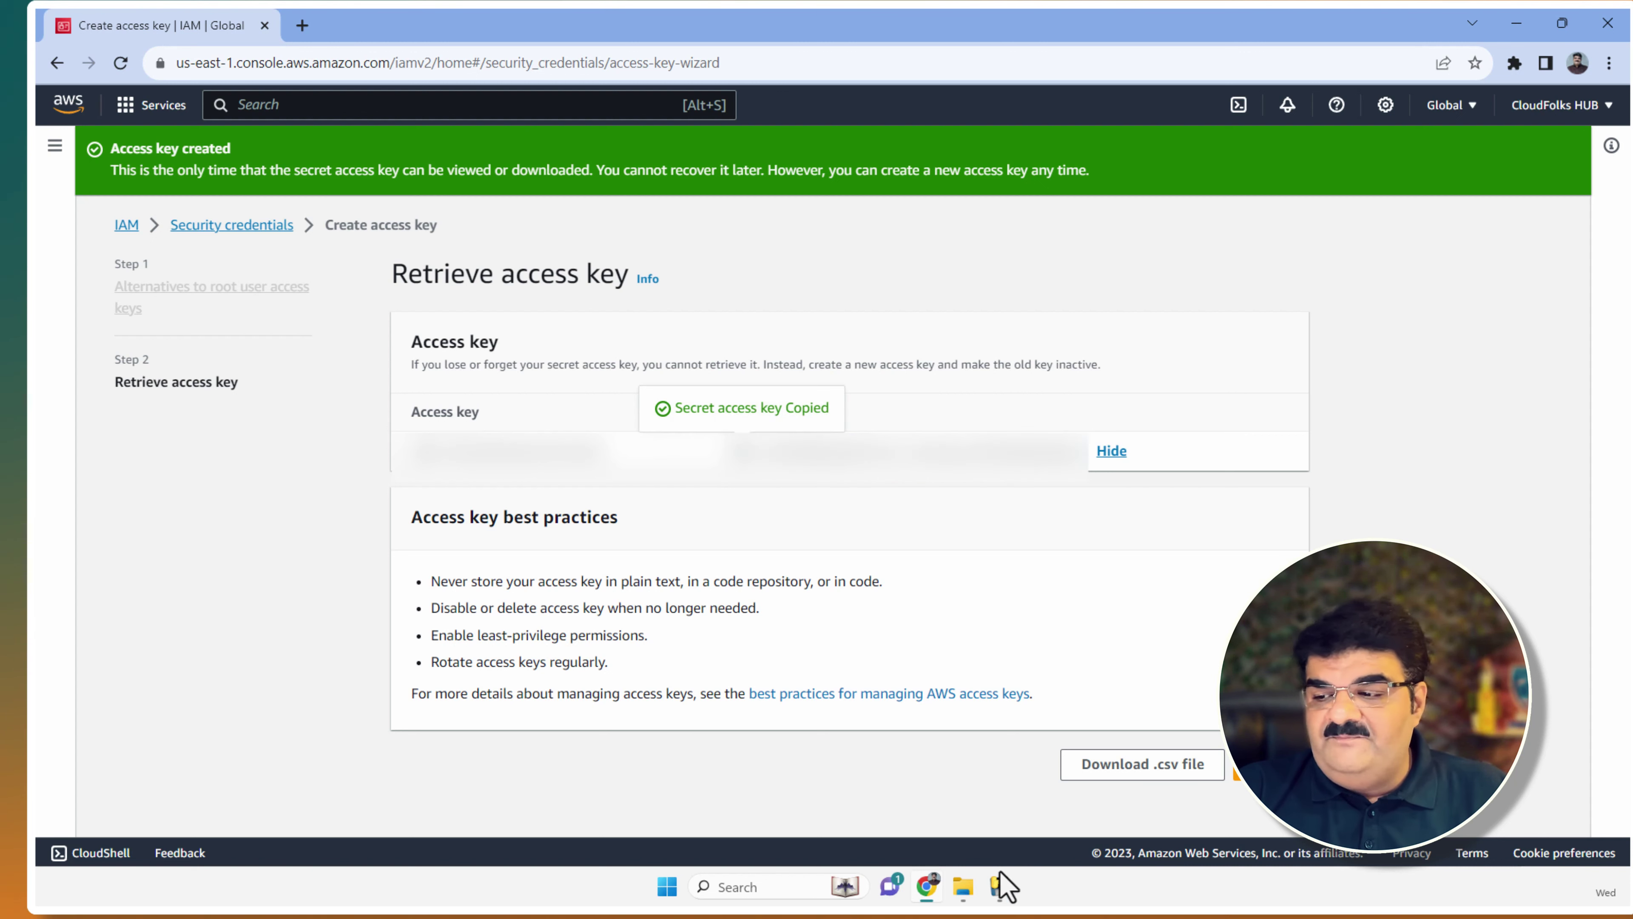
pyautogui.moveTo(1000, 874)
pyautogui.click(1021, 823)
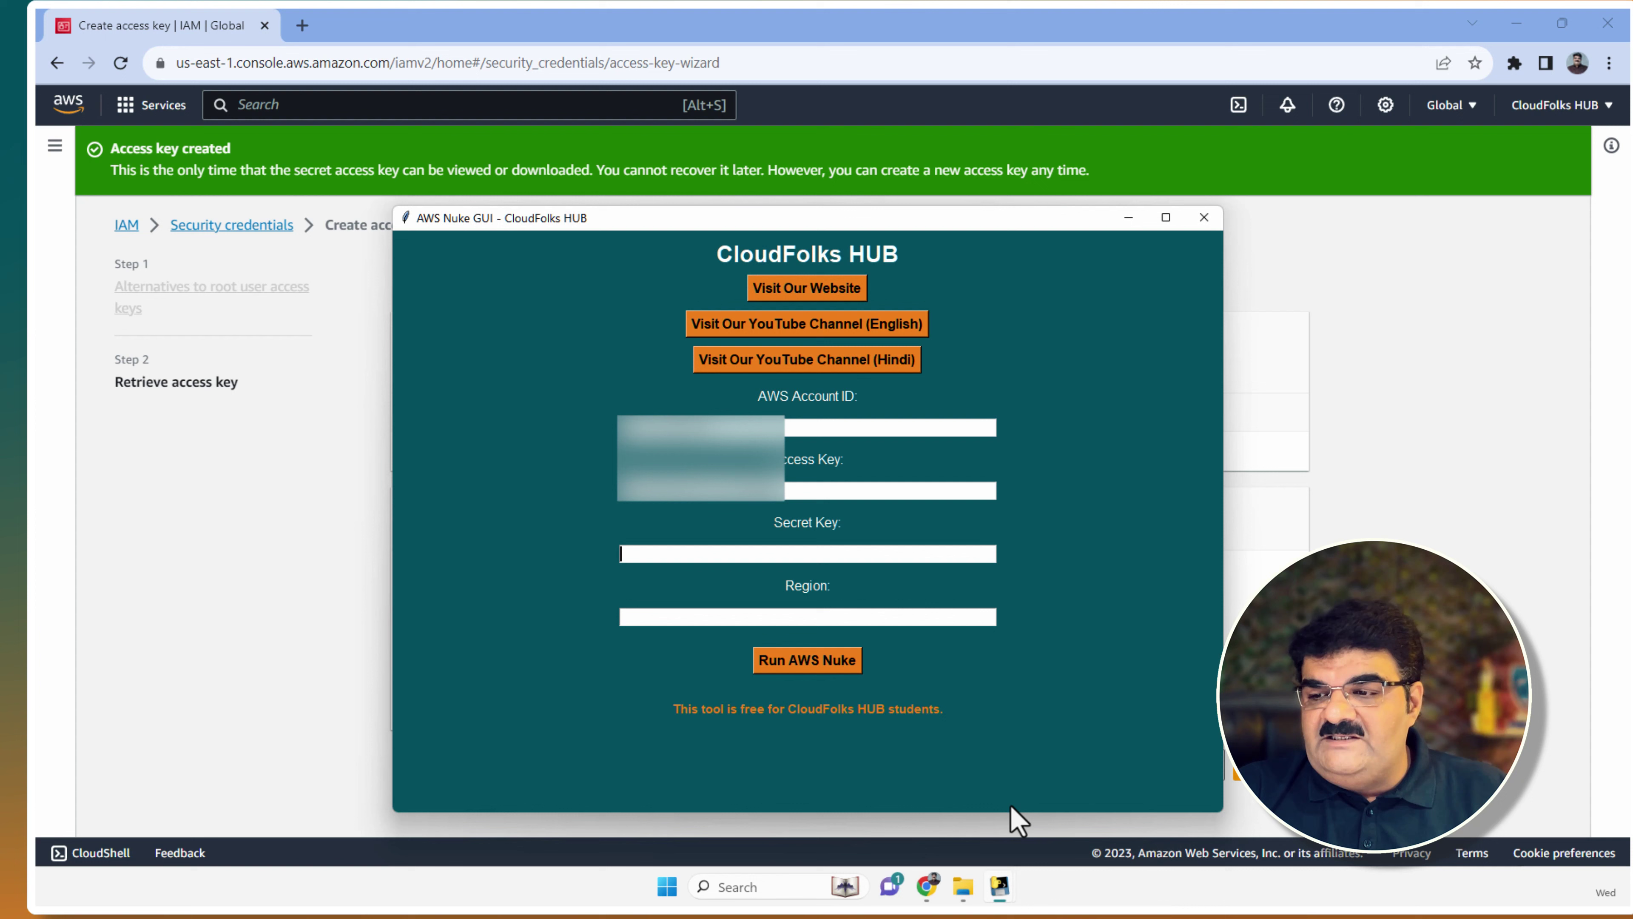
pyautogui.click(724, 554)
pyautogui.hotkey('ctrl', 'v')
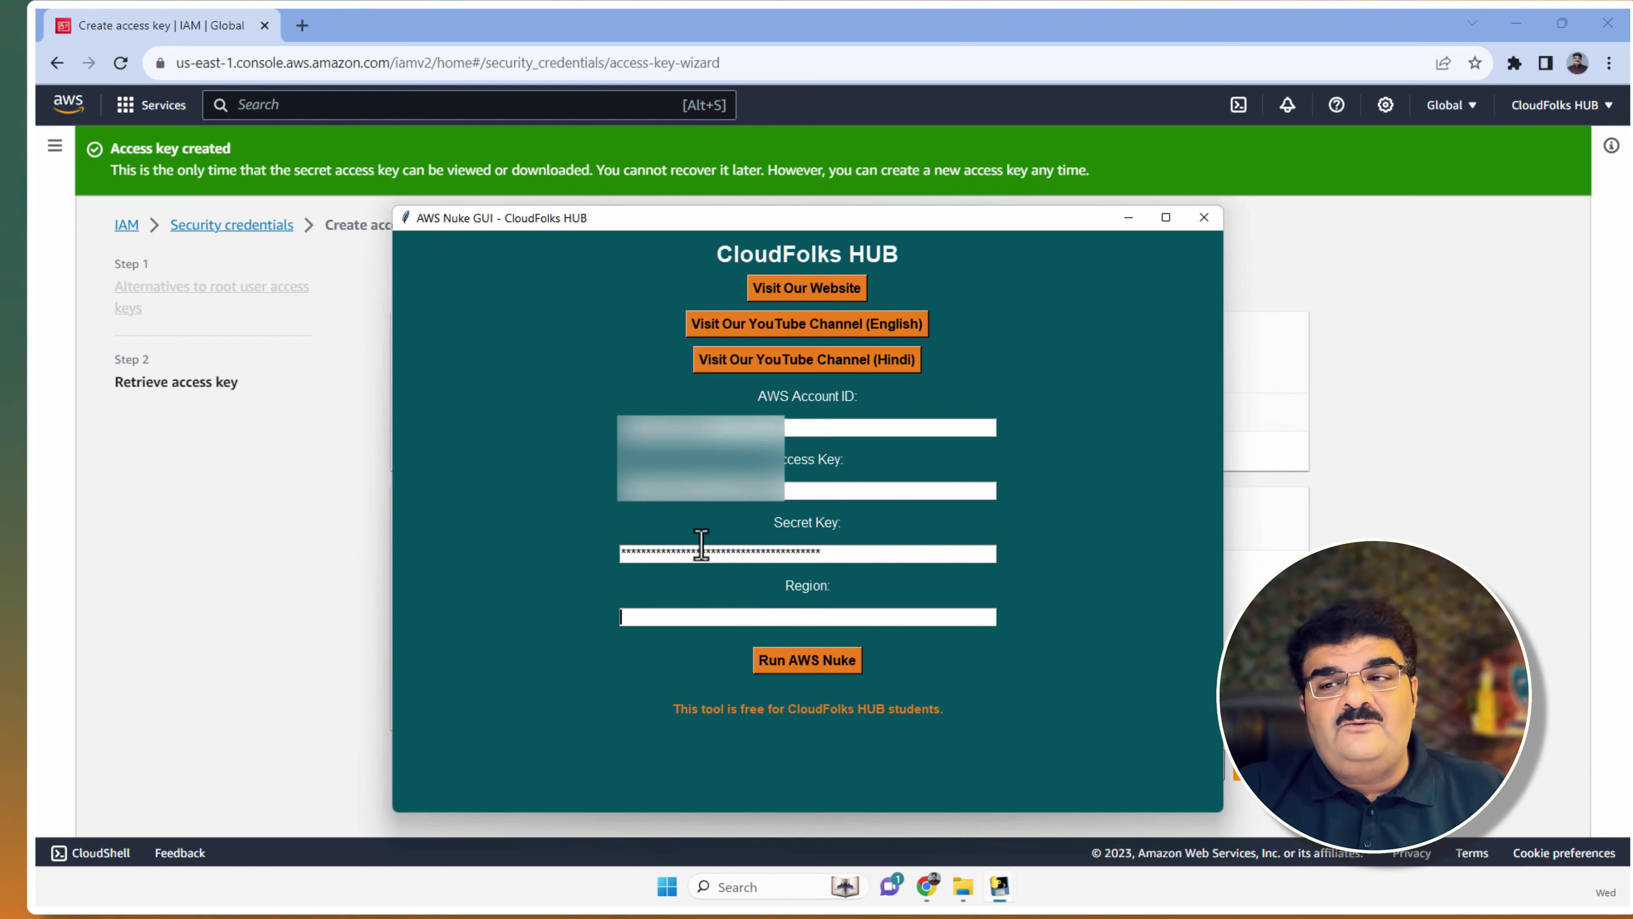
# Step: Open the EC2 dashboard in the AWS console and look up the Mumbai region's code in the region list
pyautogui.click(310, 109)
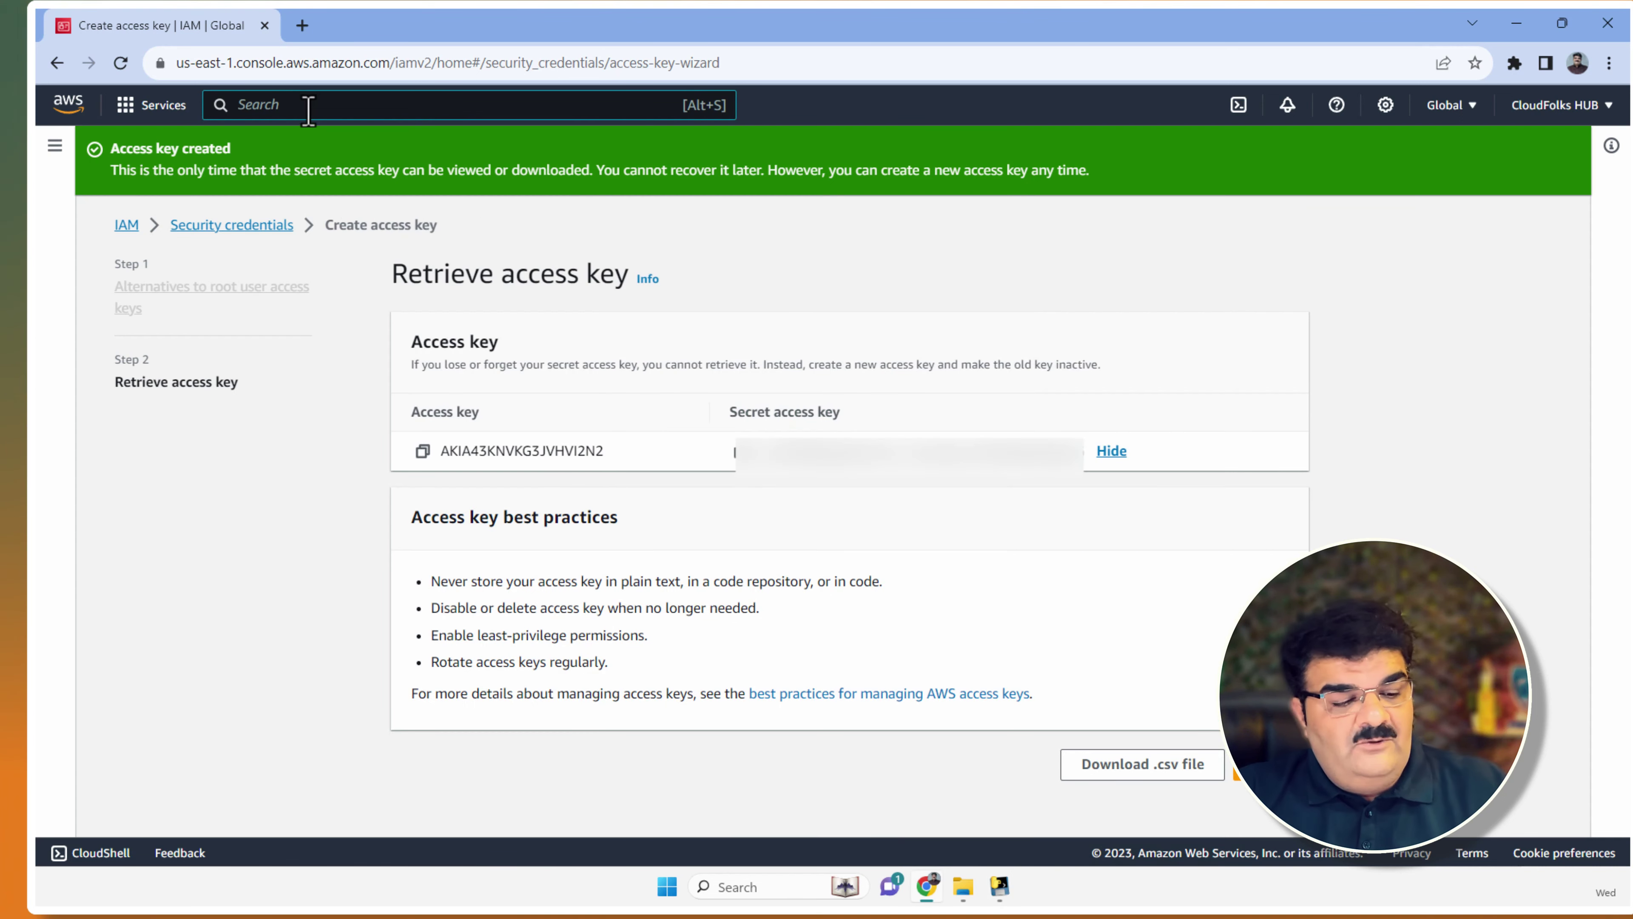
pyautogui.write('ec2')
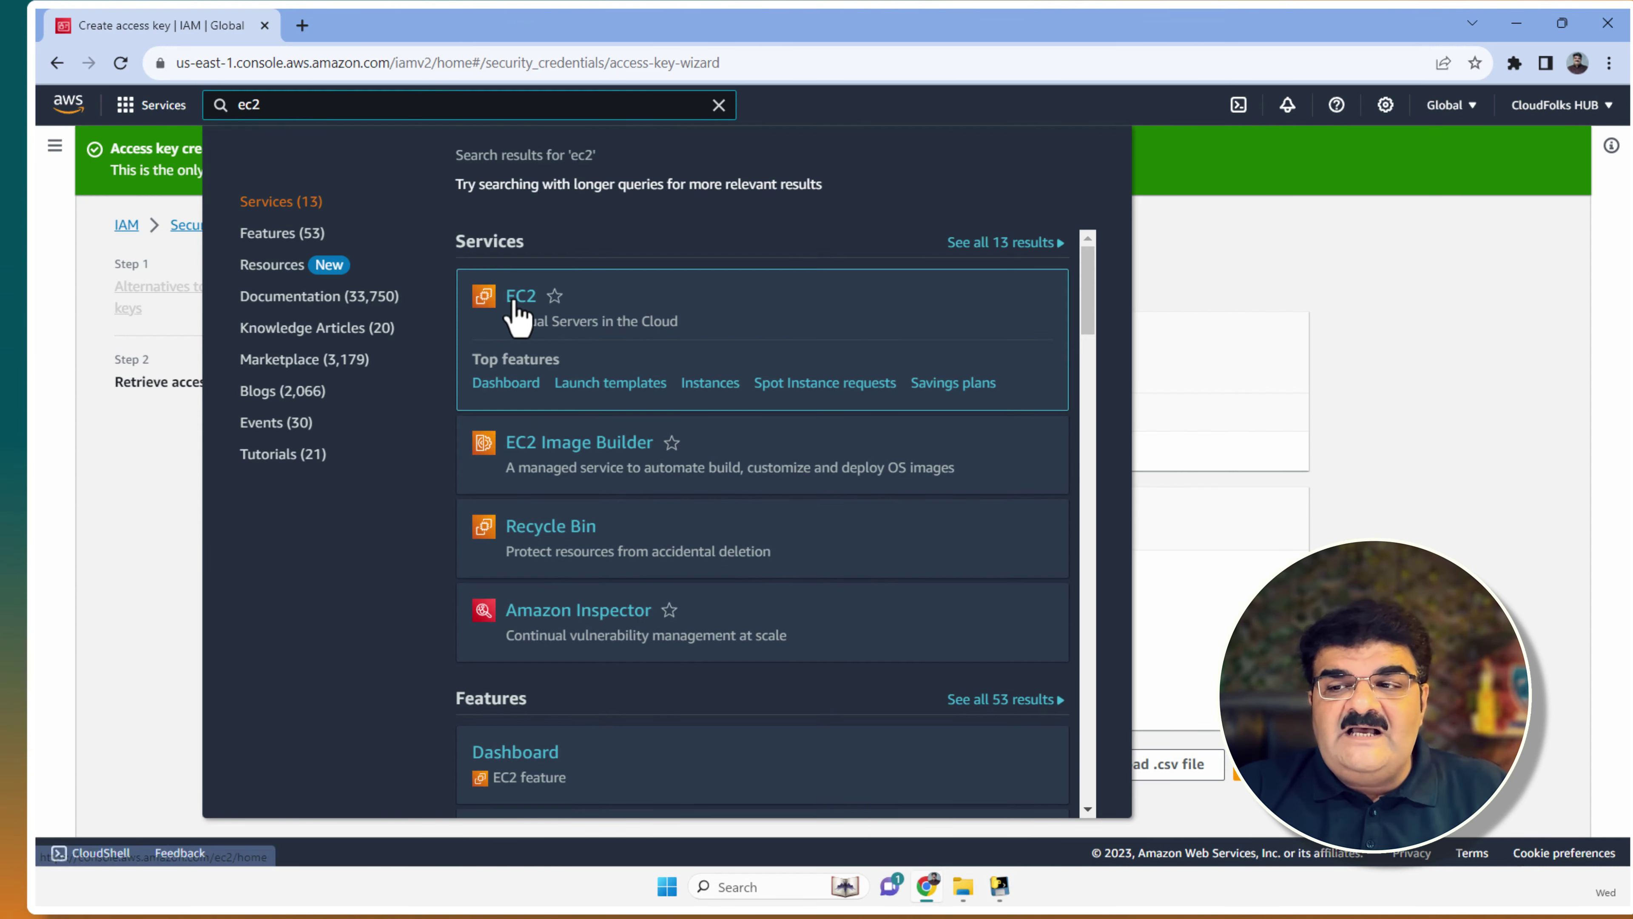
pyautogui.click(518, 301)
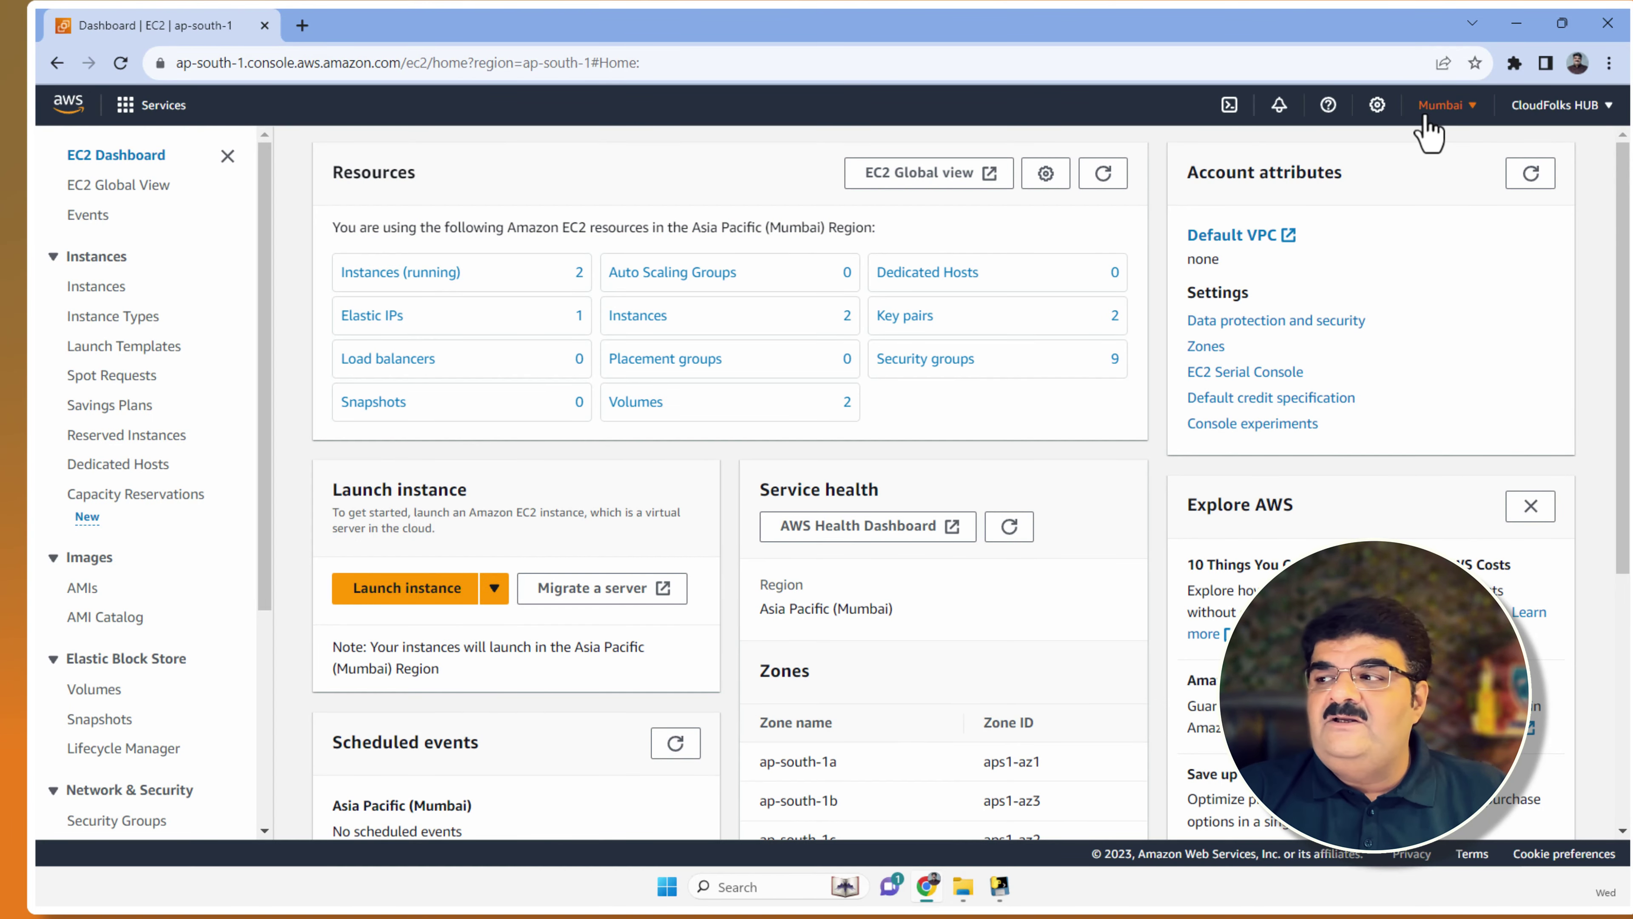
pyautogui.click(1426, 110)
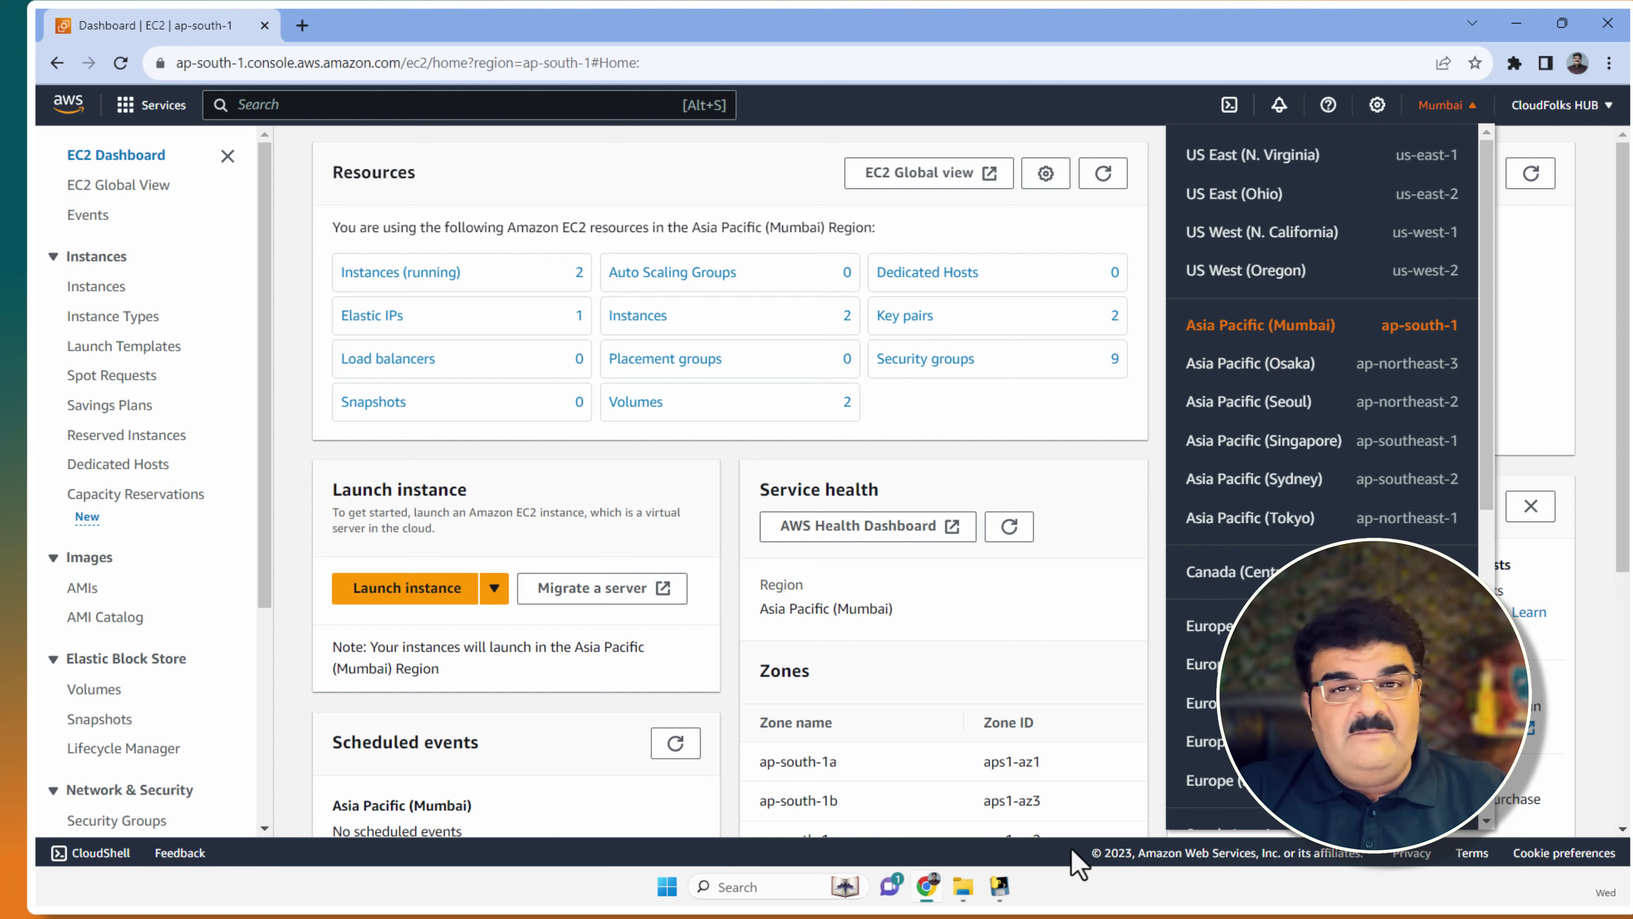
# Step: Switch back to the AWS Nuke GUI and set the Region to ap-south-1
pyautogui.click(1001, 887)
pyautogui.click(1036, 829)
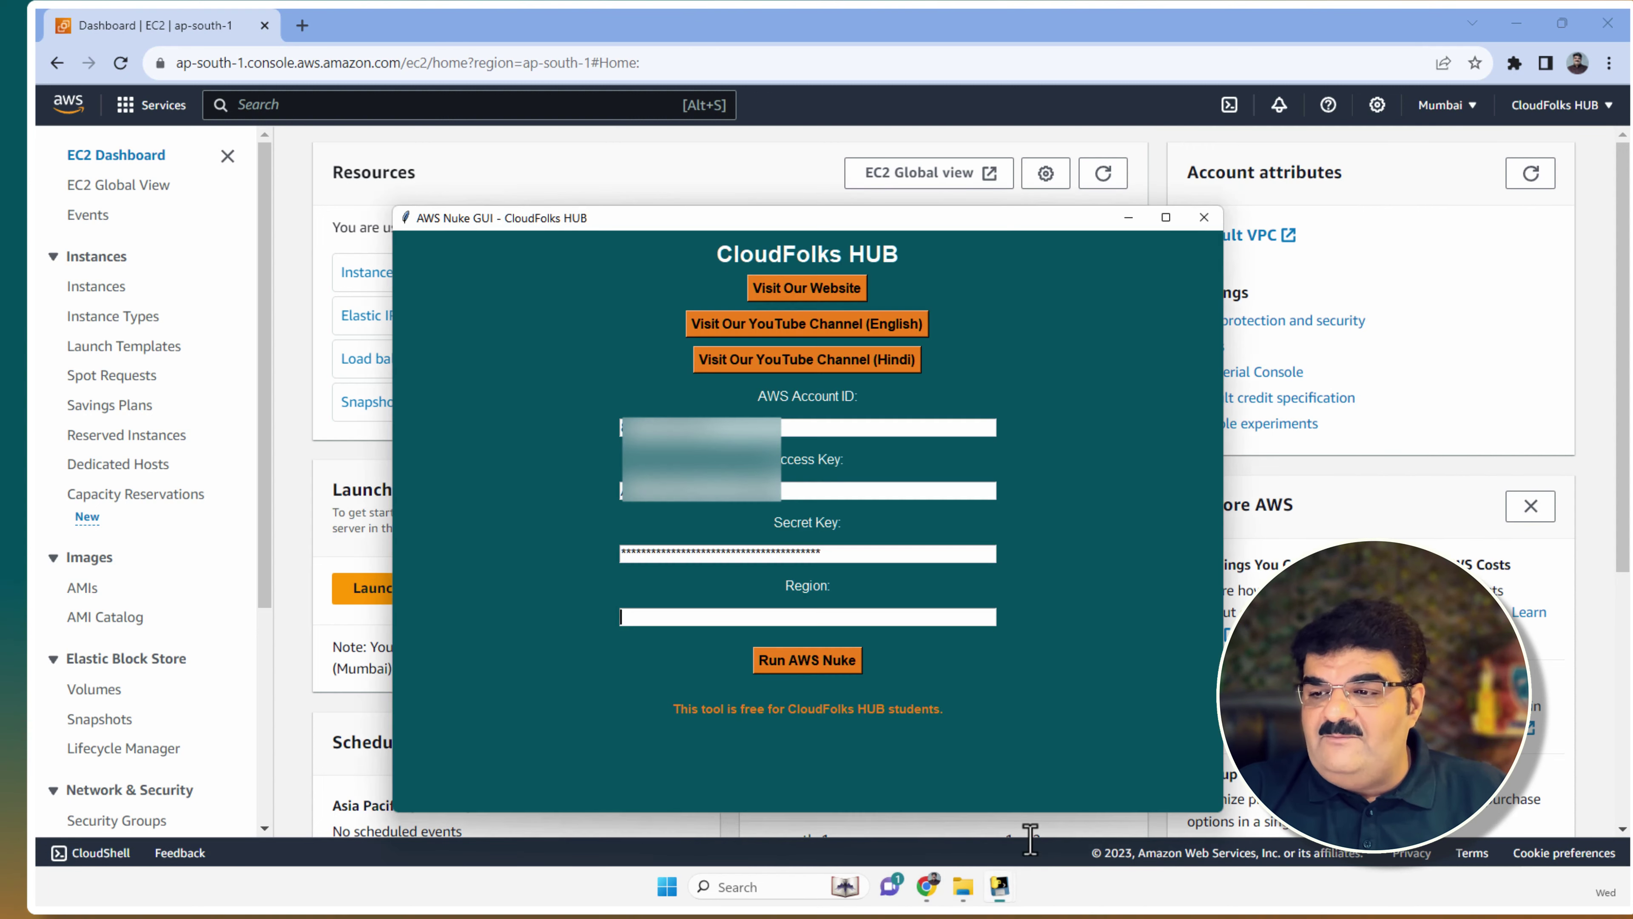
pyautogui.click(671, 619)
pyautogui.write('a')
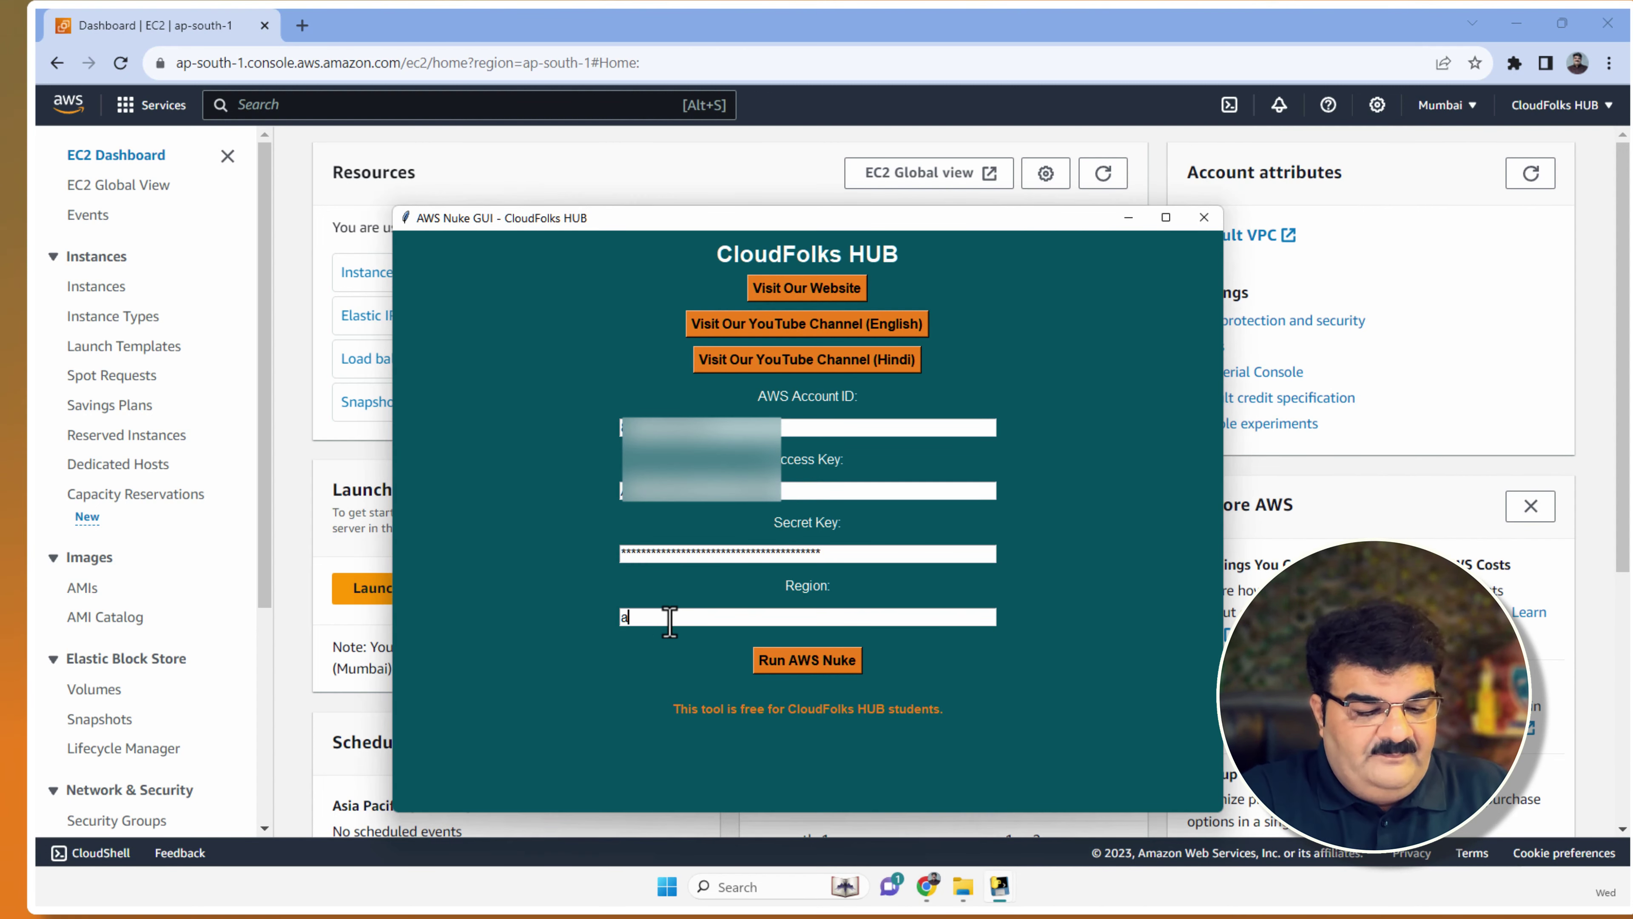
pyautogui.write('p-south-1')
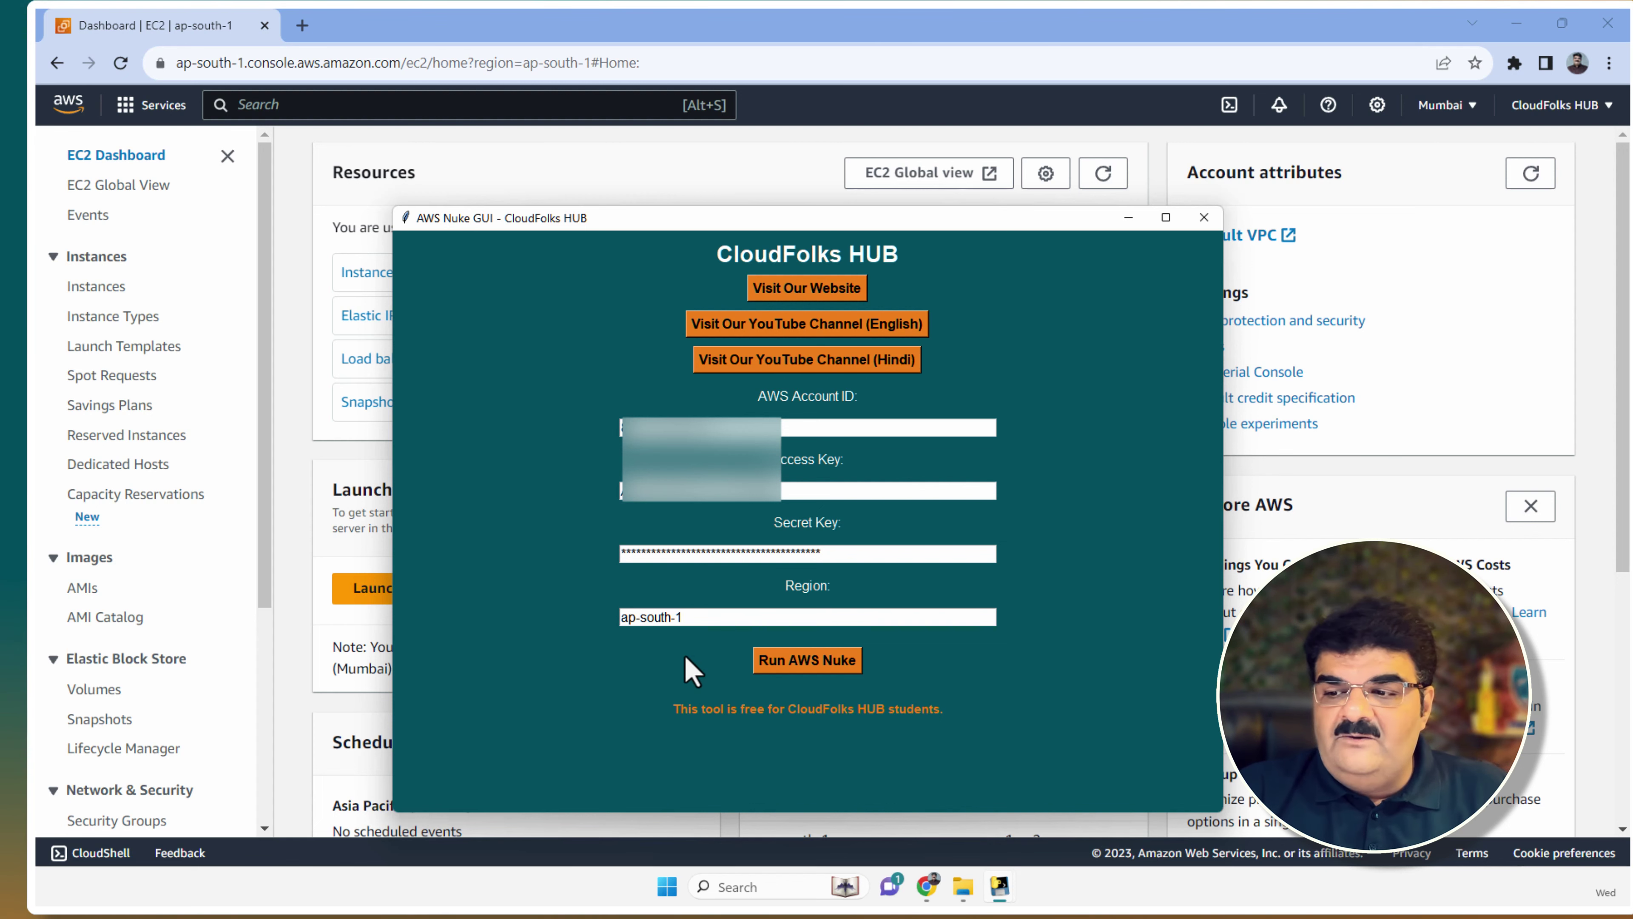
# Step: Run AWS Nuke, follow the resource removal in its console window until it completes, and close that window
pyautogui.click(804, 663)
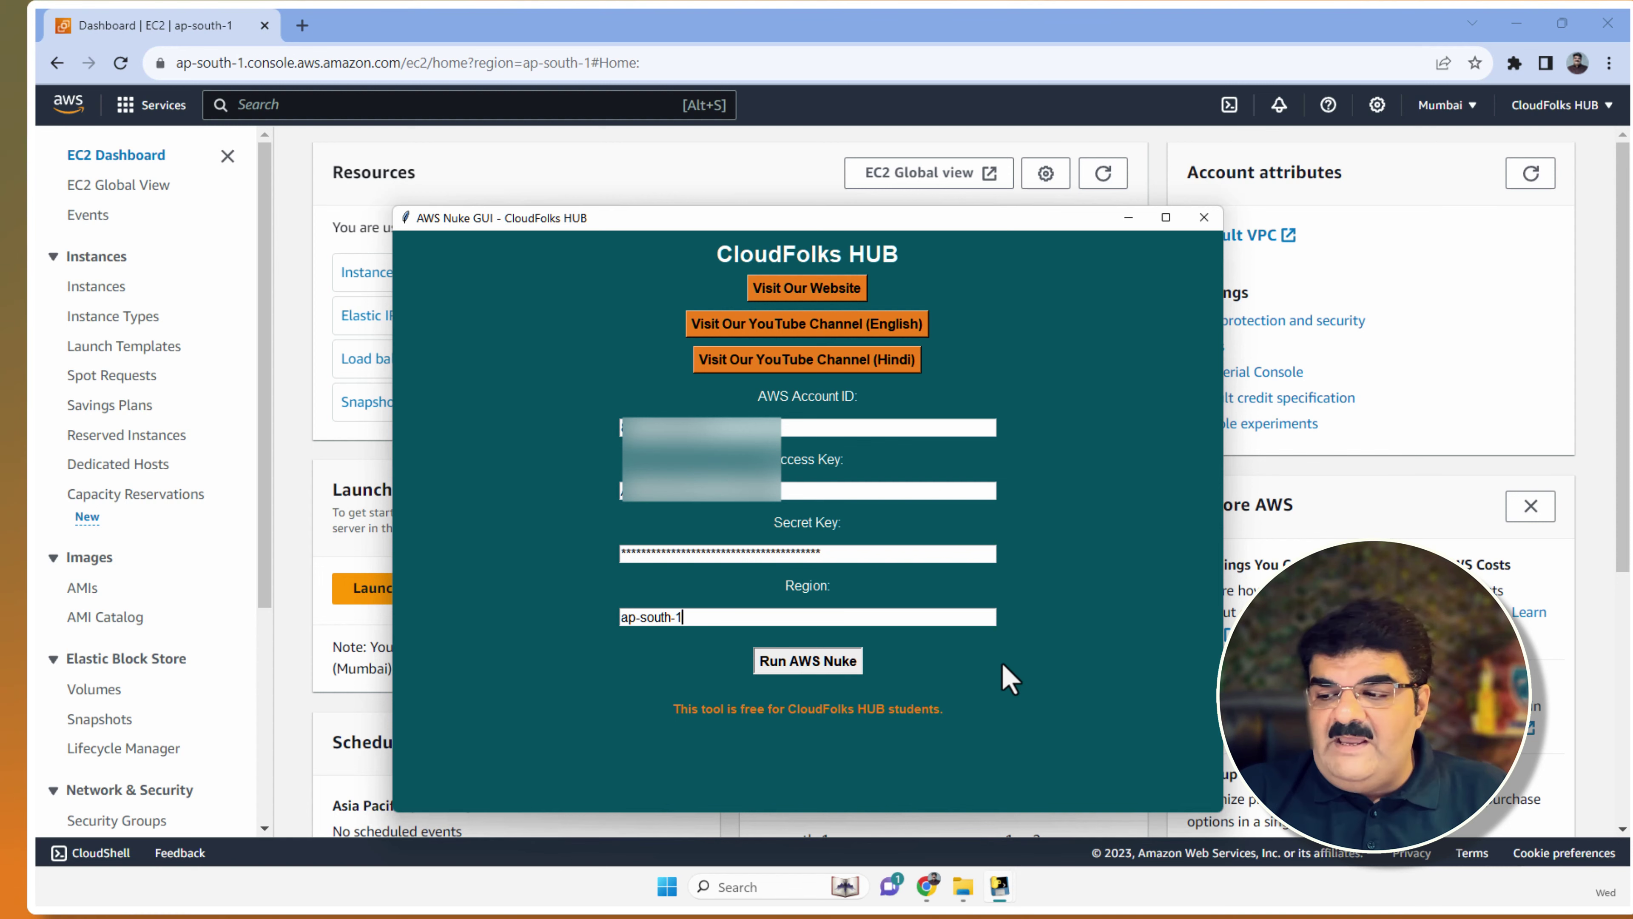
pyautogui.moveTo(999, 886)
pyautogui.click(939, 836)
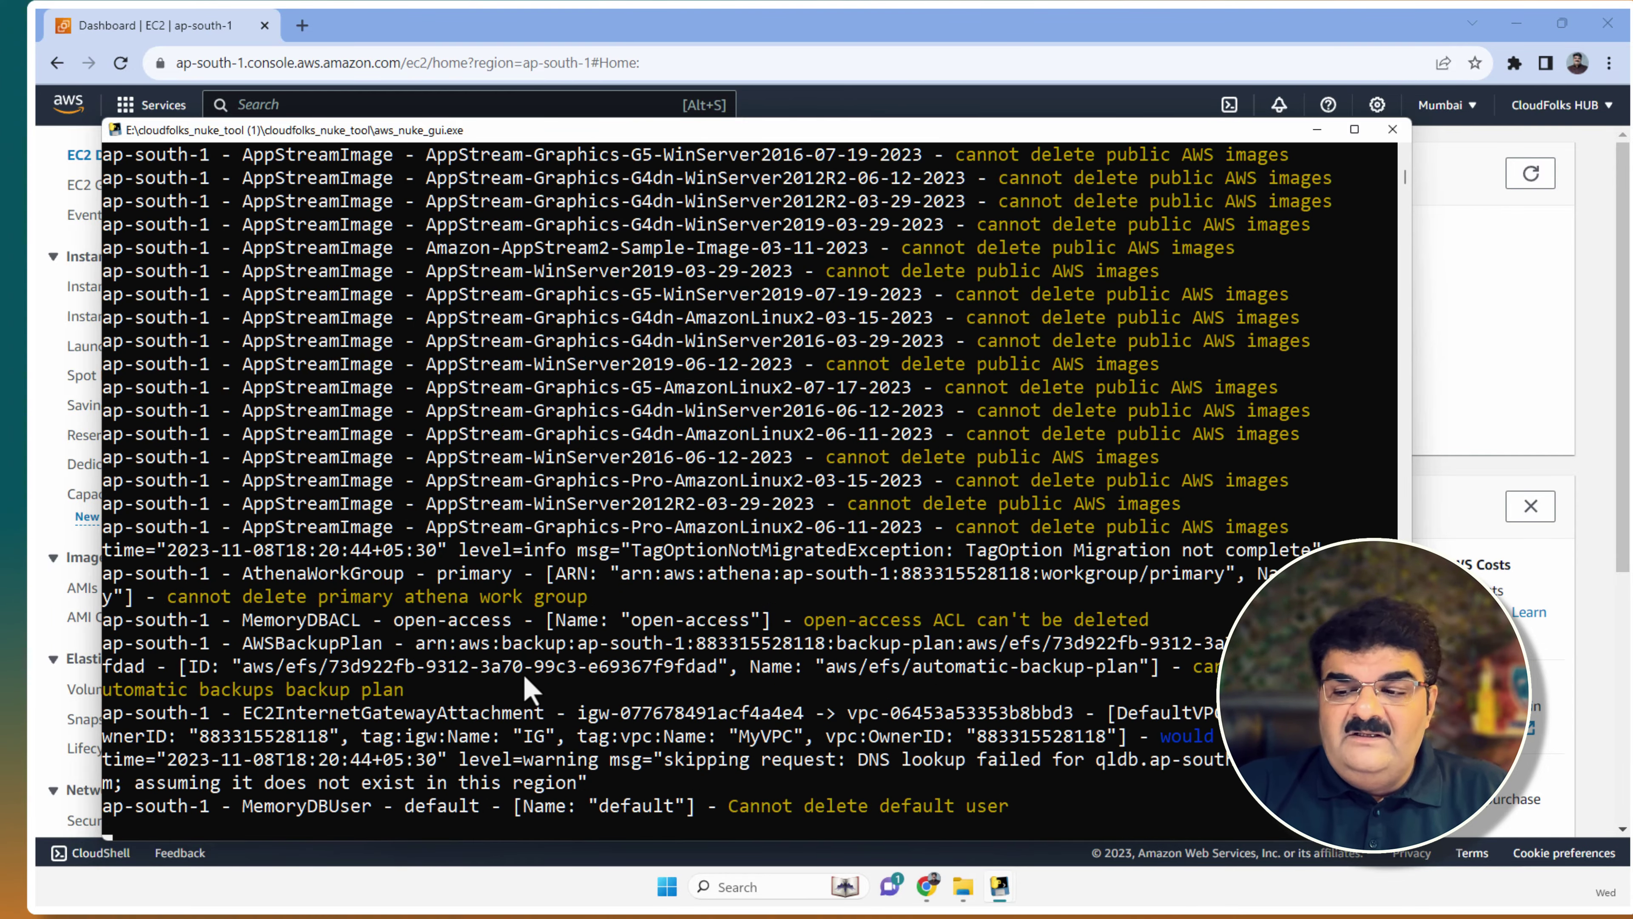
pyautogui.moveTo(625, 130); pyautogui.dragTo(628, 91)
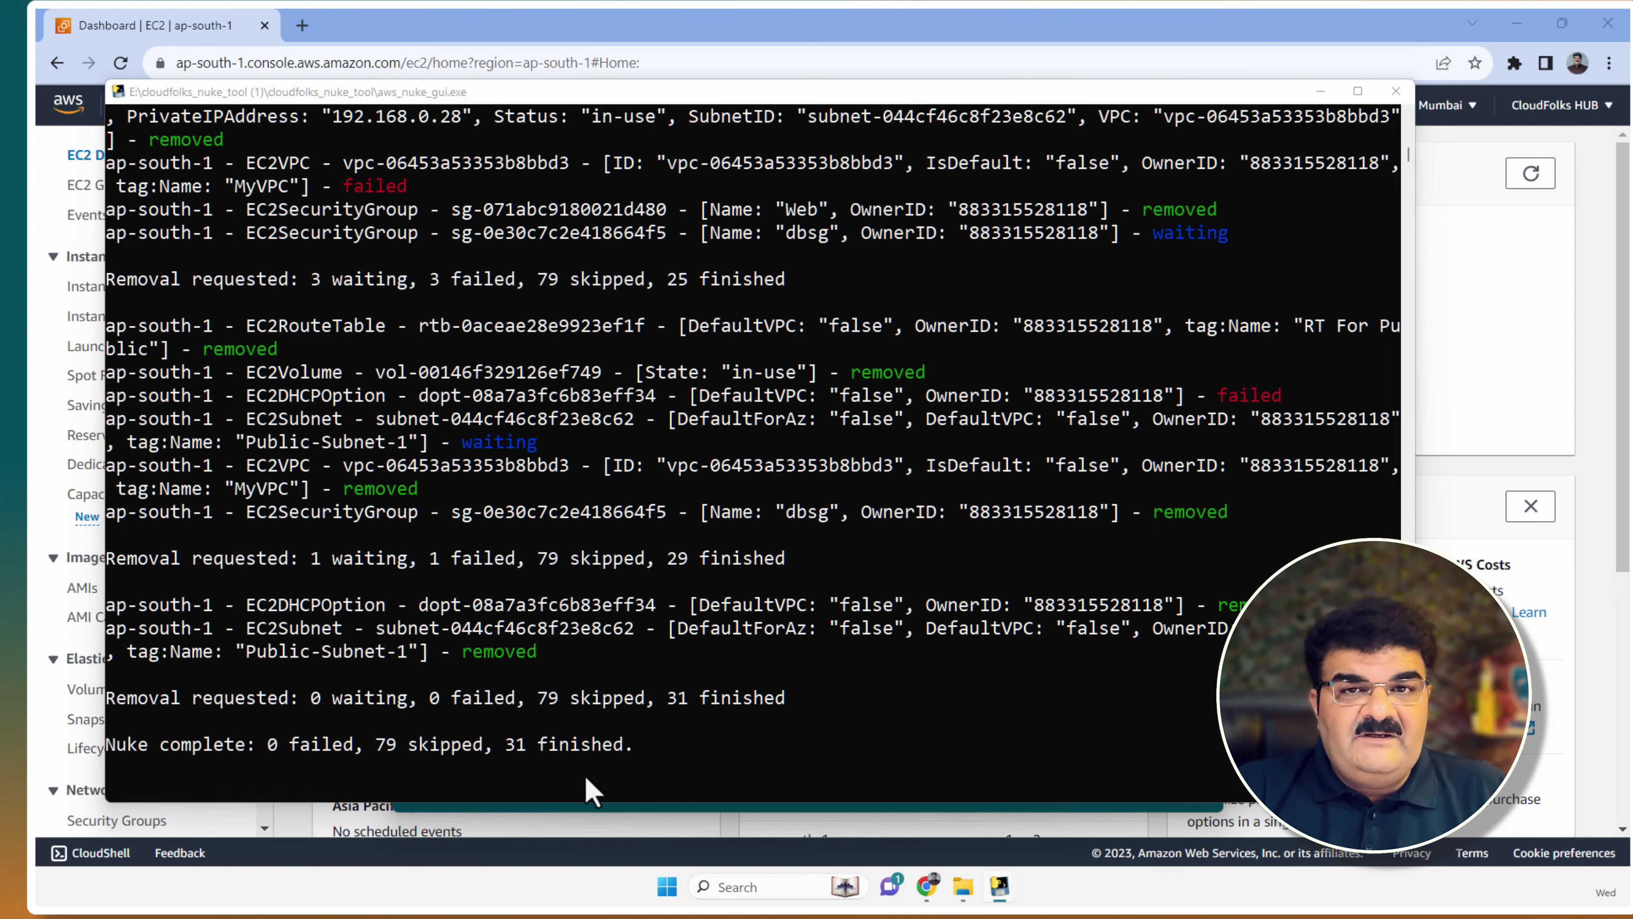
pyautogui.click(1396, 91)
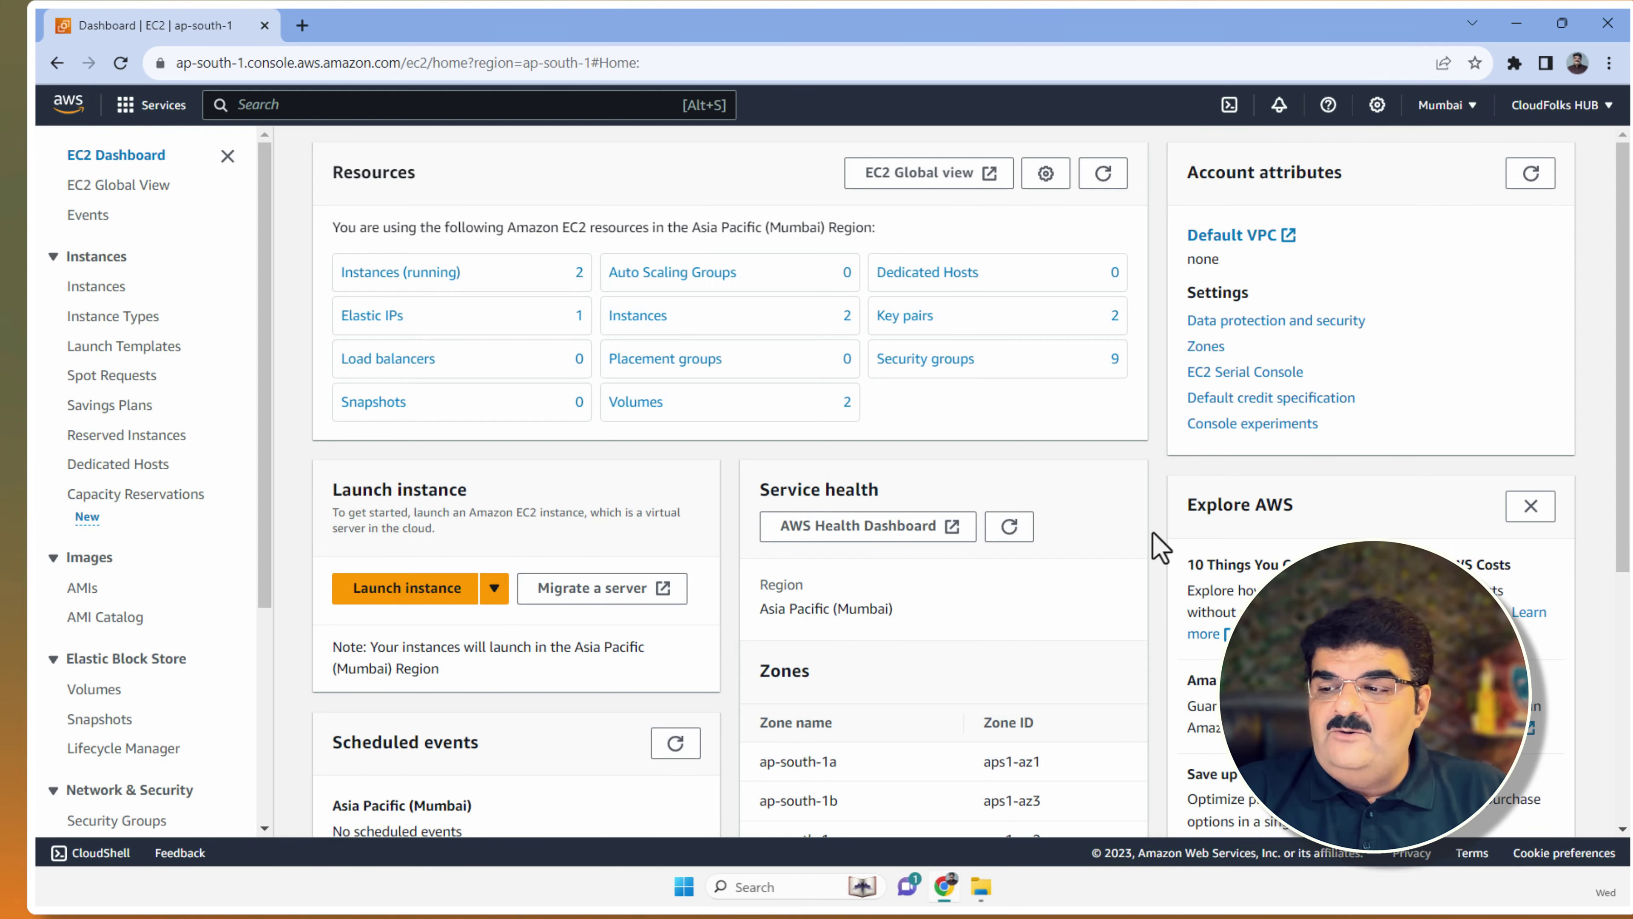
# Step: Reload the EC2 dashboard for Mumbai and check the running instances and Elastic IP addresses
pyautogui.click(949, 885)
pyautogui.click(948, 885)
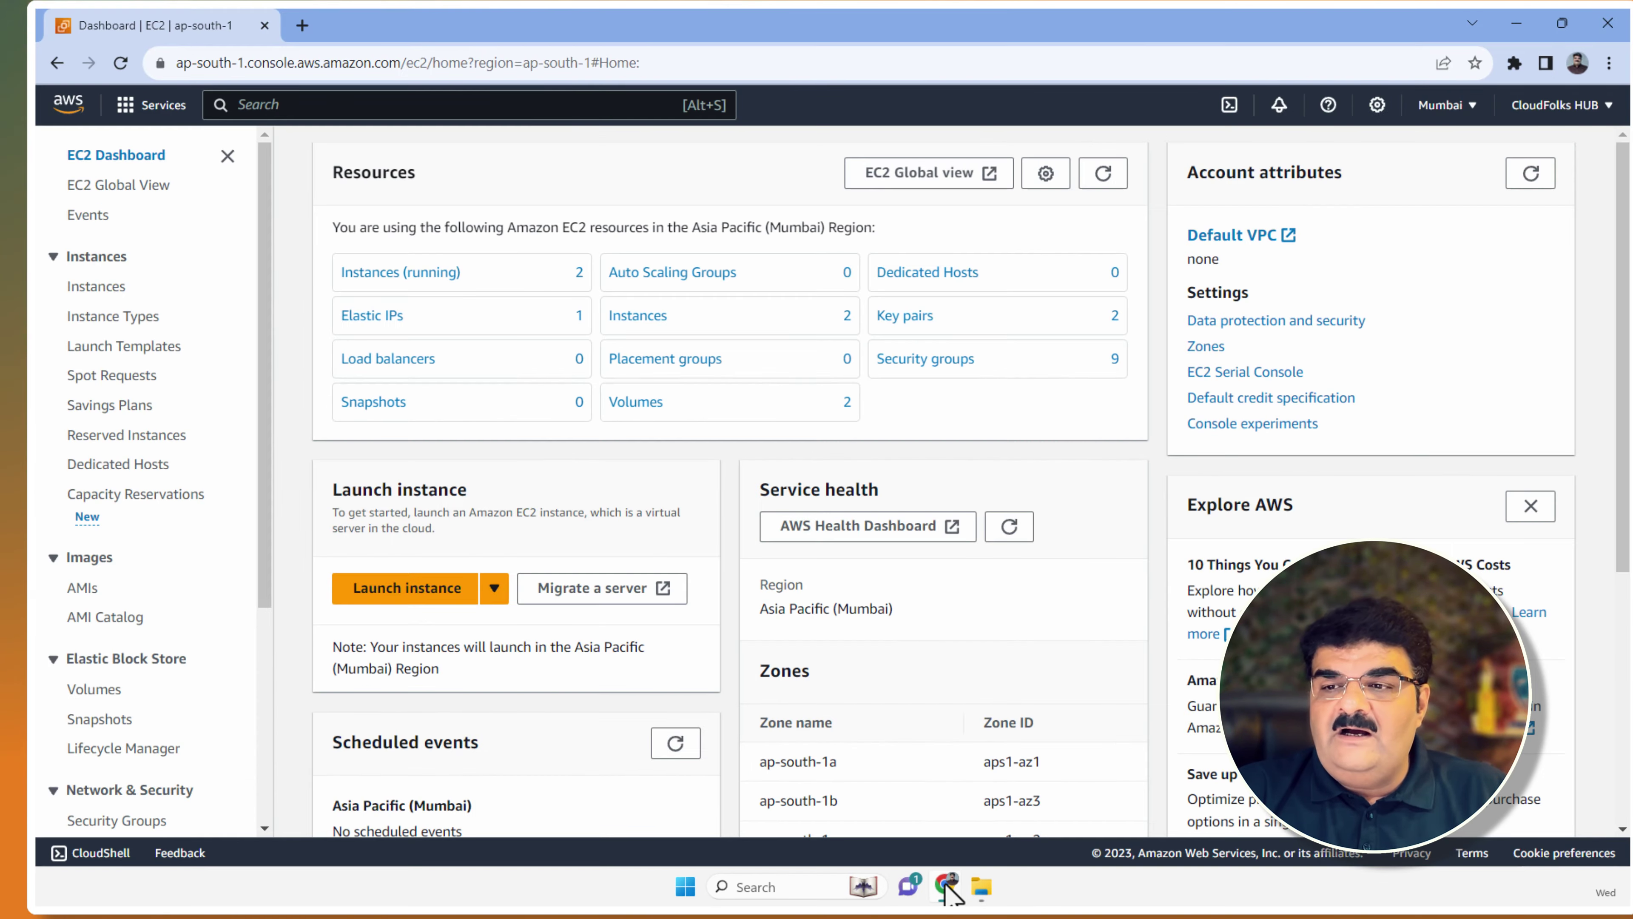
pyautogui.click(121, 63)
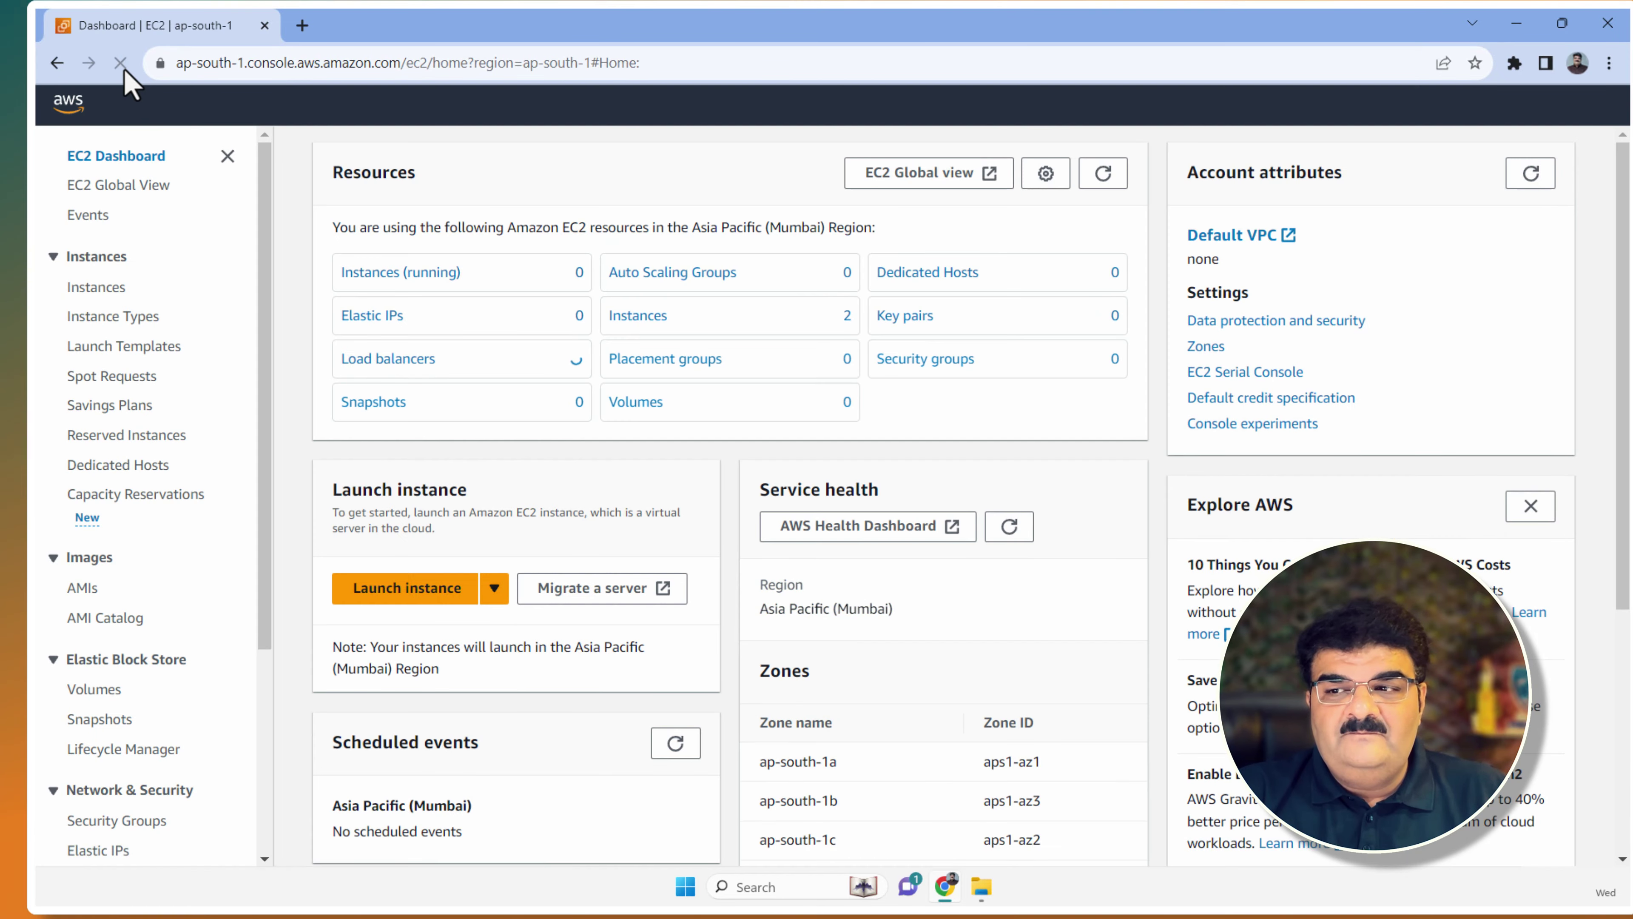
pyautogui.click(403, 291)
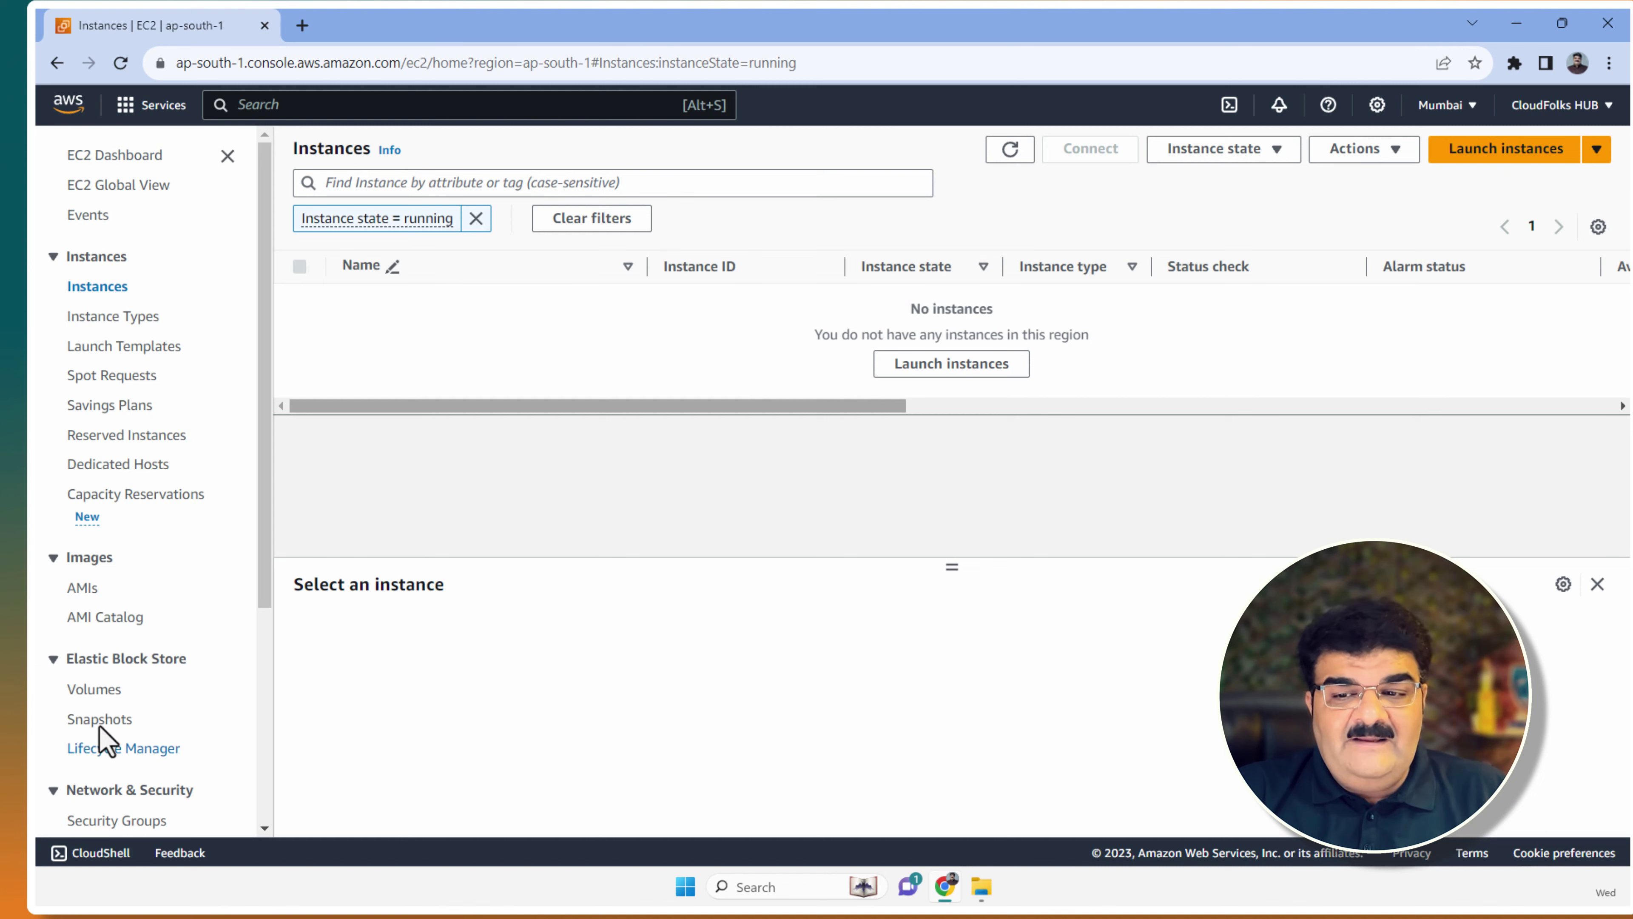
pyautogui.scroll(-3, 147, 618)
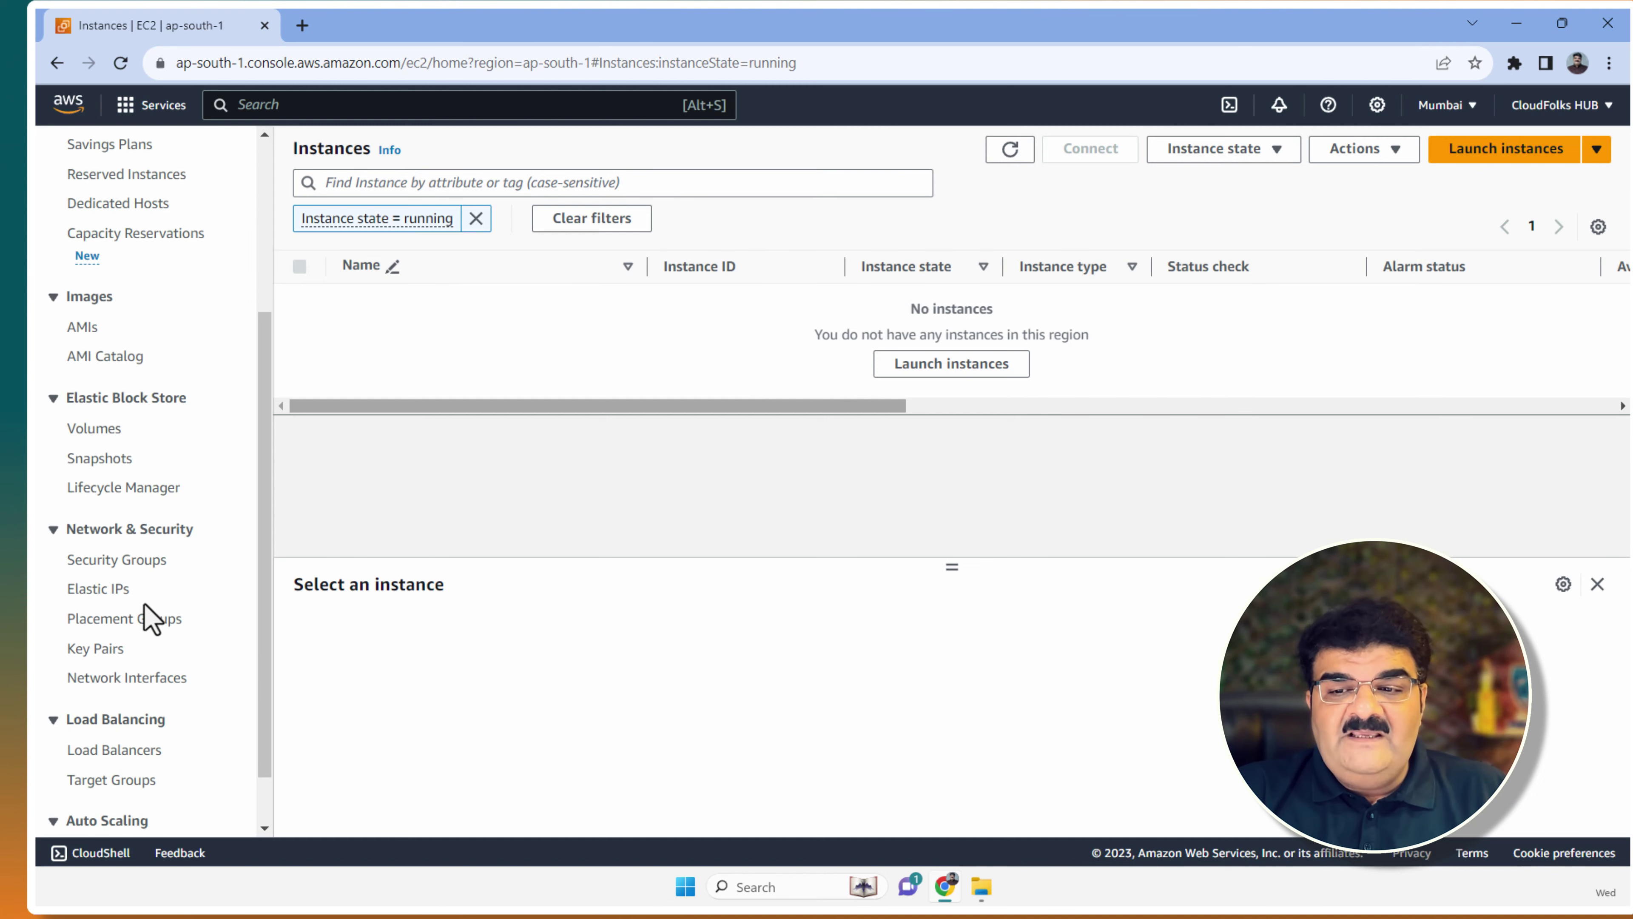
pyautogui.click(119, 588)
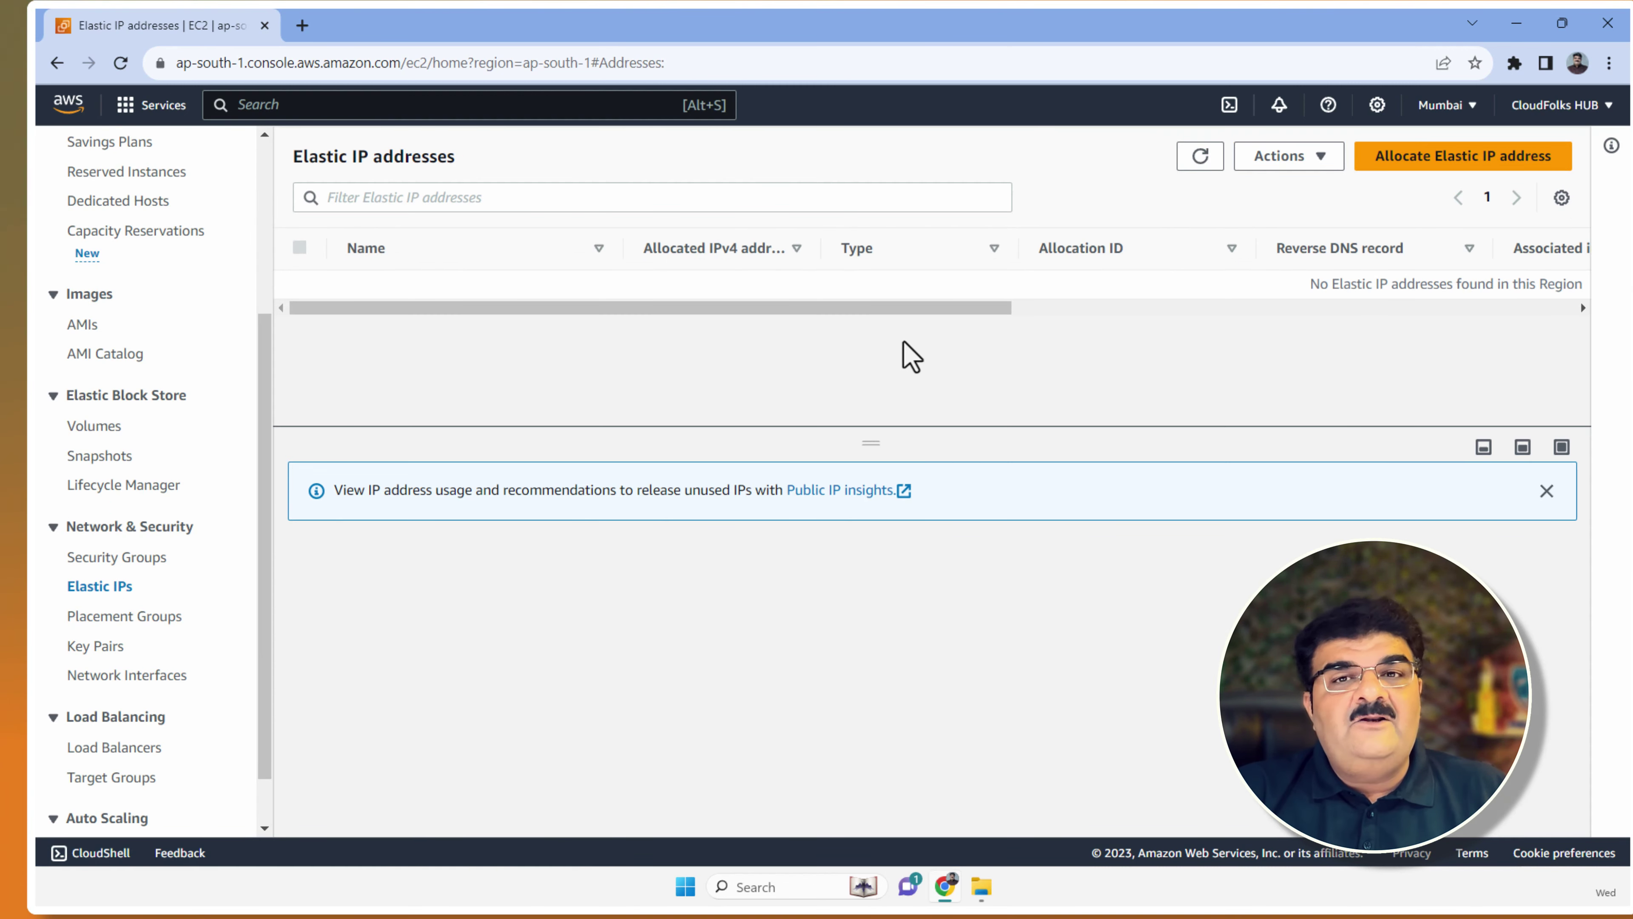
pyautogui.scroll(4, 266, 442)
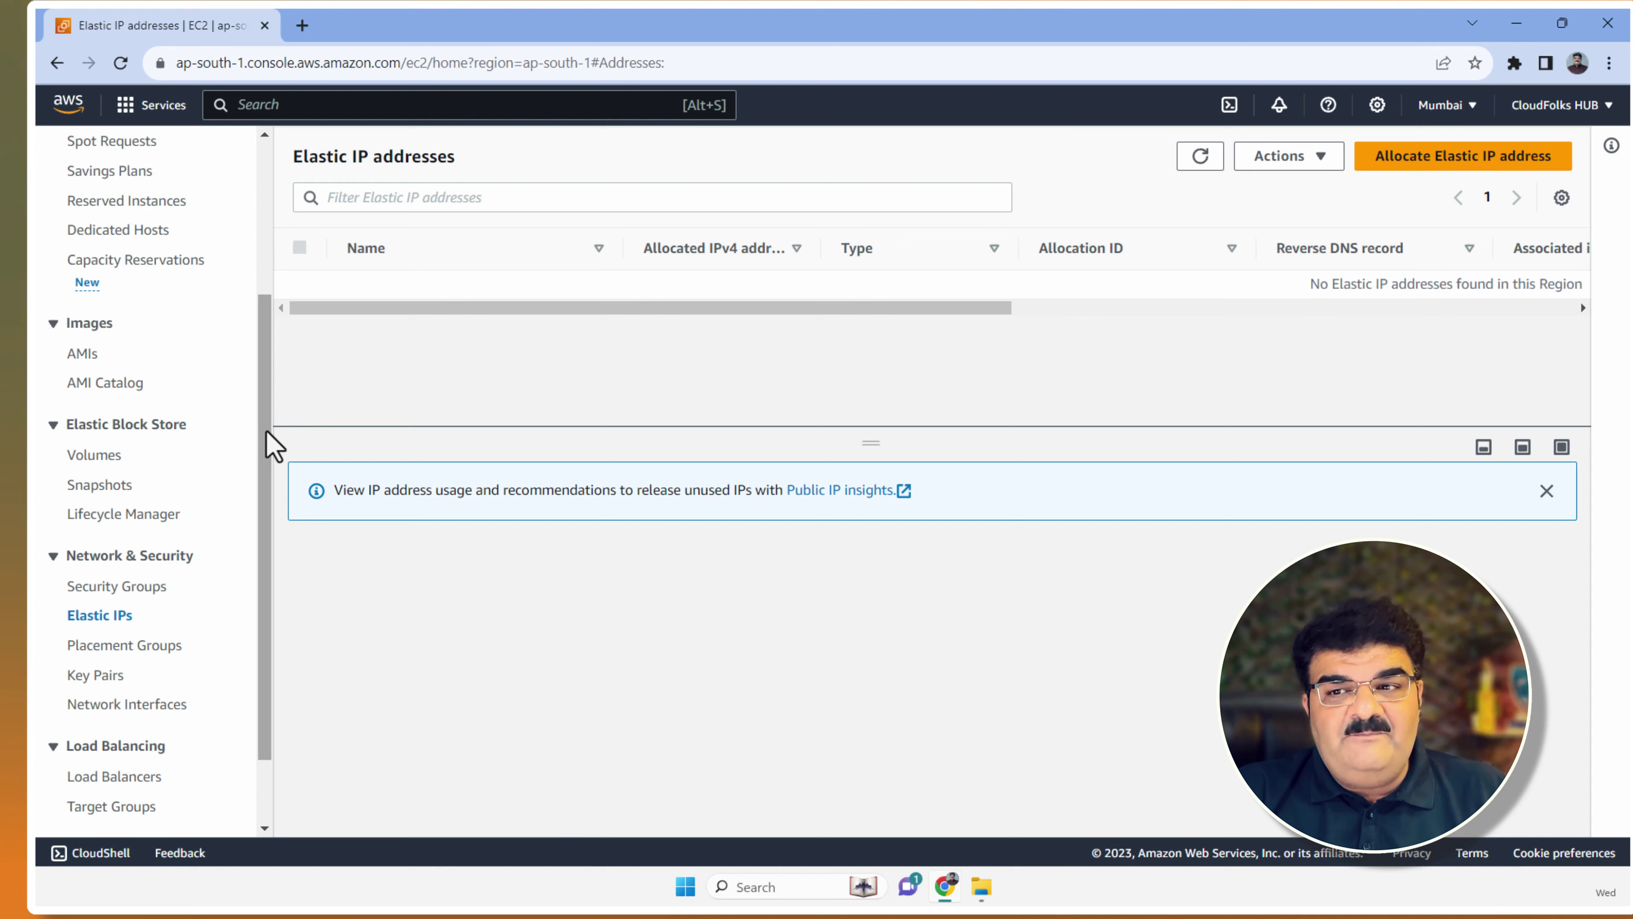
# Step: Open the VPC console for the Mumbai region and check the list of VPCs
pyautogui.click(307, 111)
pyautogui.write('vpc')
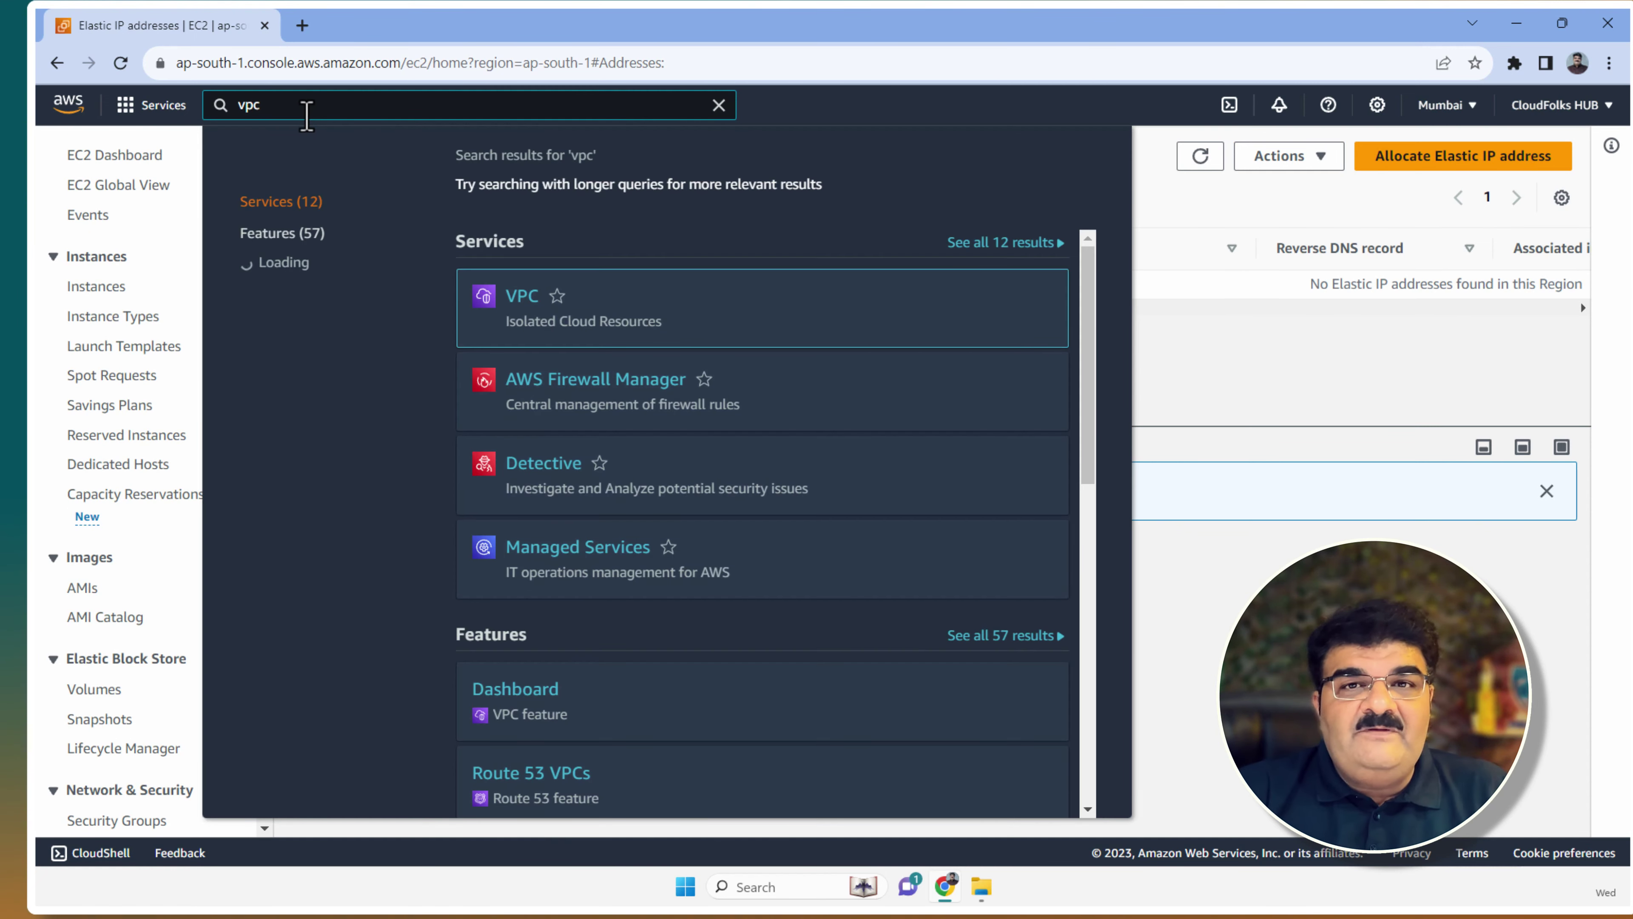
pyautogui.click(536, 320)
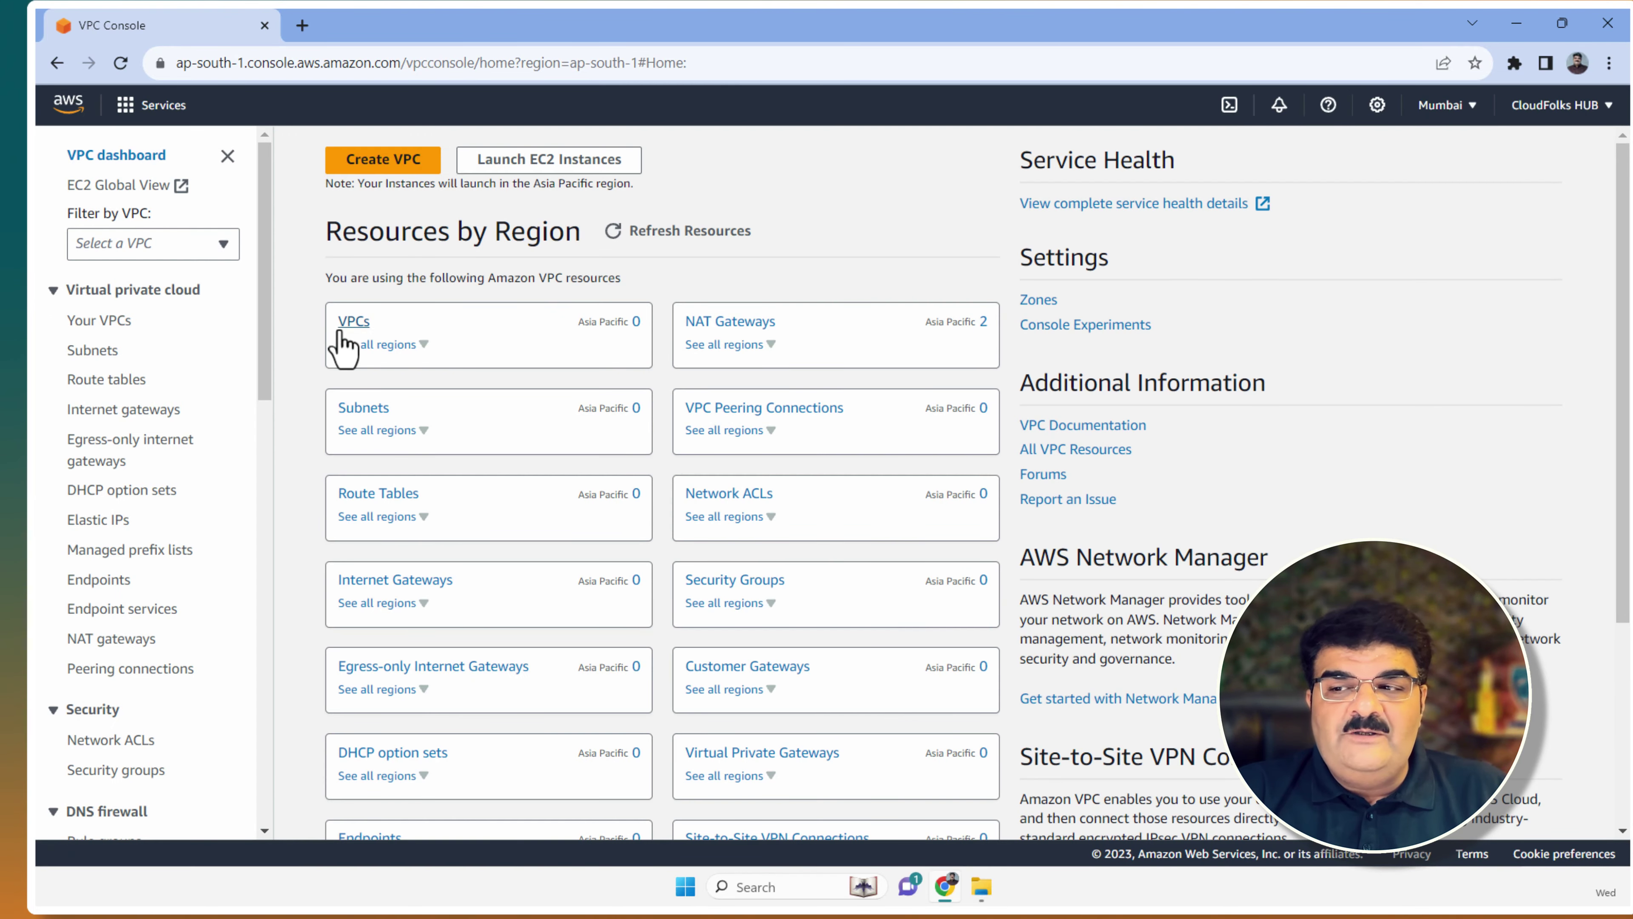
pyautogui.click(342, 332)
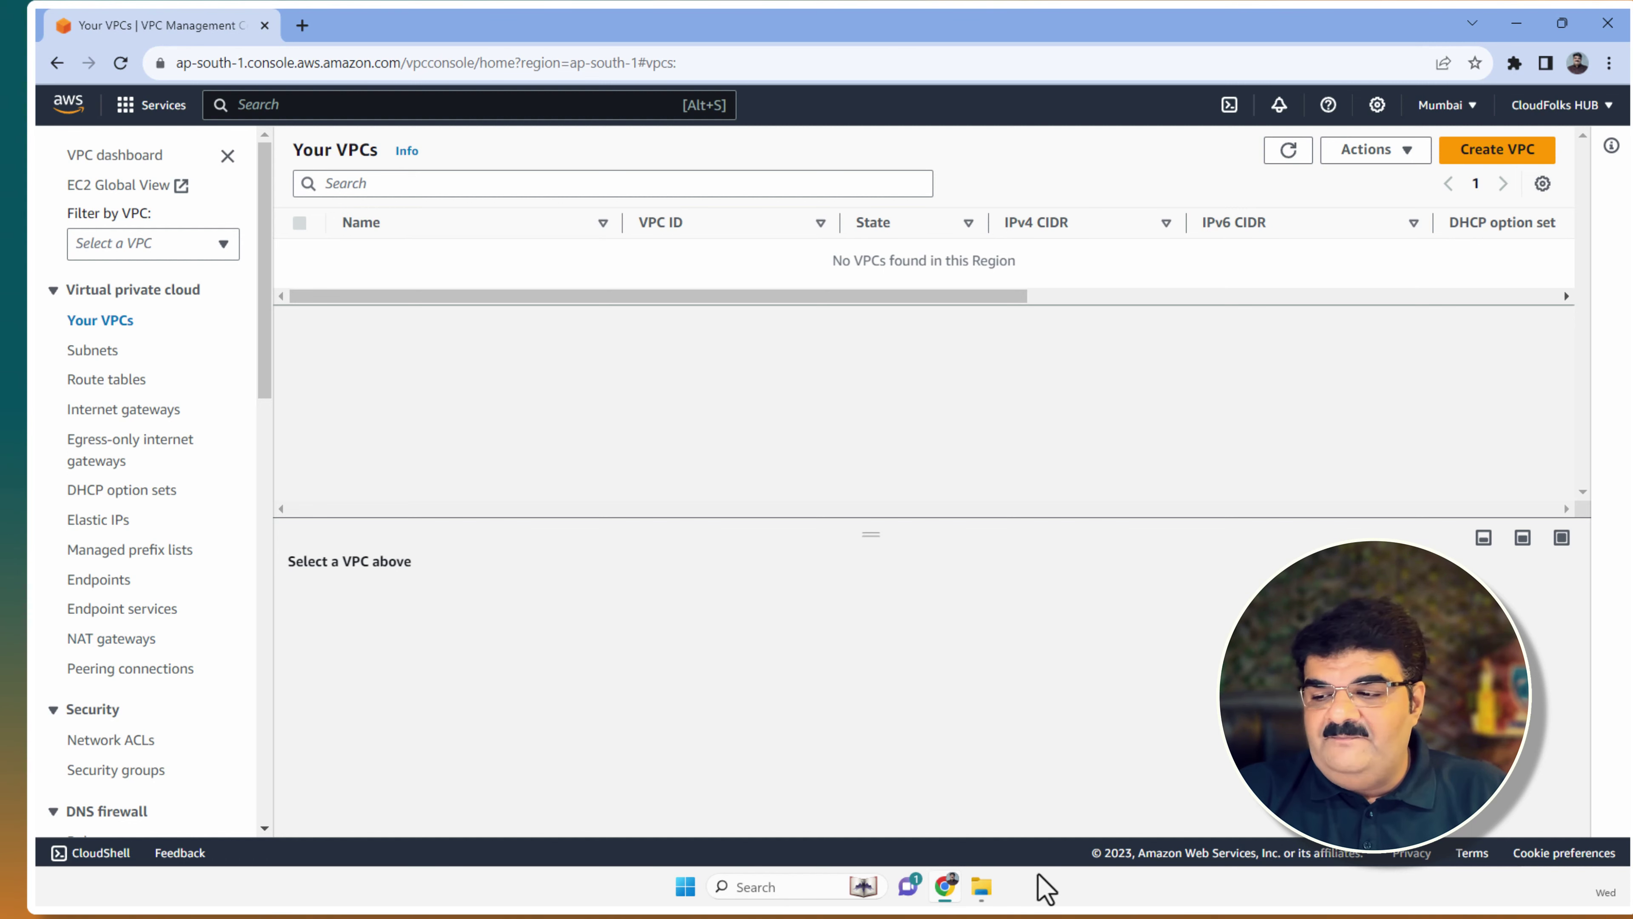
# Step: Minimize Chrome, return to the cloudfolks_nuke_tool folder in File Explorer and launch aws_nuke_gui.exe again
pyautogui.click(1515, 24)
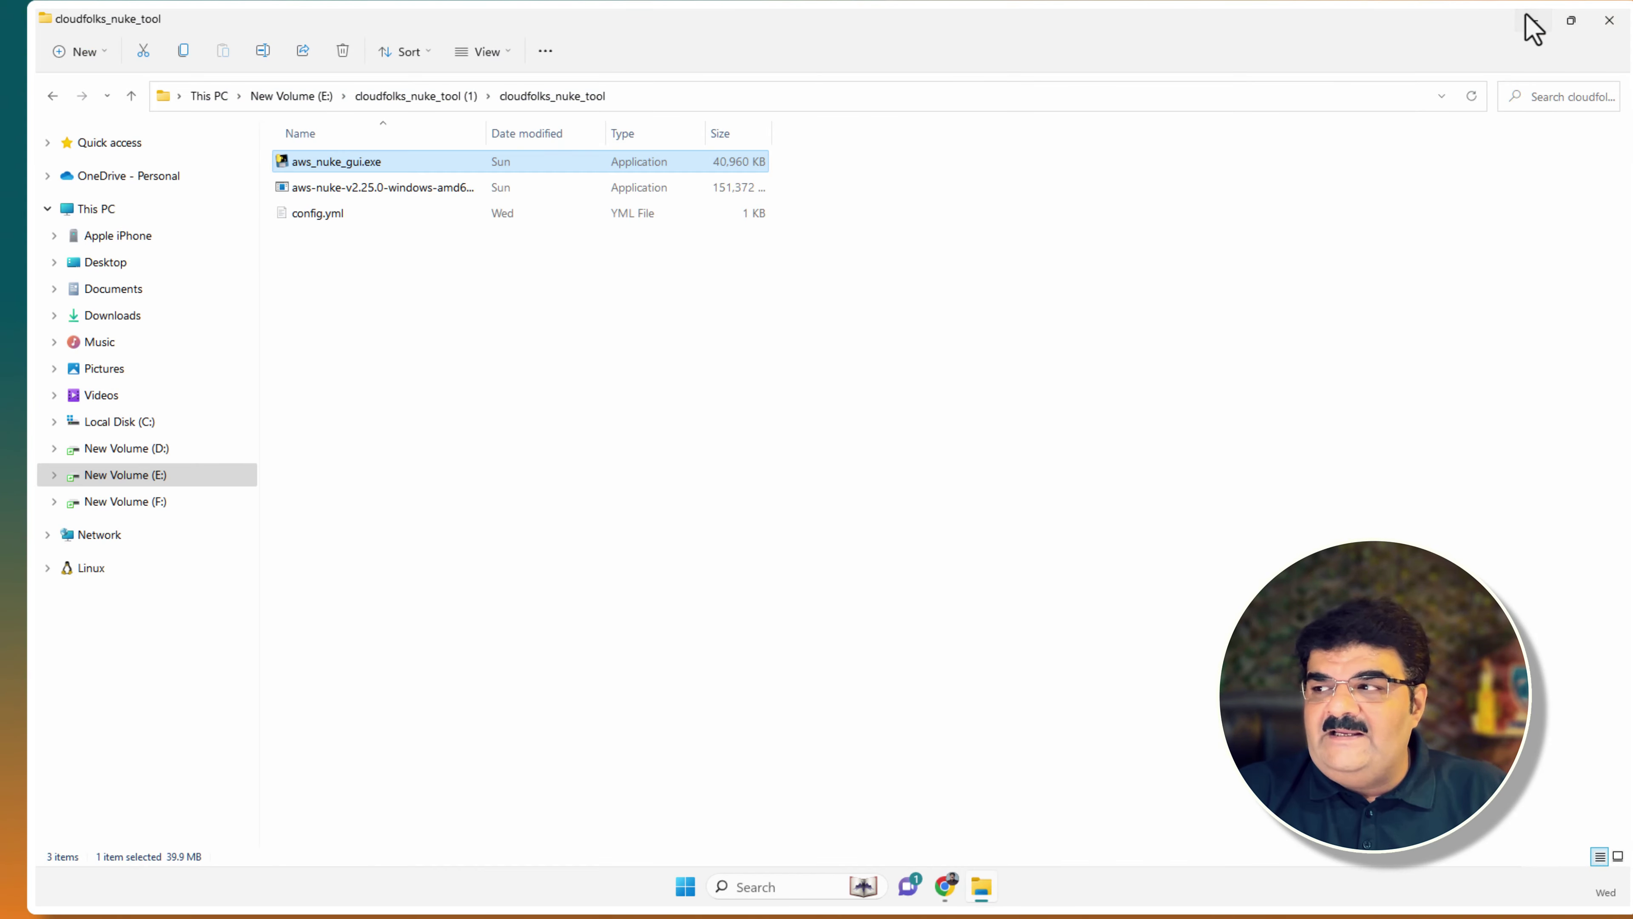
pyautogui.click(1528, 18)
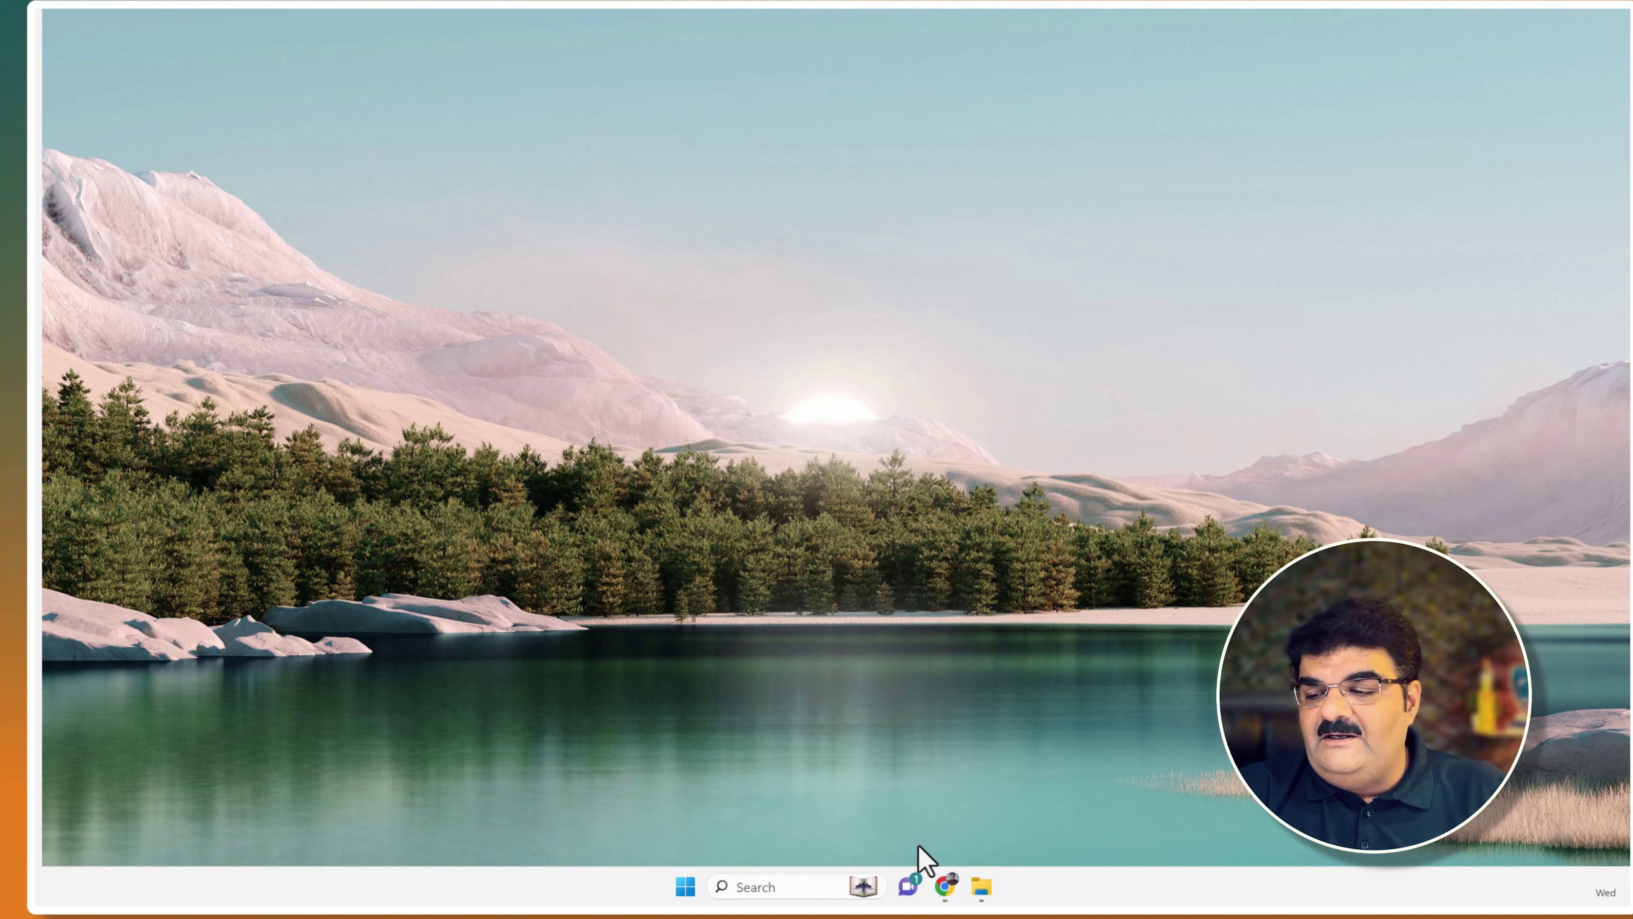
pyautogui.click(982, 887)
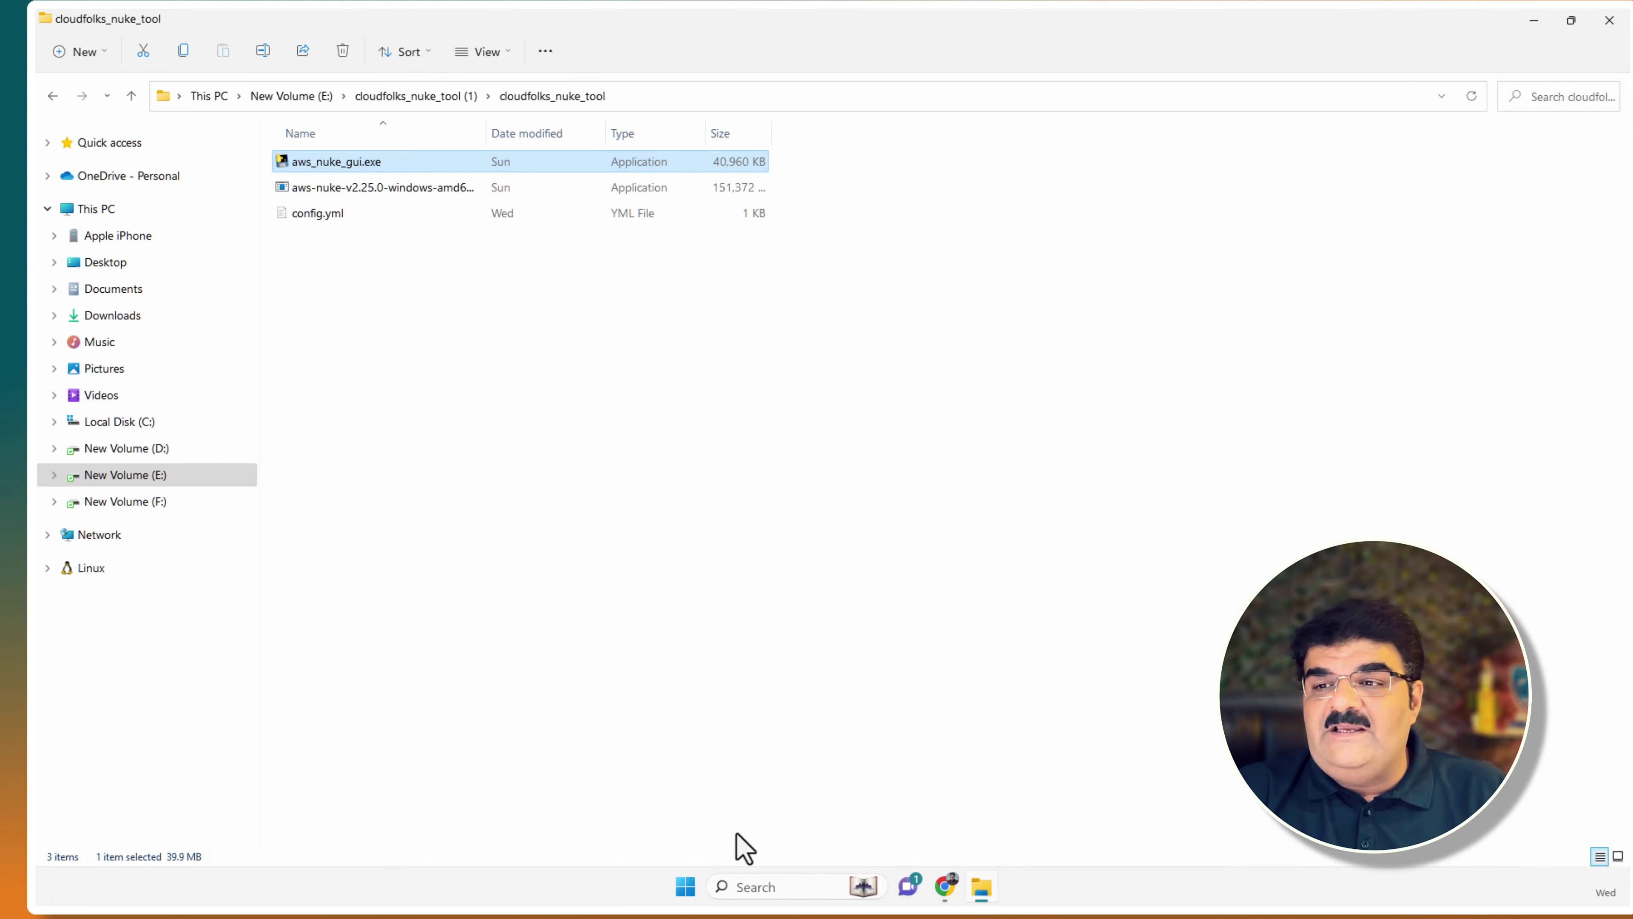
pyautogui.doubleClick(306, 167)
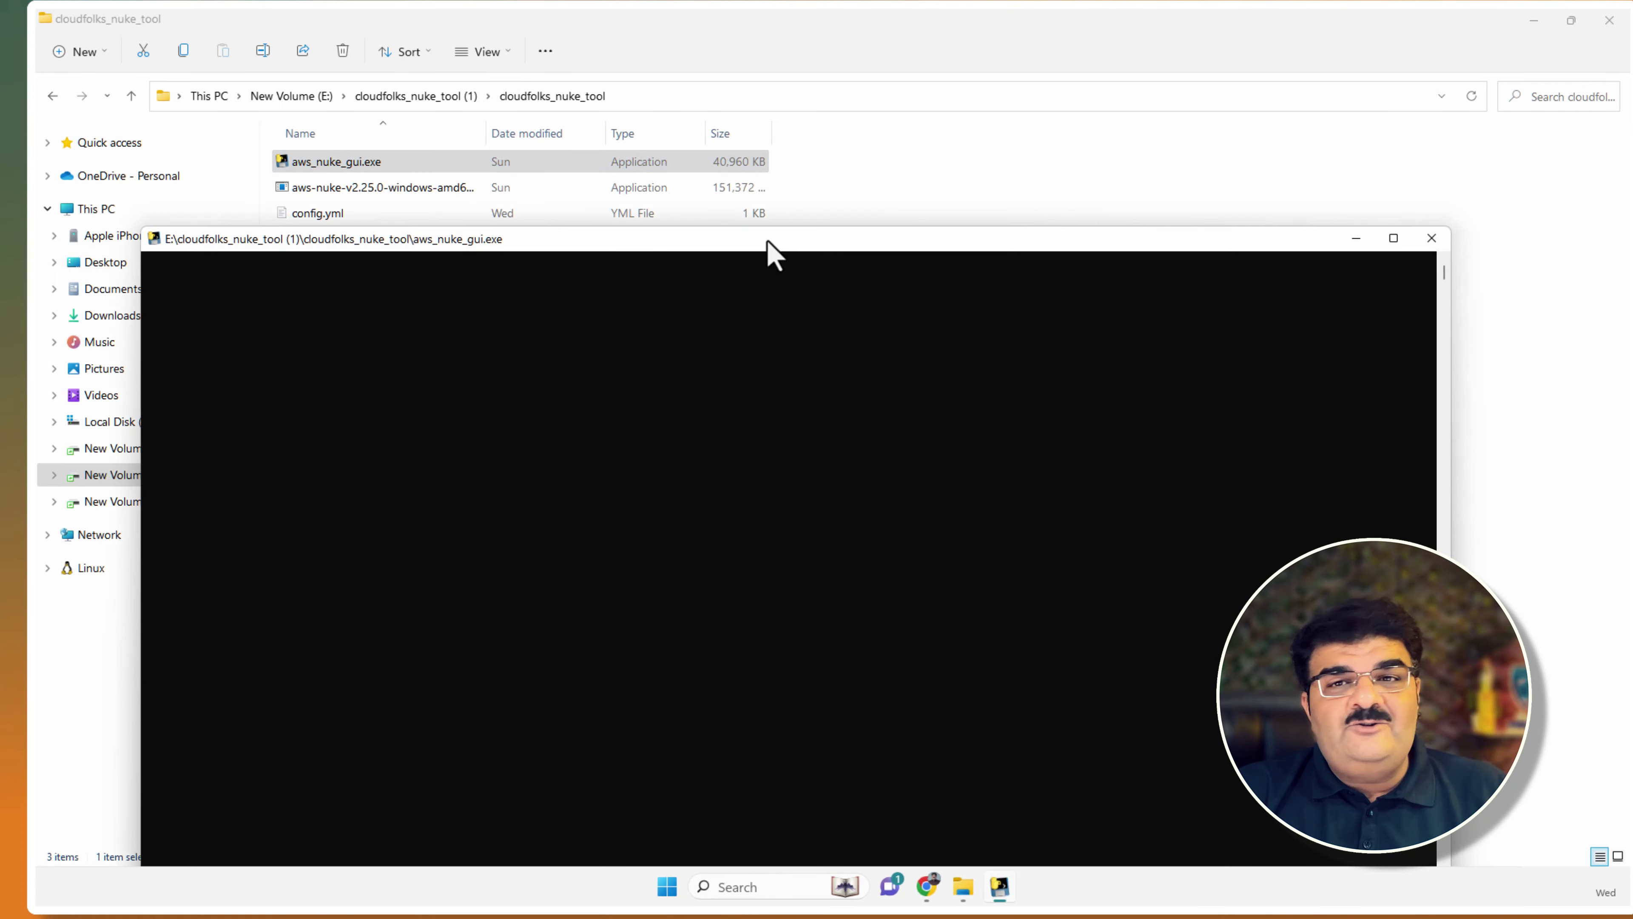